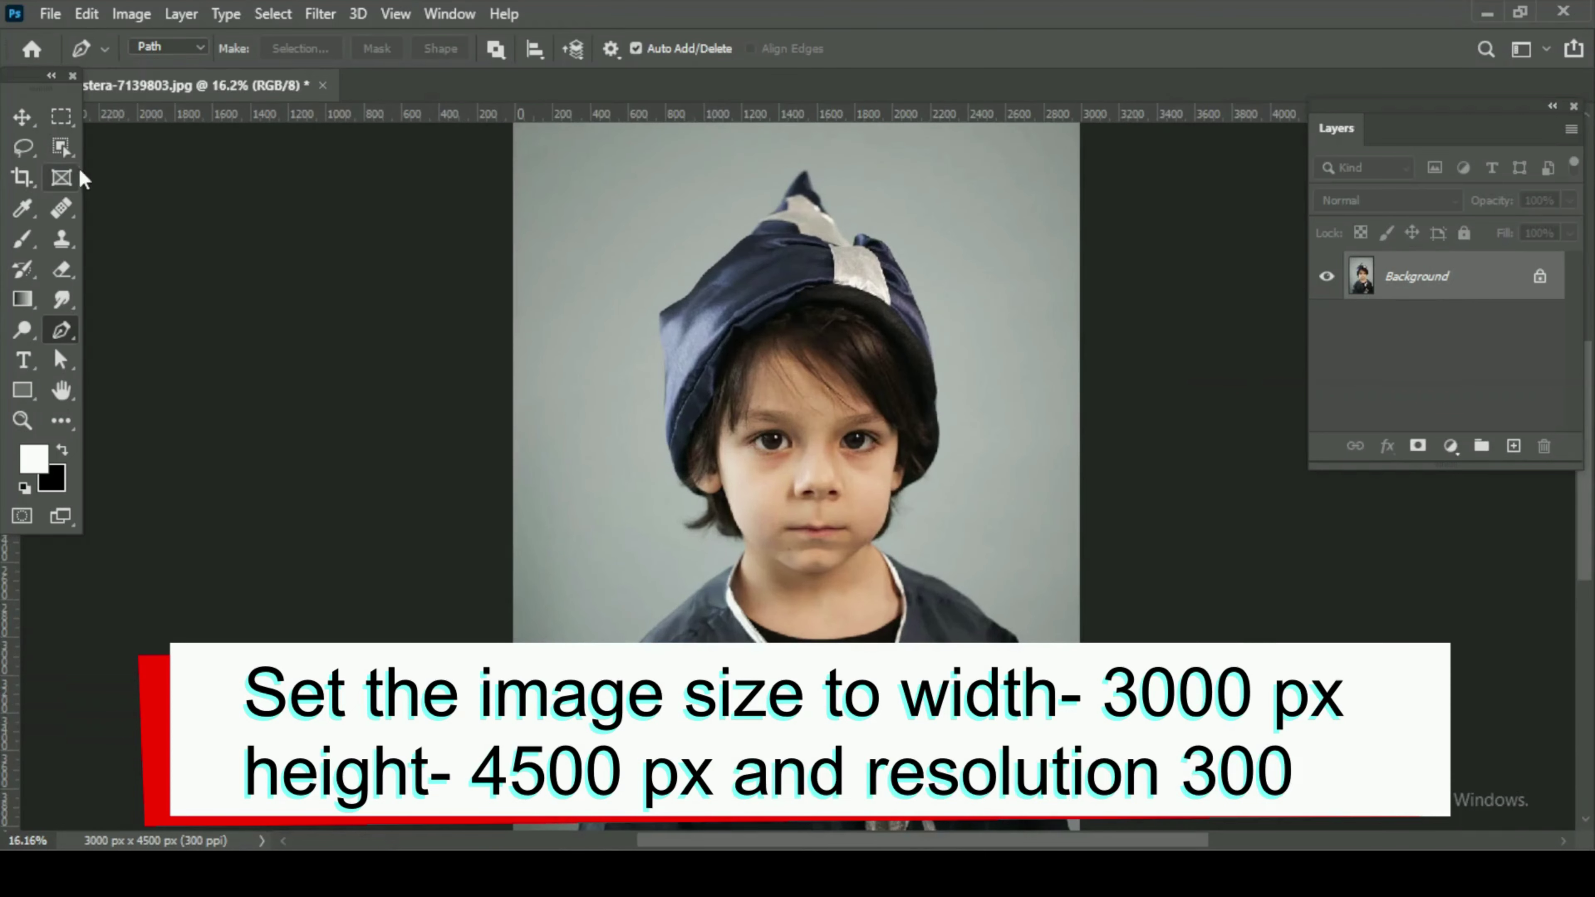
Select the boy in the portrait automatically with Select Subject.
{"action": "left_click", "coordinate": [61, 147]}
{"action": "left_click", "coordinate": [885, 52]}
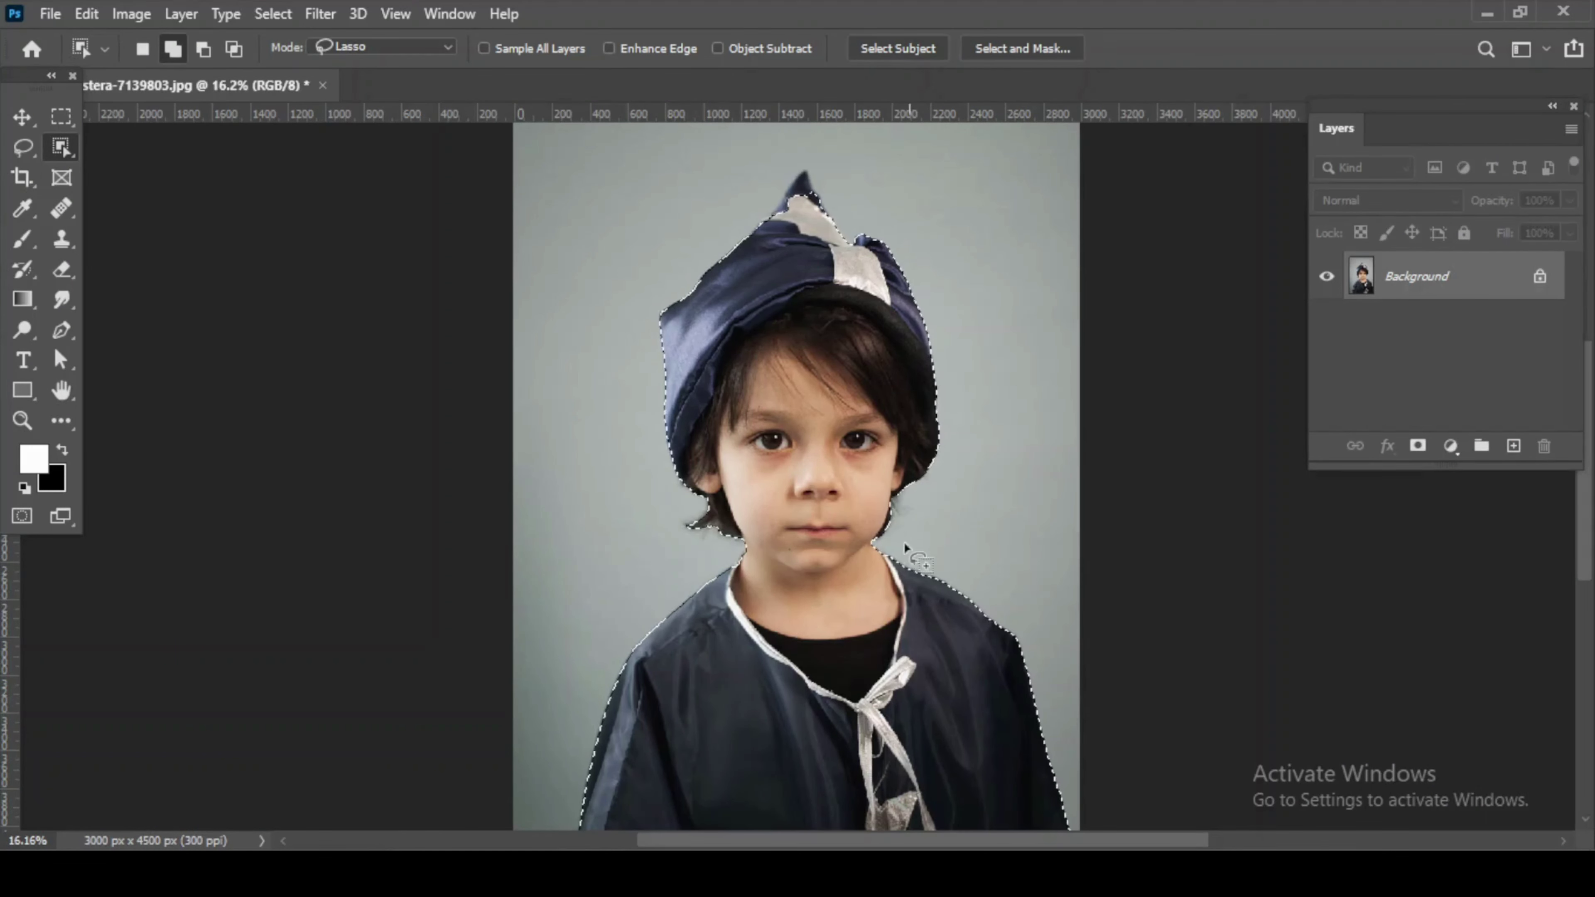
Trace the missed tip of the hat with the Pen tool and add that area to the selection.
{"action": "scroll", "coordinate": [904, 530], "scroll_direction": "up", "scroll_amount": 1}
{"action": "scroll", "coordinate": [904, 530], "scroll_direction": "up", "scroll_amount": 3}
{"action": "key", "text": "p"}
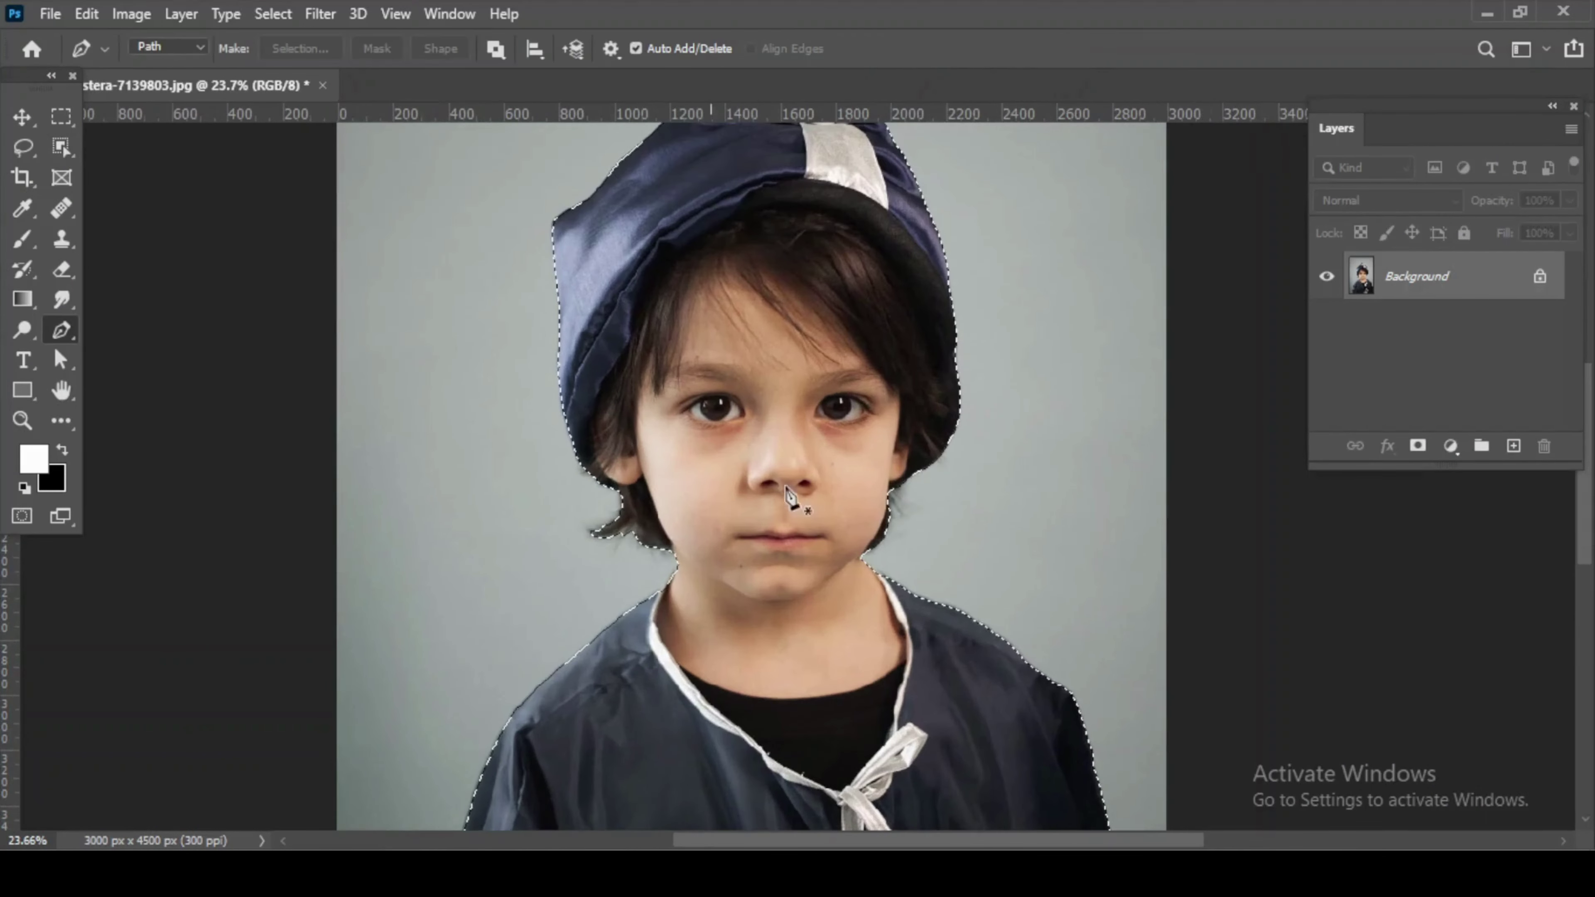
{"action": "left_click_drag", "start_coordinate": [930, 364], "coordinate": [929, 570]}
{"action": "scroll", "coordinate": [669, 356], "scroll_direction": "up", "scroll_amount": 11}
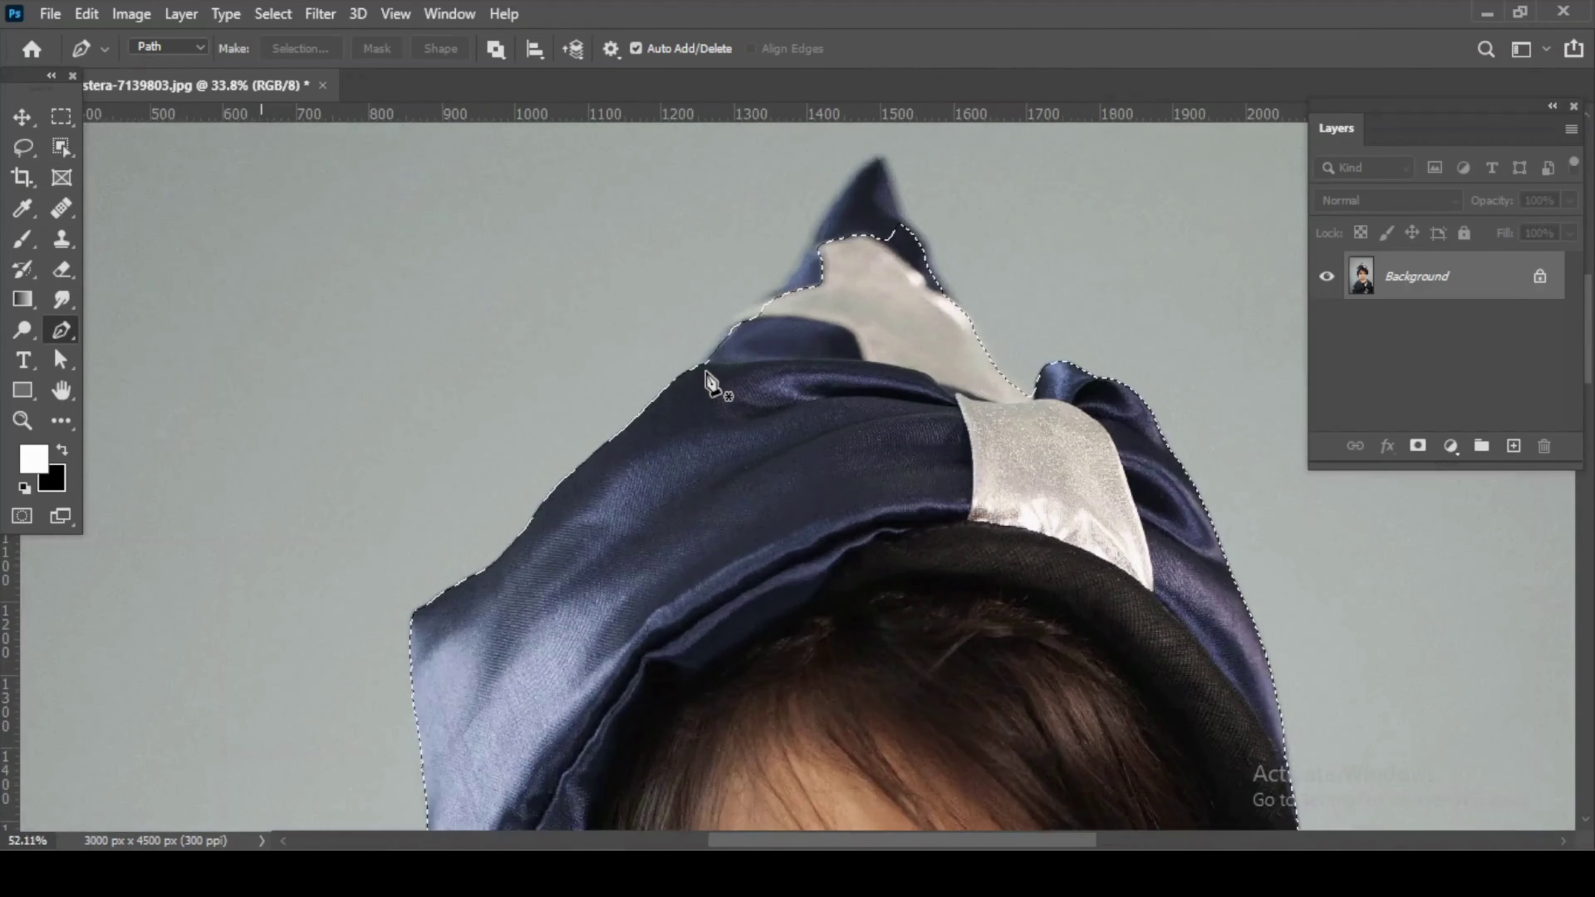
{"action": "left_click_drag", "start_coordinate": [723, 344], "coordinate": [723, 347]}
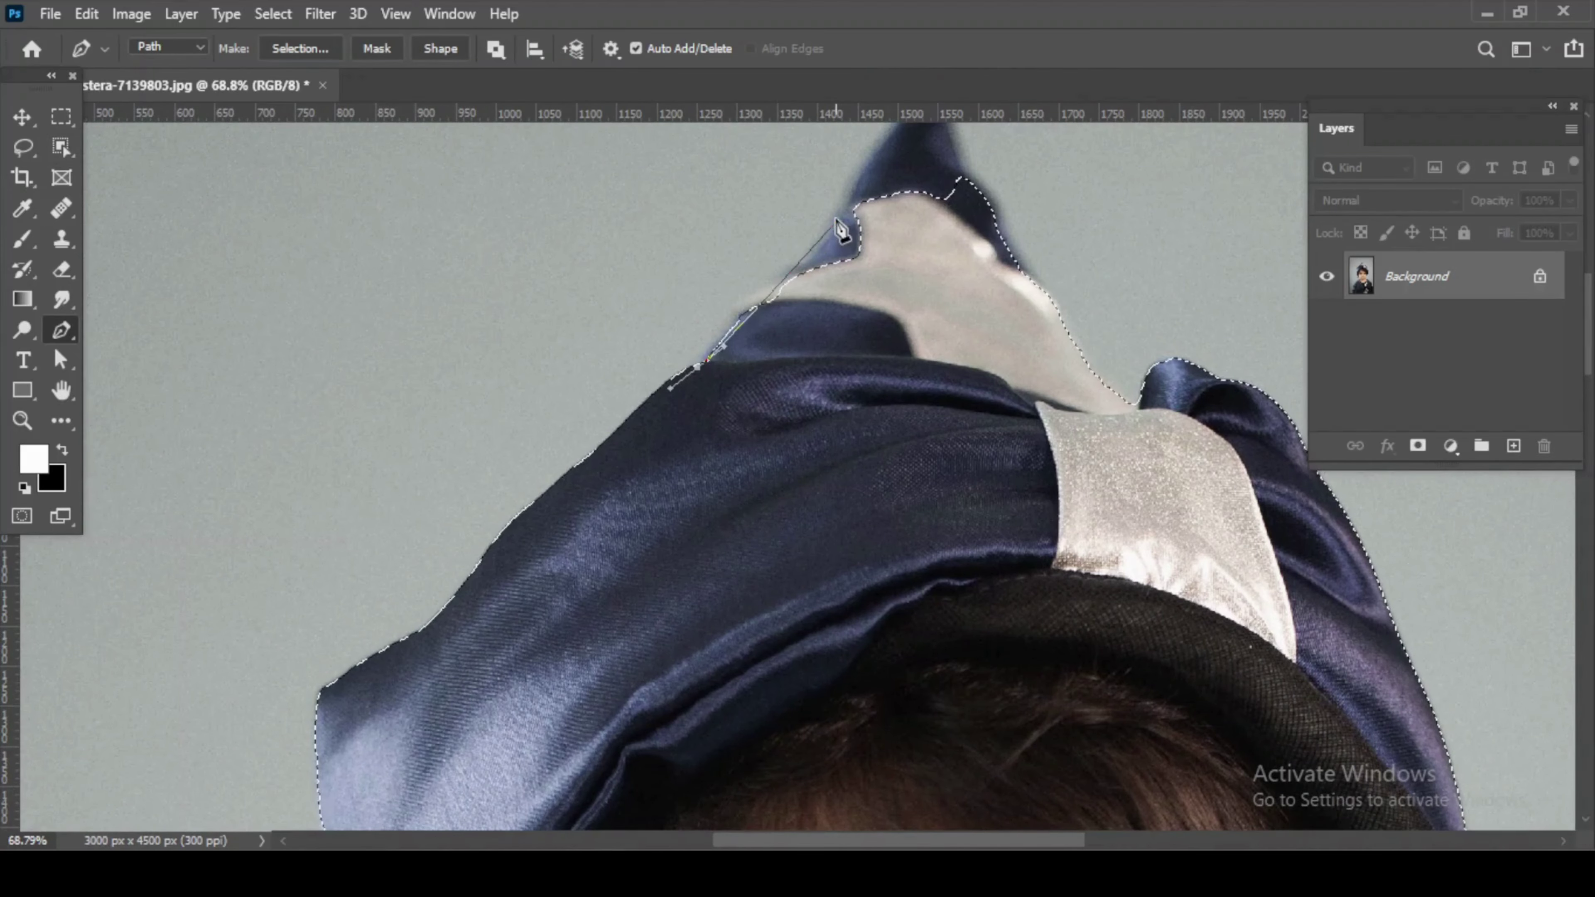
{"action": "left_click_drag", "start_coordinate": [836, 220], "coordinate": [779, 362]}
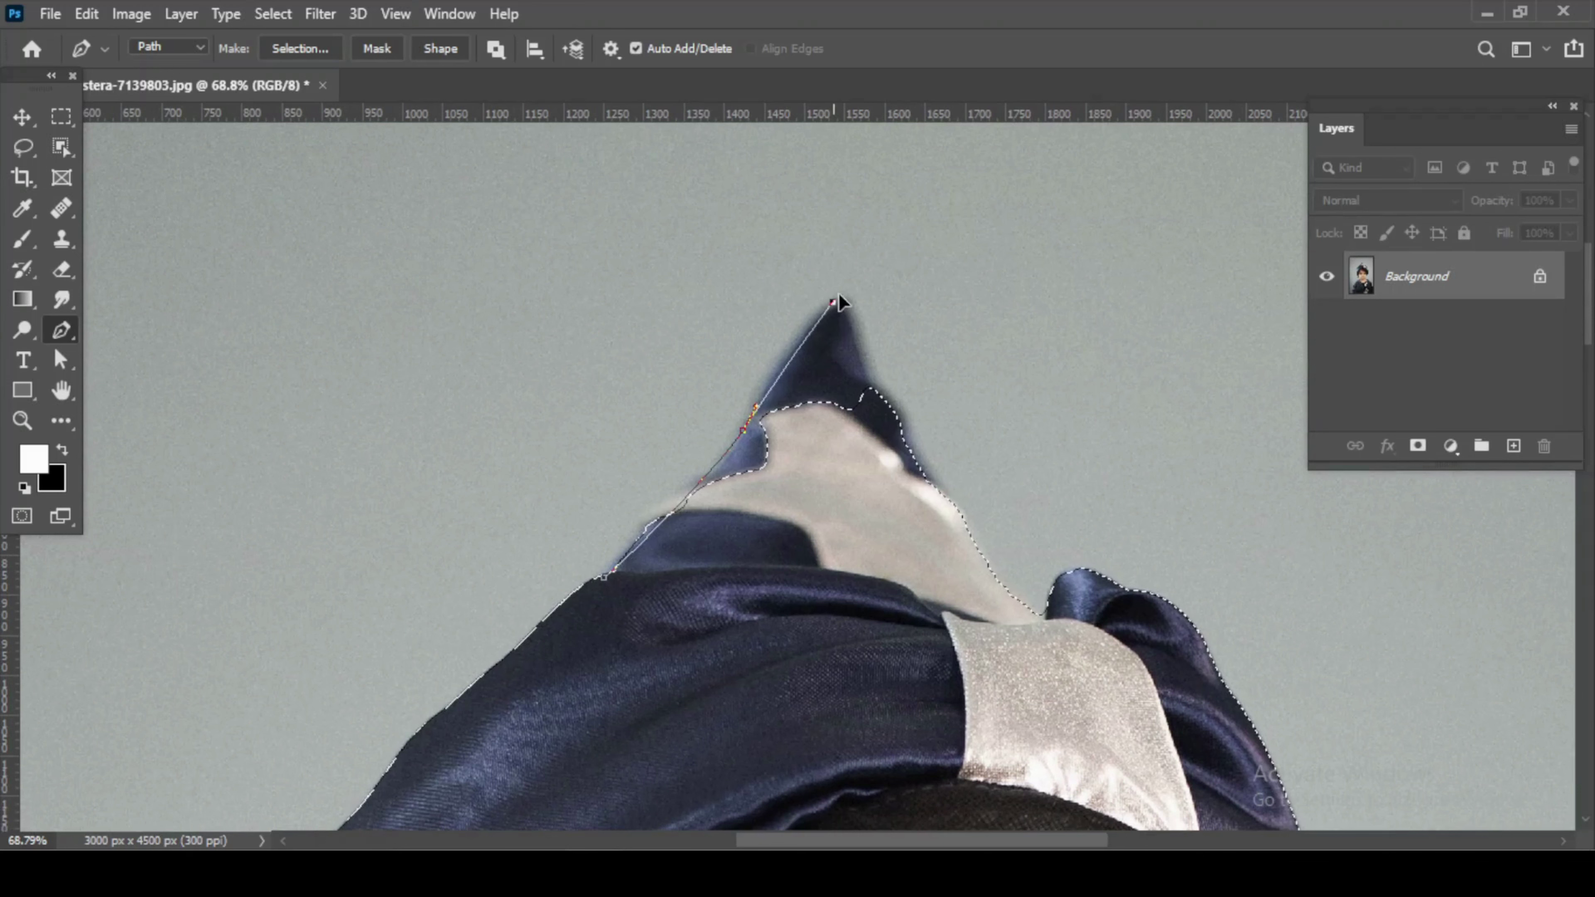
{"action": "left_click_drag", "start_coordinate": [839, 294], "coordinate": [845, 289]}
{"action": "left_click_drag", "start_coordinate": [877, 390], "coordinate": [881, 398]}
{"action": "left_click", "coordinate": [938, 495]}
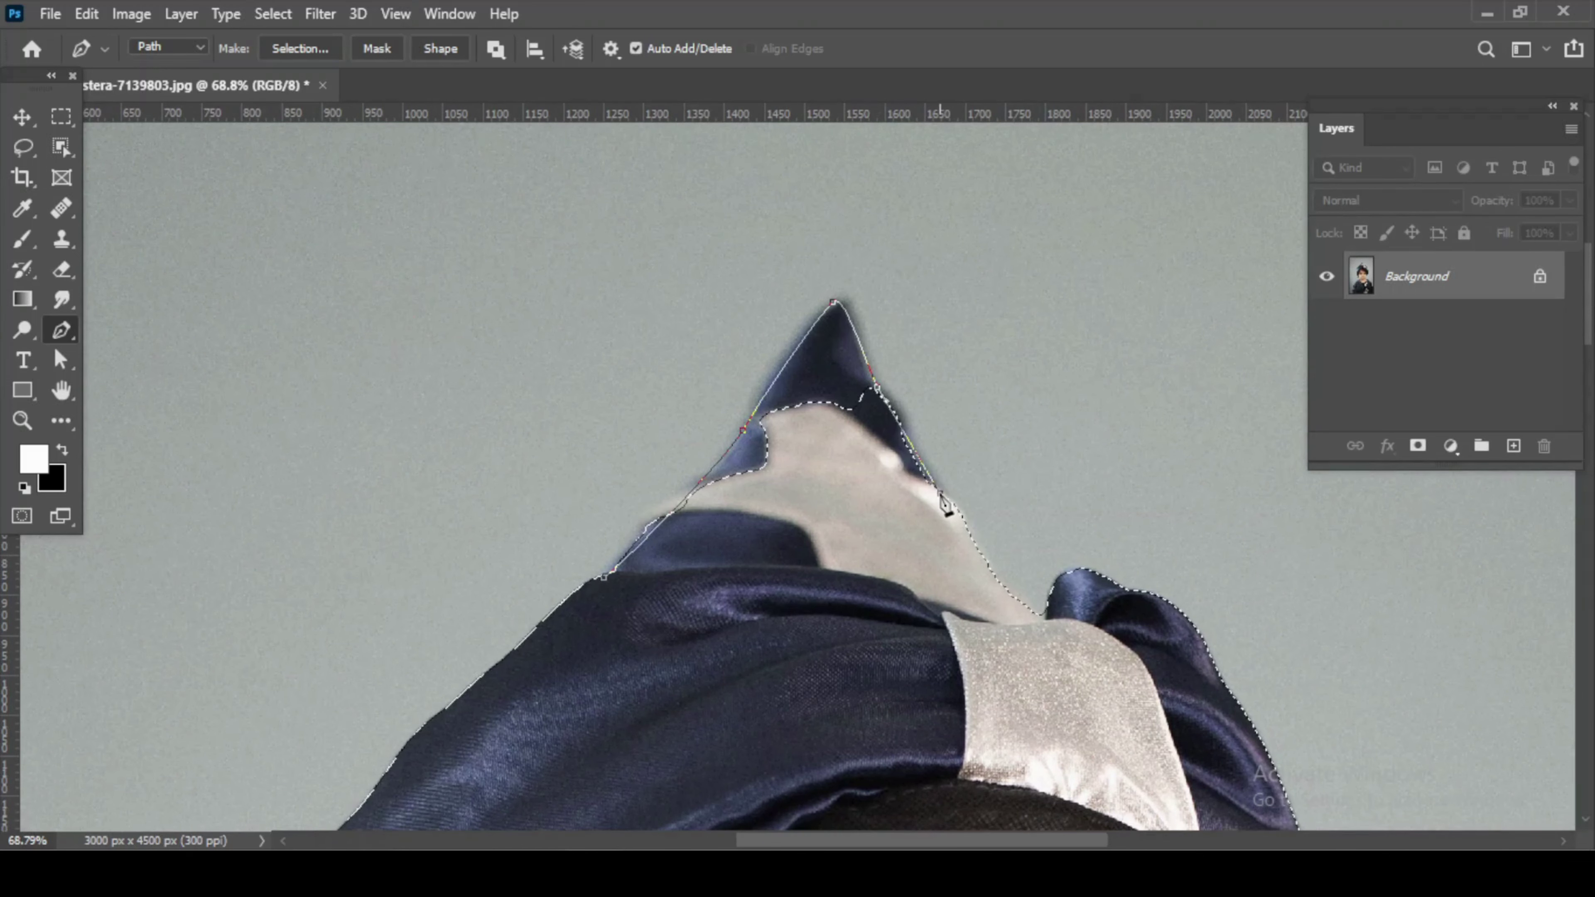
{"action": "left_click_drag", "start_coordinate": [774, 698], "coordinate": [755, 699]}
{"action": "key", "text": "ctrl+shift+Return"}
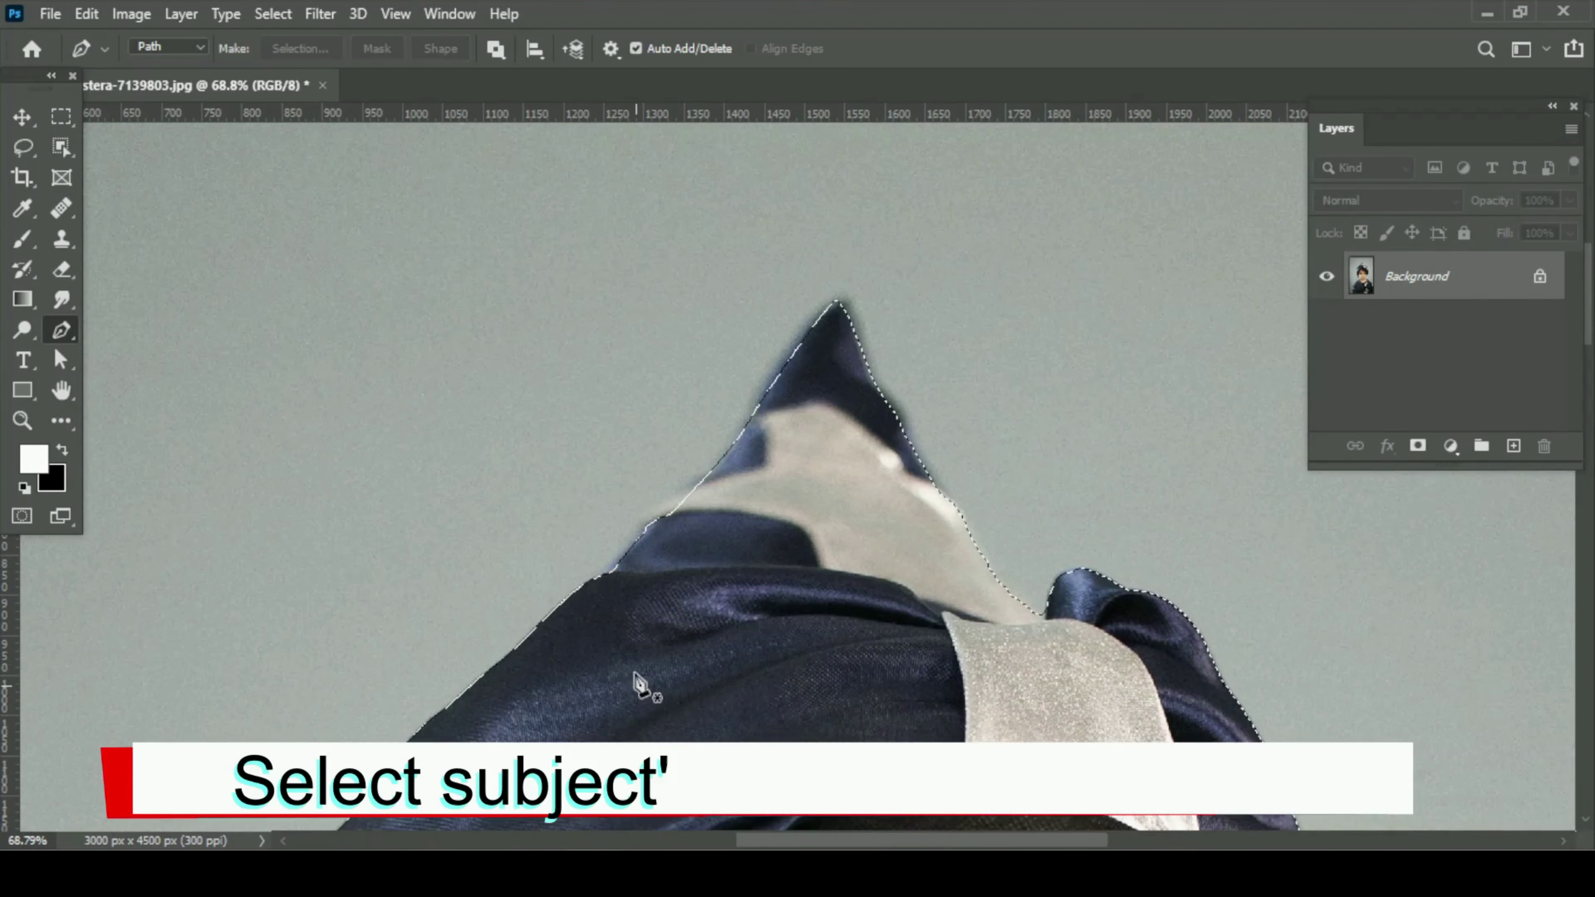
Draw a Pen path from one earlobe along the jaw and under the chin up to the opposite ear.
{"action": "scroll", "coordinate": [766, 502], "scroll_direction": "down", "scroll_amount": 4}
{"action": "left_click_drag", "start_coordinate": [1110, 366], "coordinate": [1072, 196]}
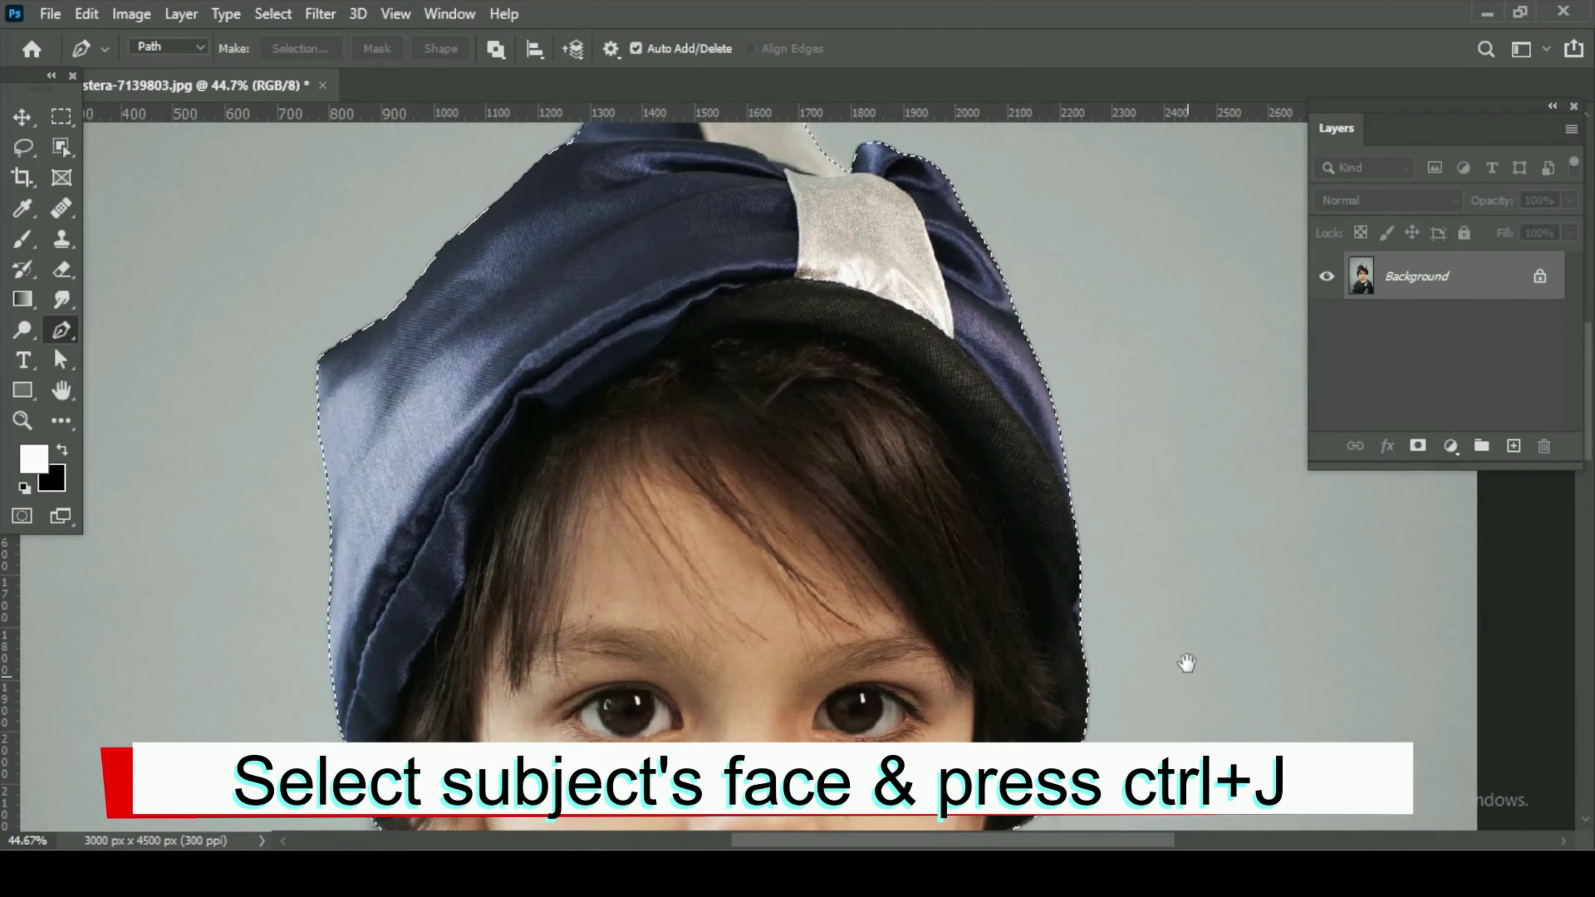
{"action": "left_click_drag", "start_coordinate": [1083, 677], "coordinate": [1276, 333]}
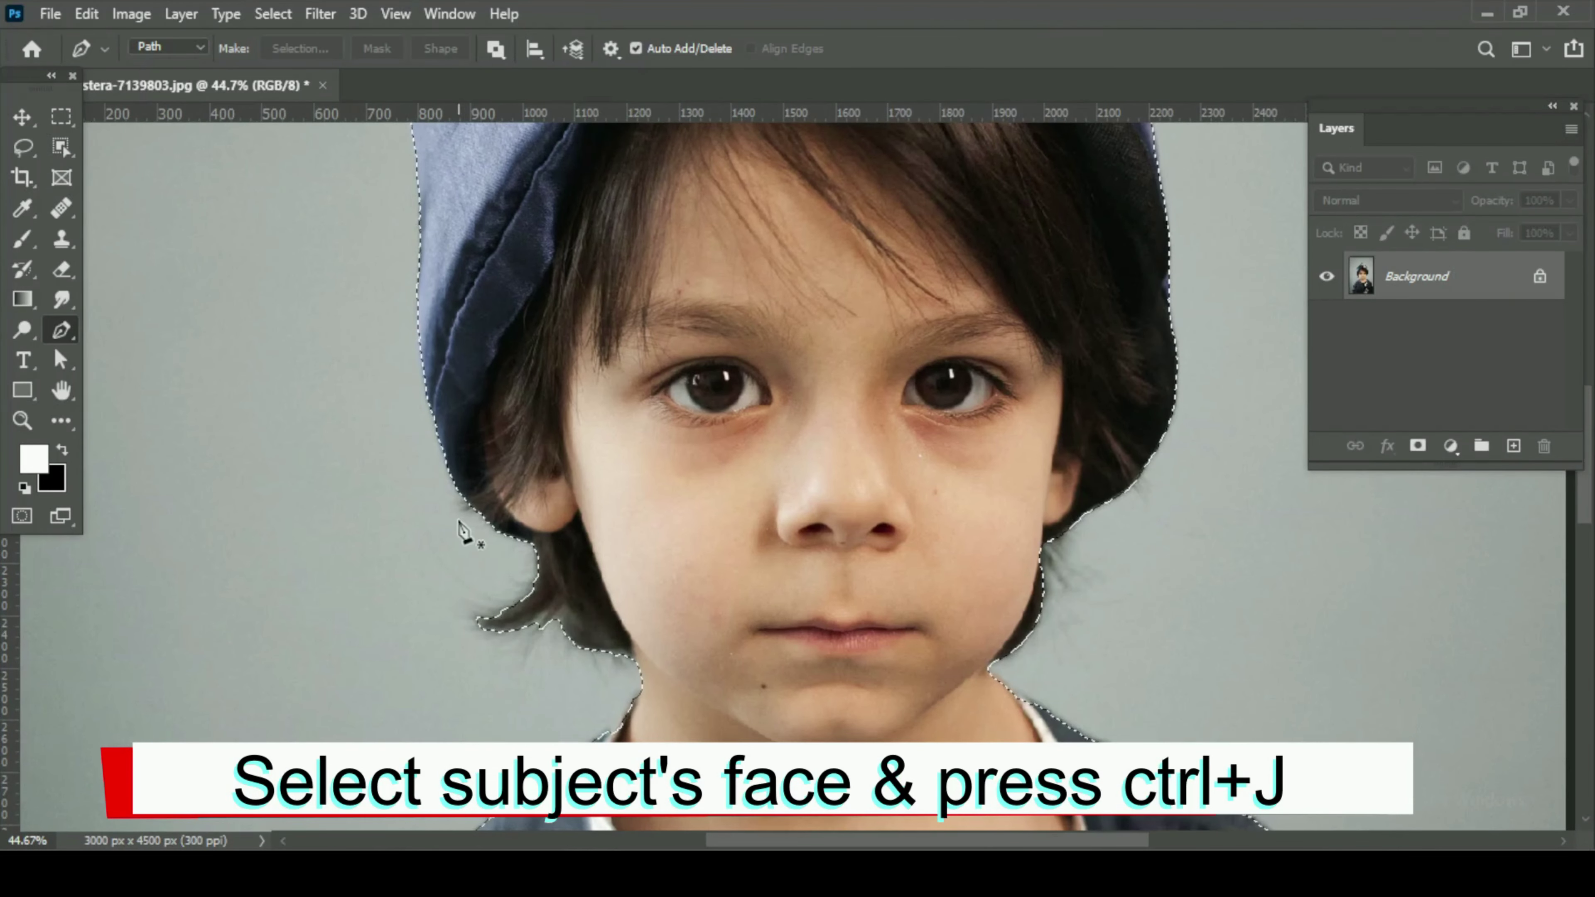
{"action": "left_click_drag", "start_coordinate": [489, 525], "coordinate": [516, 544]}
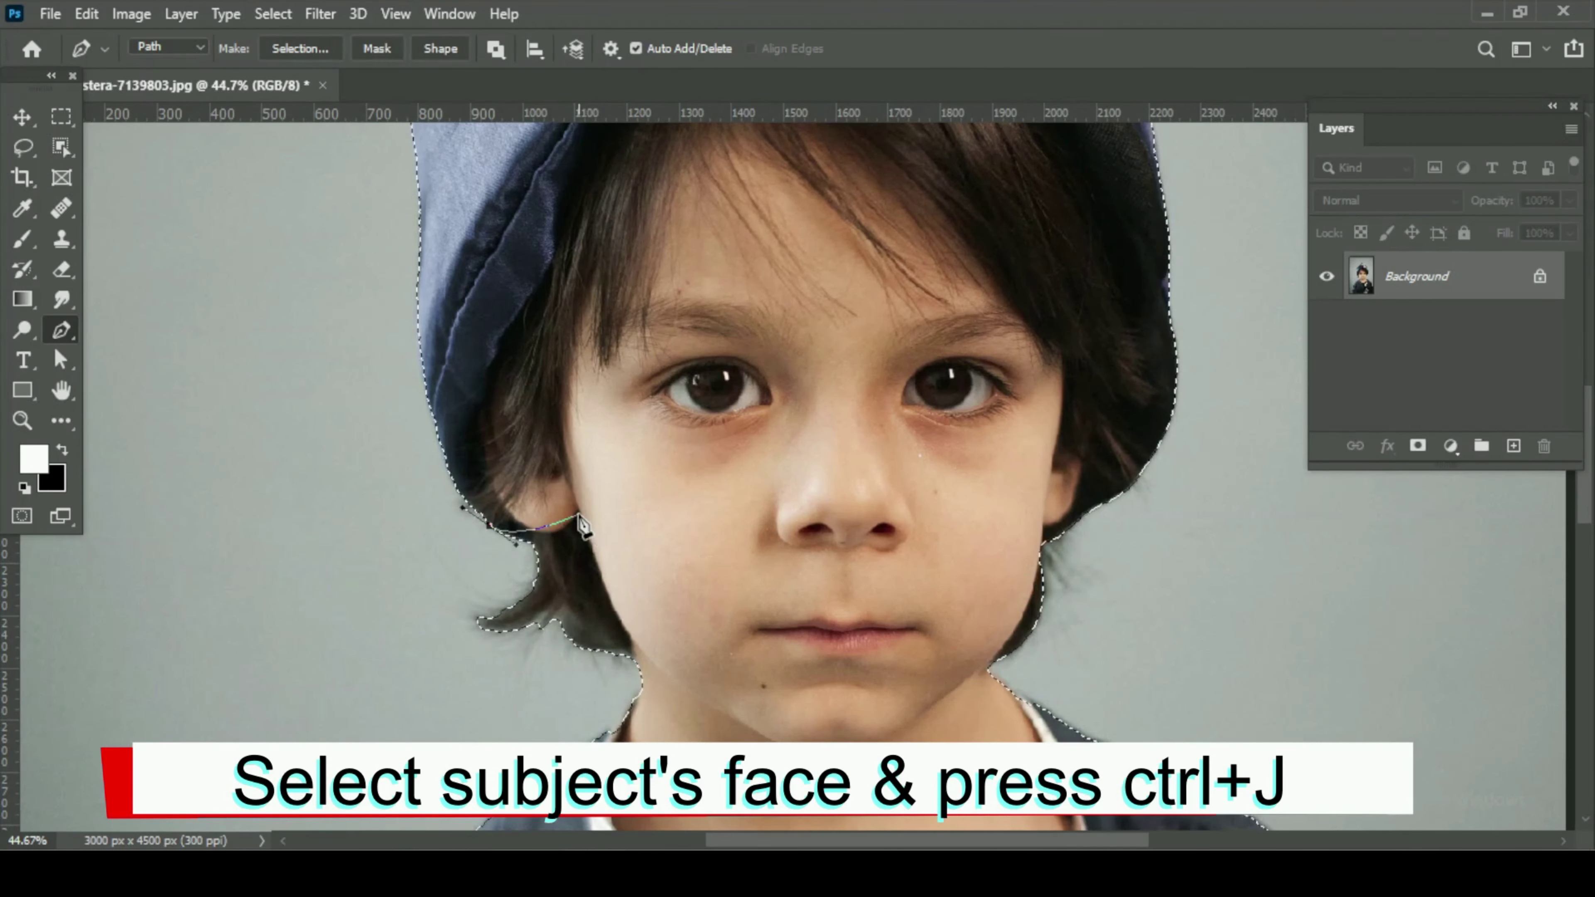
{"action": "left_click_drag", "start_coordinate": [594, 501], "coordinate": [595, 548]}
{"action": "left_click_drag", "start_coordinate": [669, 674], "coordinate": [683, 685]}
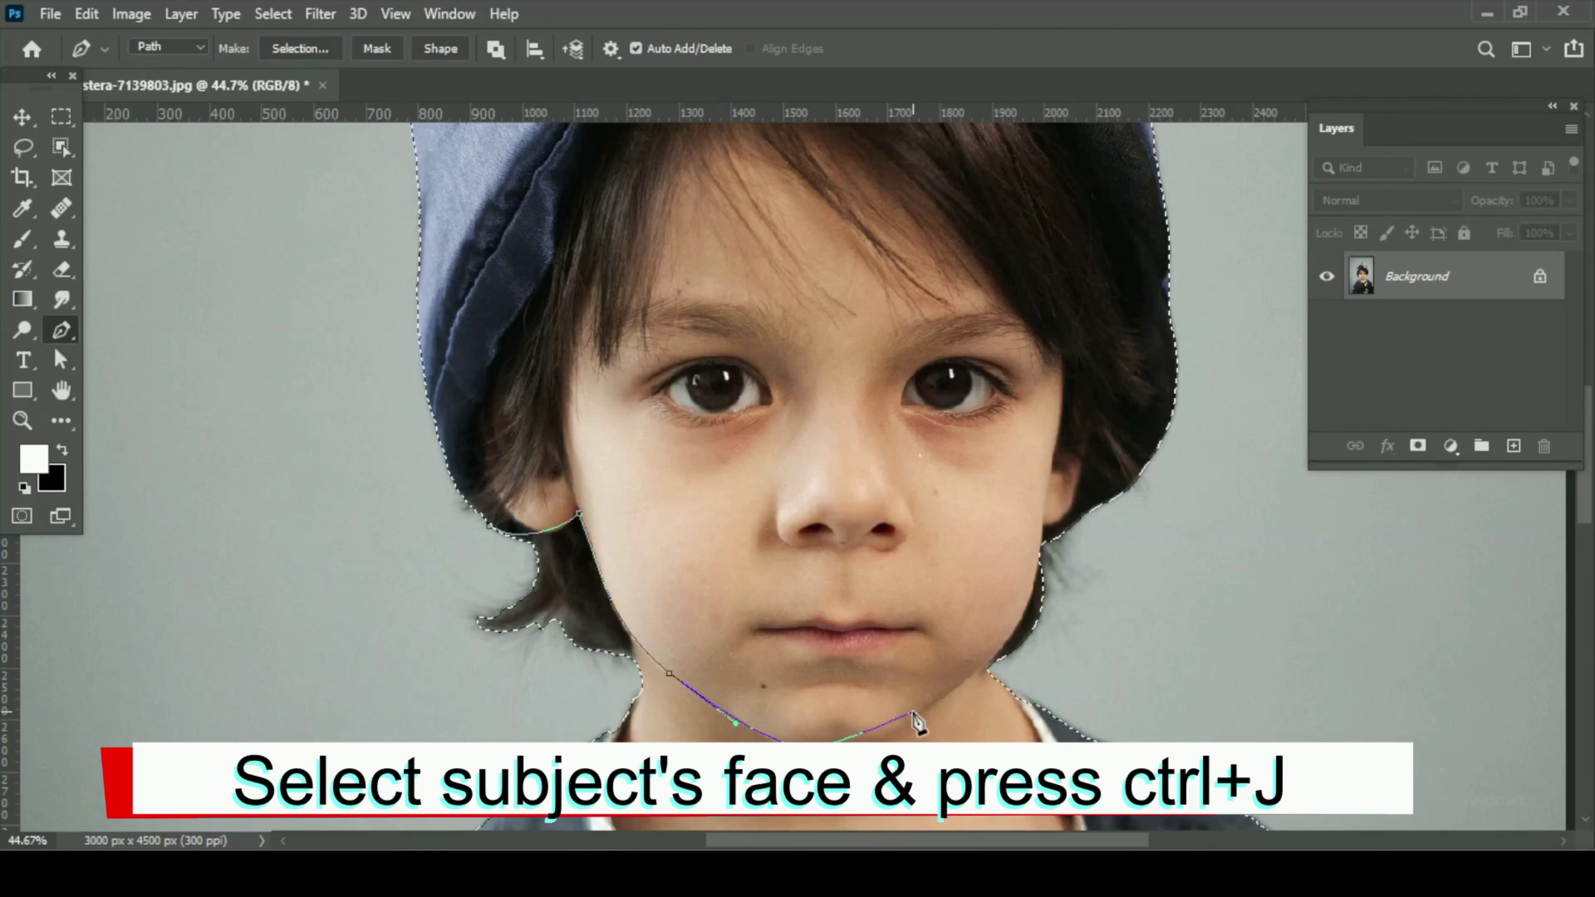
{"action": "left_click_drag", "start_coordinate": [914, 716], "coordinate": [918, 727]}
{"action": "left_click", "coordinate": [950, 689]}
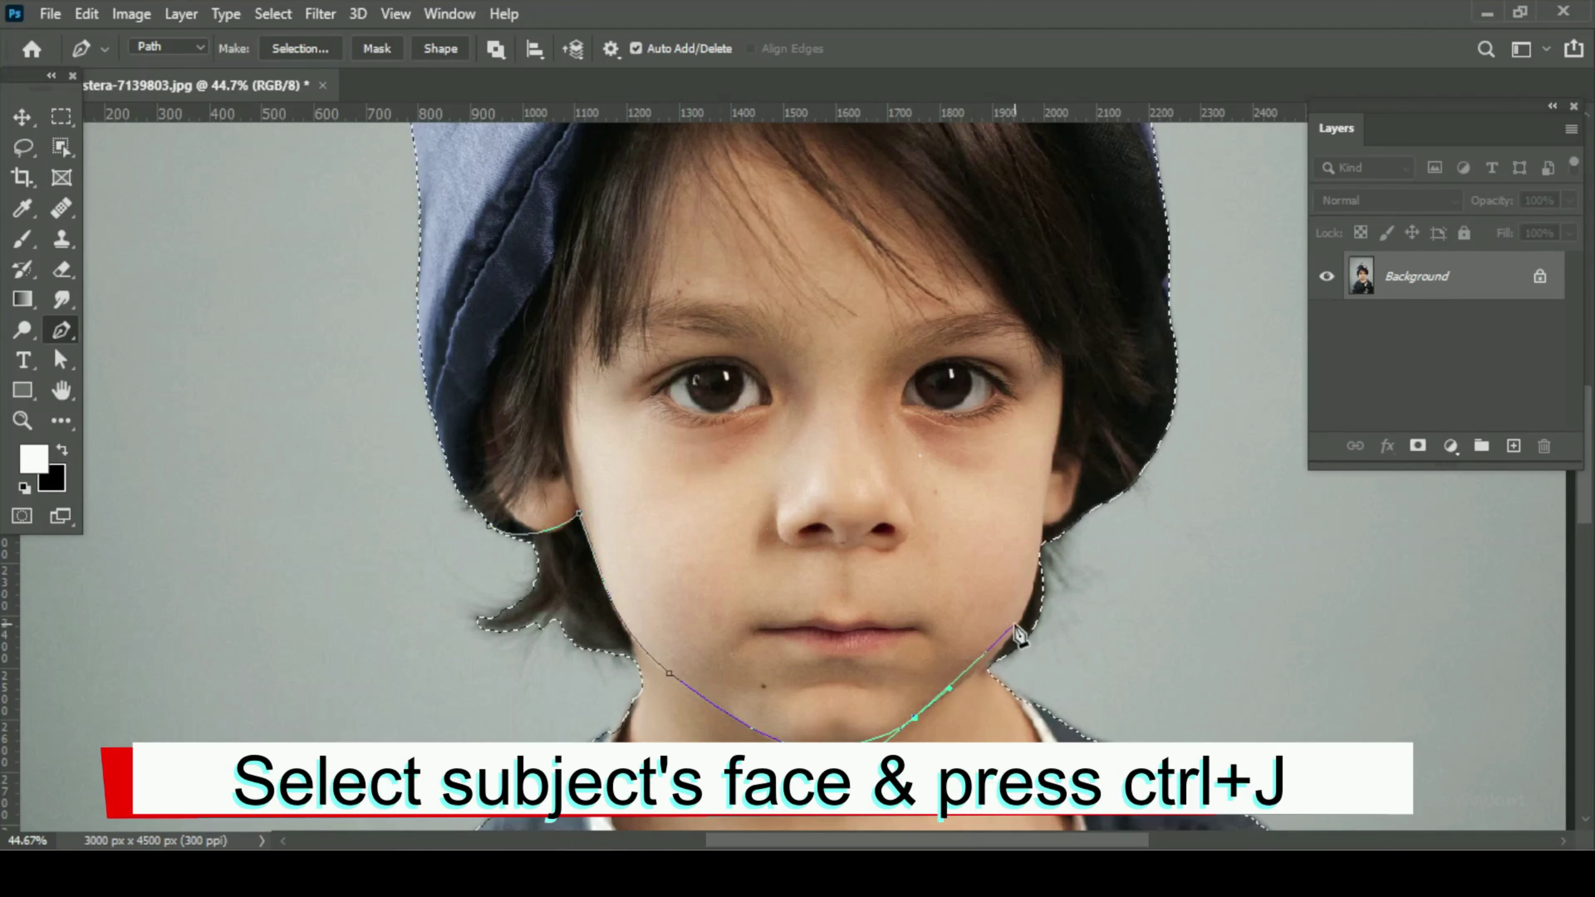
{"action": "left_click_drag", "start_coordinate": [1018, 619], "coordinate": [1025, 614]}
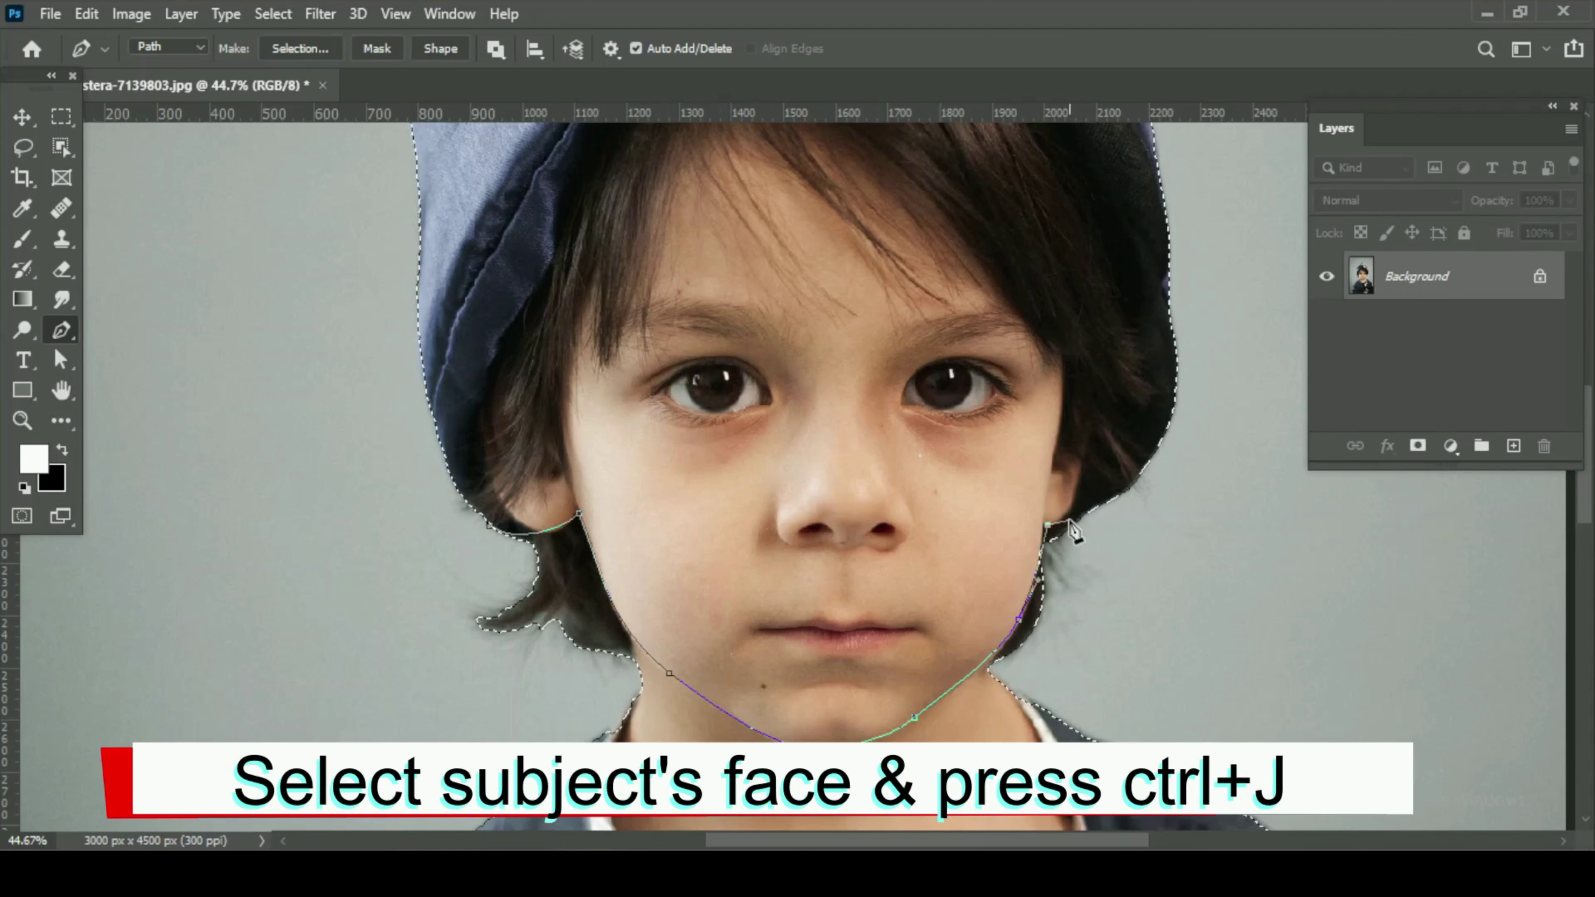
Close the path around the outside of the hat and intersect it with the selection to keep only the head and hat.
{"action": "scroll", "coordinate": [1224, 386], "scroll_direction": "down", "scroll_amount": 5}
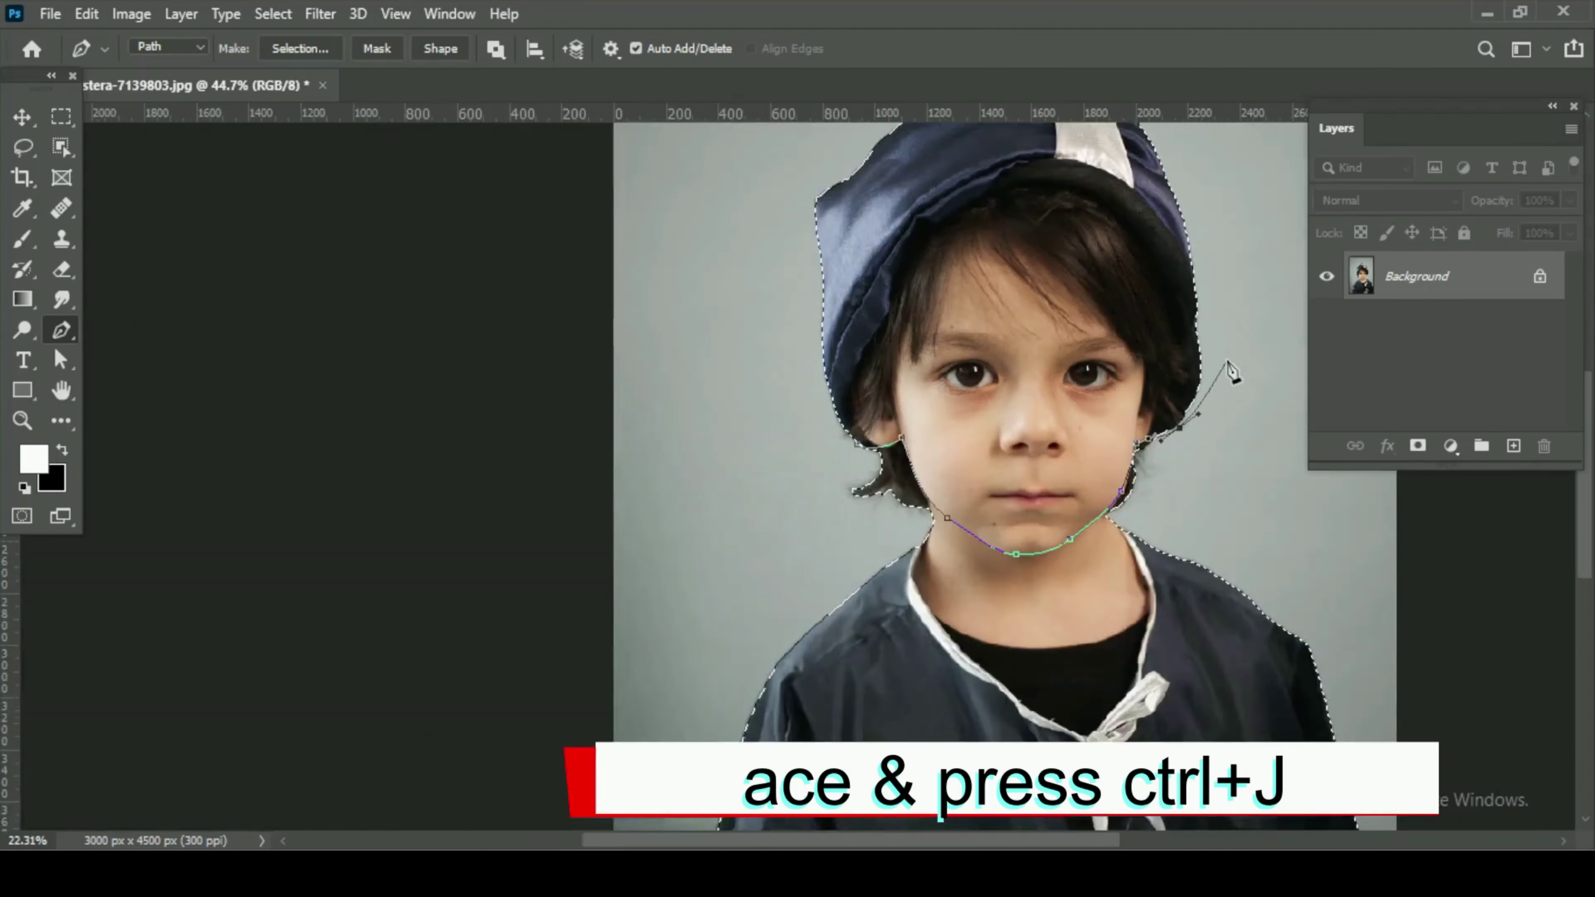
{"action": "left_click", "coordinate": [1030, 132]}
{"action": "left_click_drag", "start_coordinate": [877, 333], "coordinate": [900, 462]}
{"action": "key", "text": "Escape"}
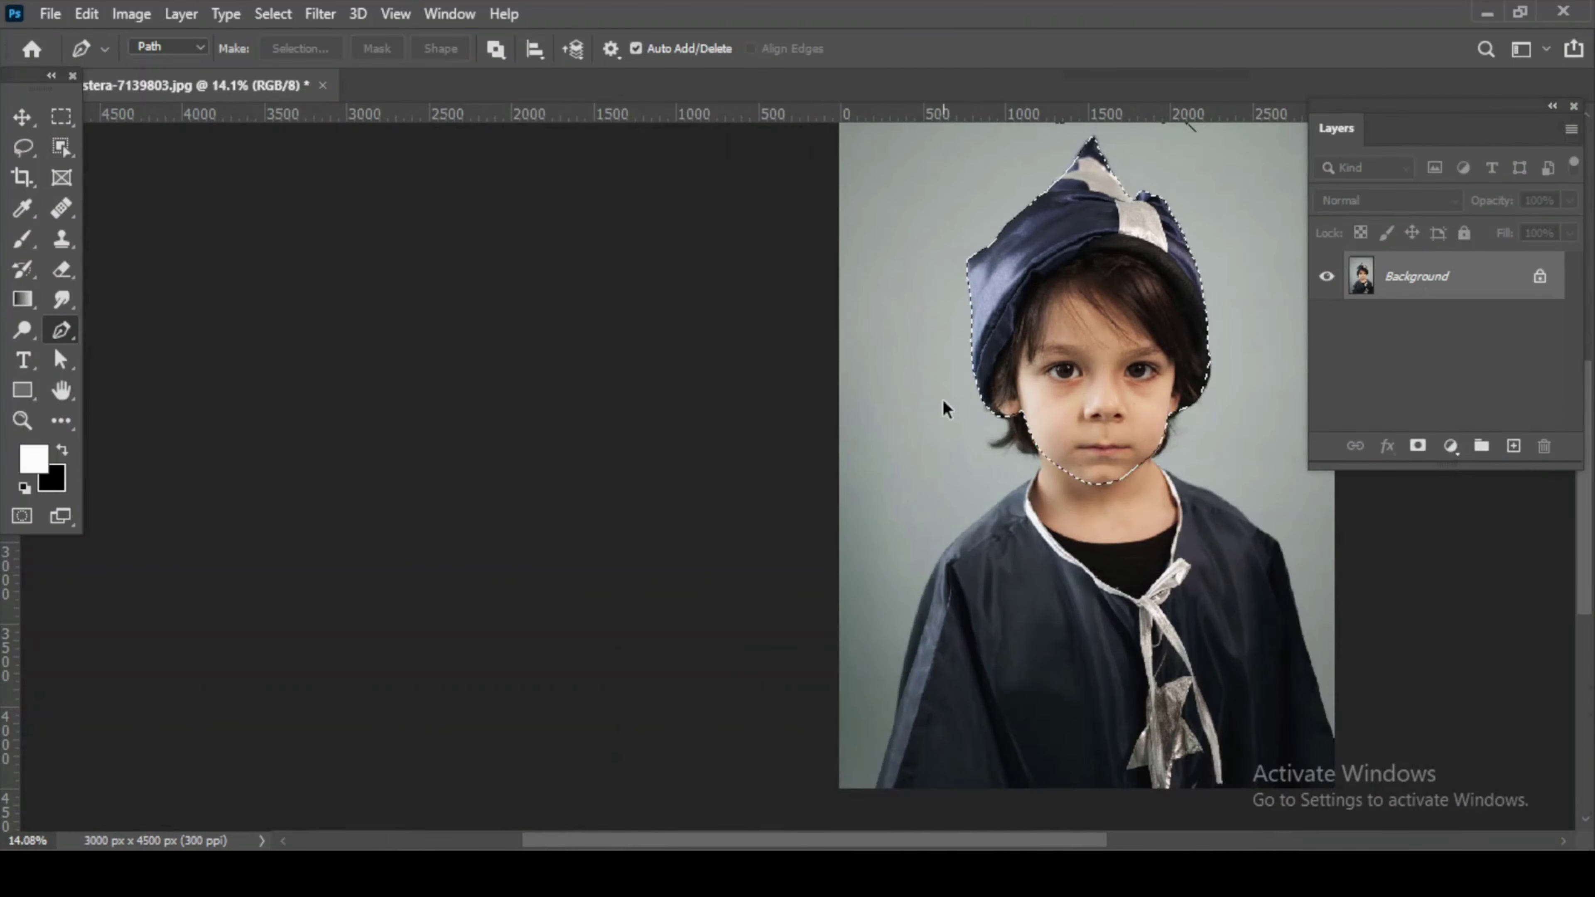
Feather the head selection by 2 pixels and copy it to a new layer.
{"action": "left_click_drag", "start_coordinate": [1125, 358], "coordinate": [1044, 368]}
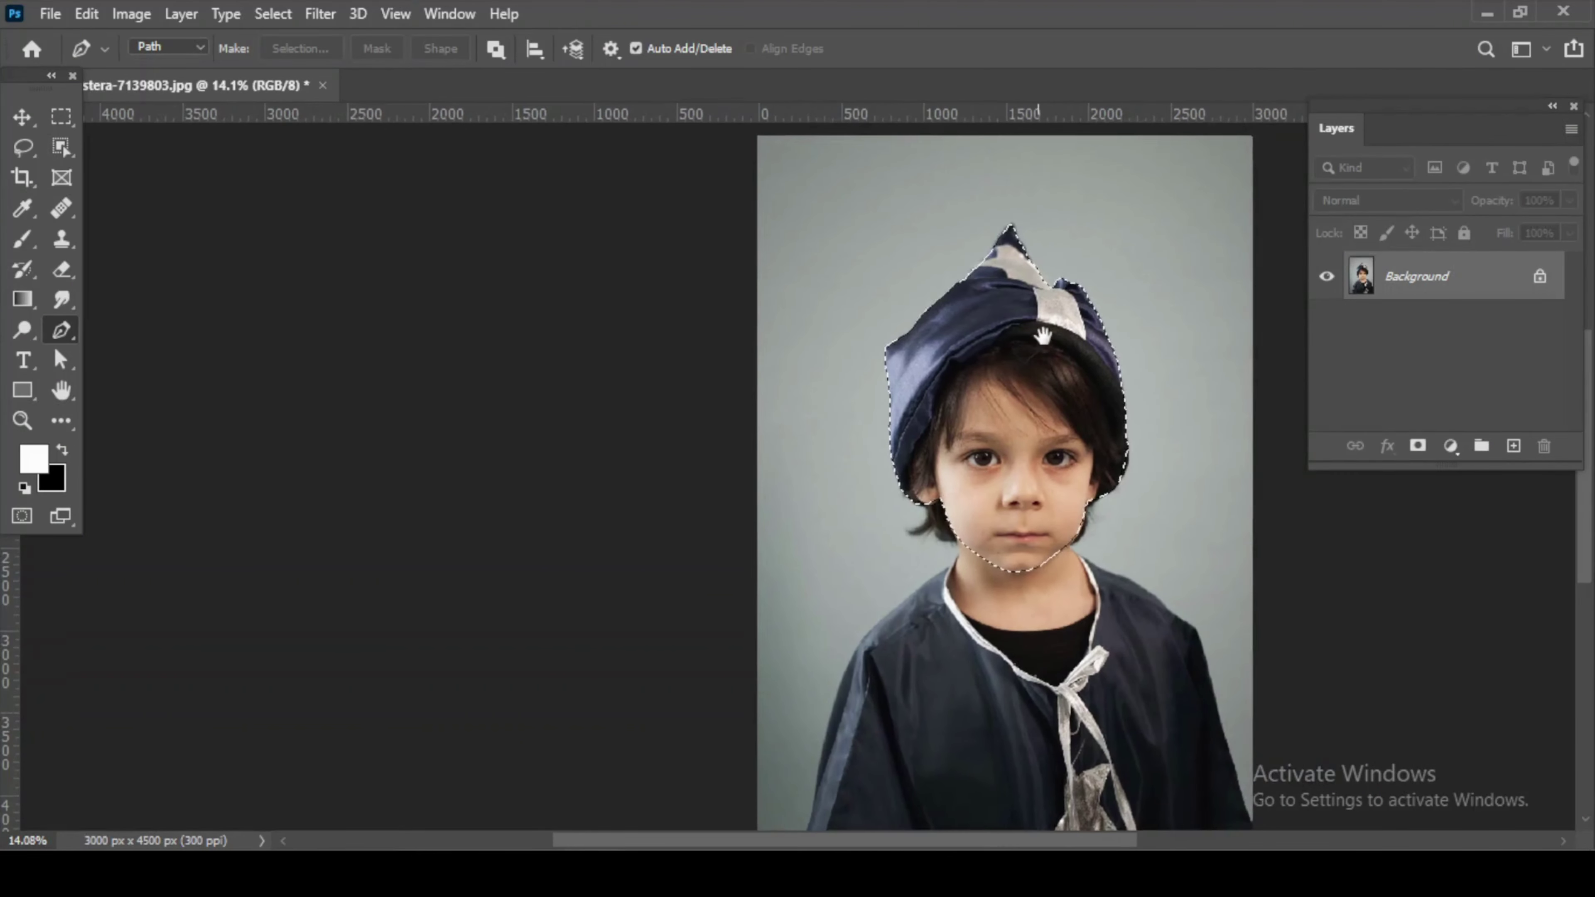
{"action": "scroll", "coordinate": [1058, 358], "scroll_direction": "up", "scroll_amount": 3}
{"action": "key", "text": "shift+F6"}
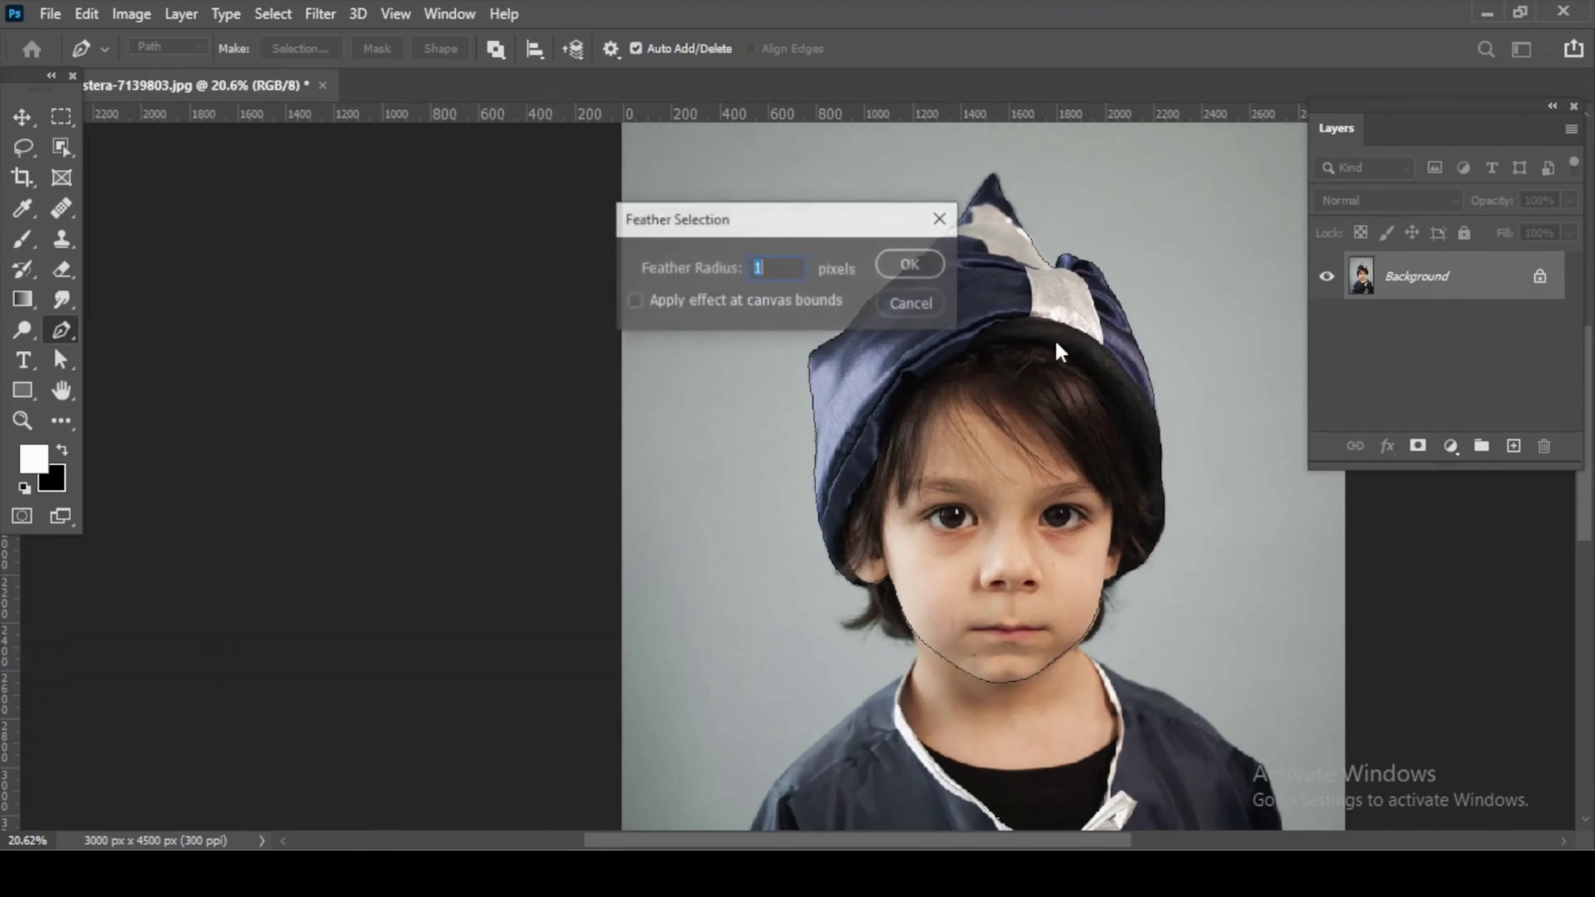
{"action": "type", "text": "2"}
{"action": "key", "text": "Return"}
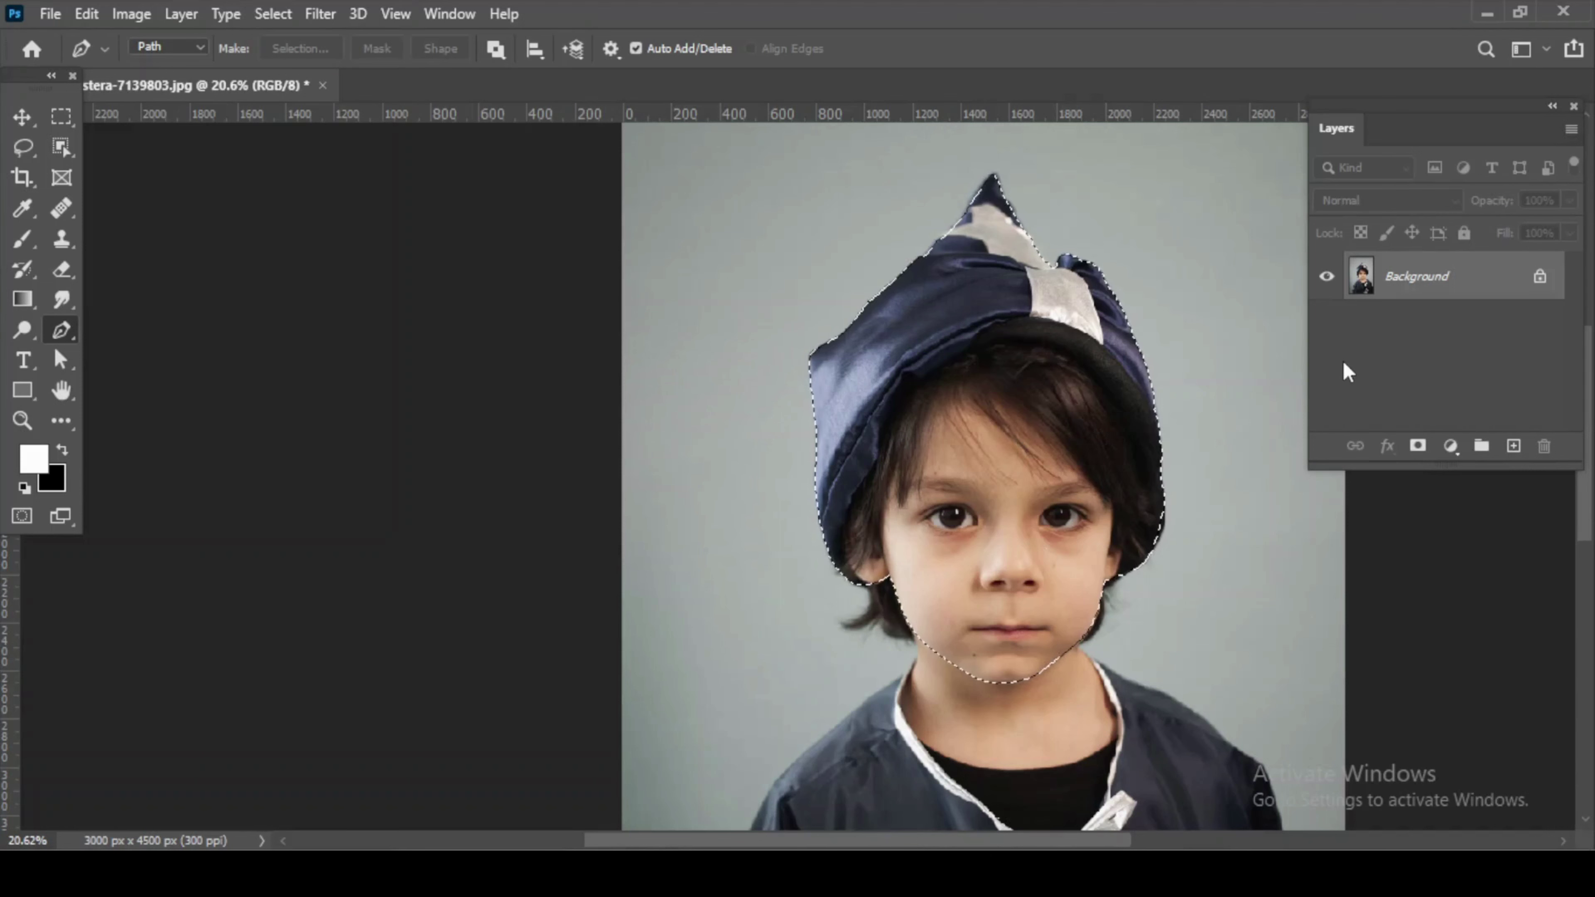
{"action": "key", "text": "ctrl+j"}
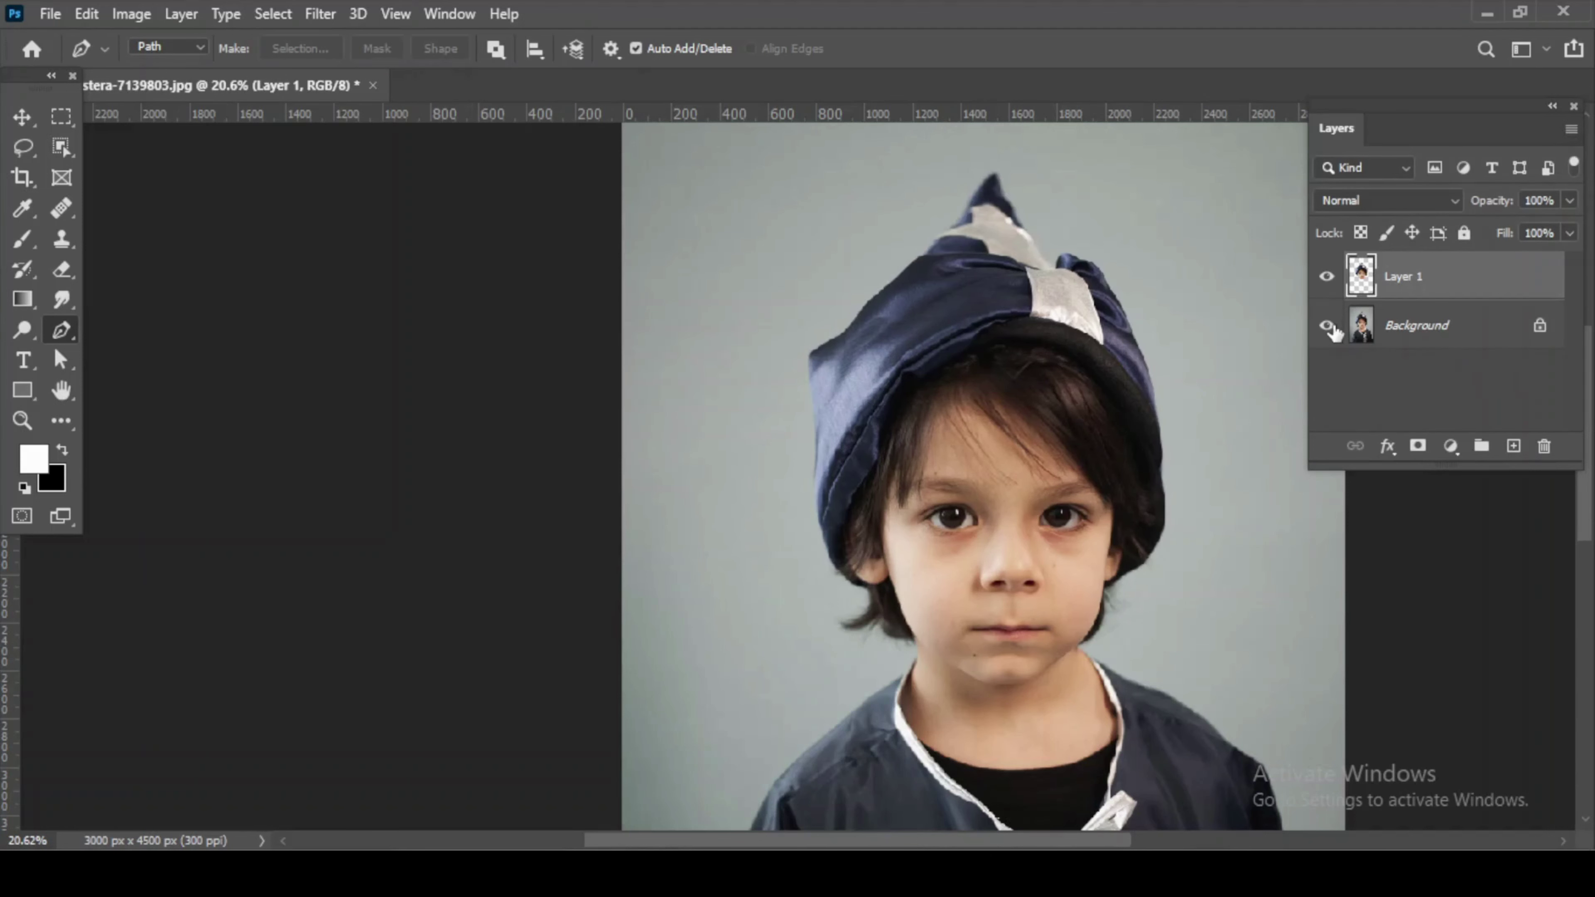
Hide the Background layer and add a Solid Color fill layer in pale pink #d0bdbd between it and the head cut-out.
{"action": "left_click", "coordinate": [1326, 325]}
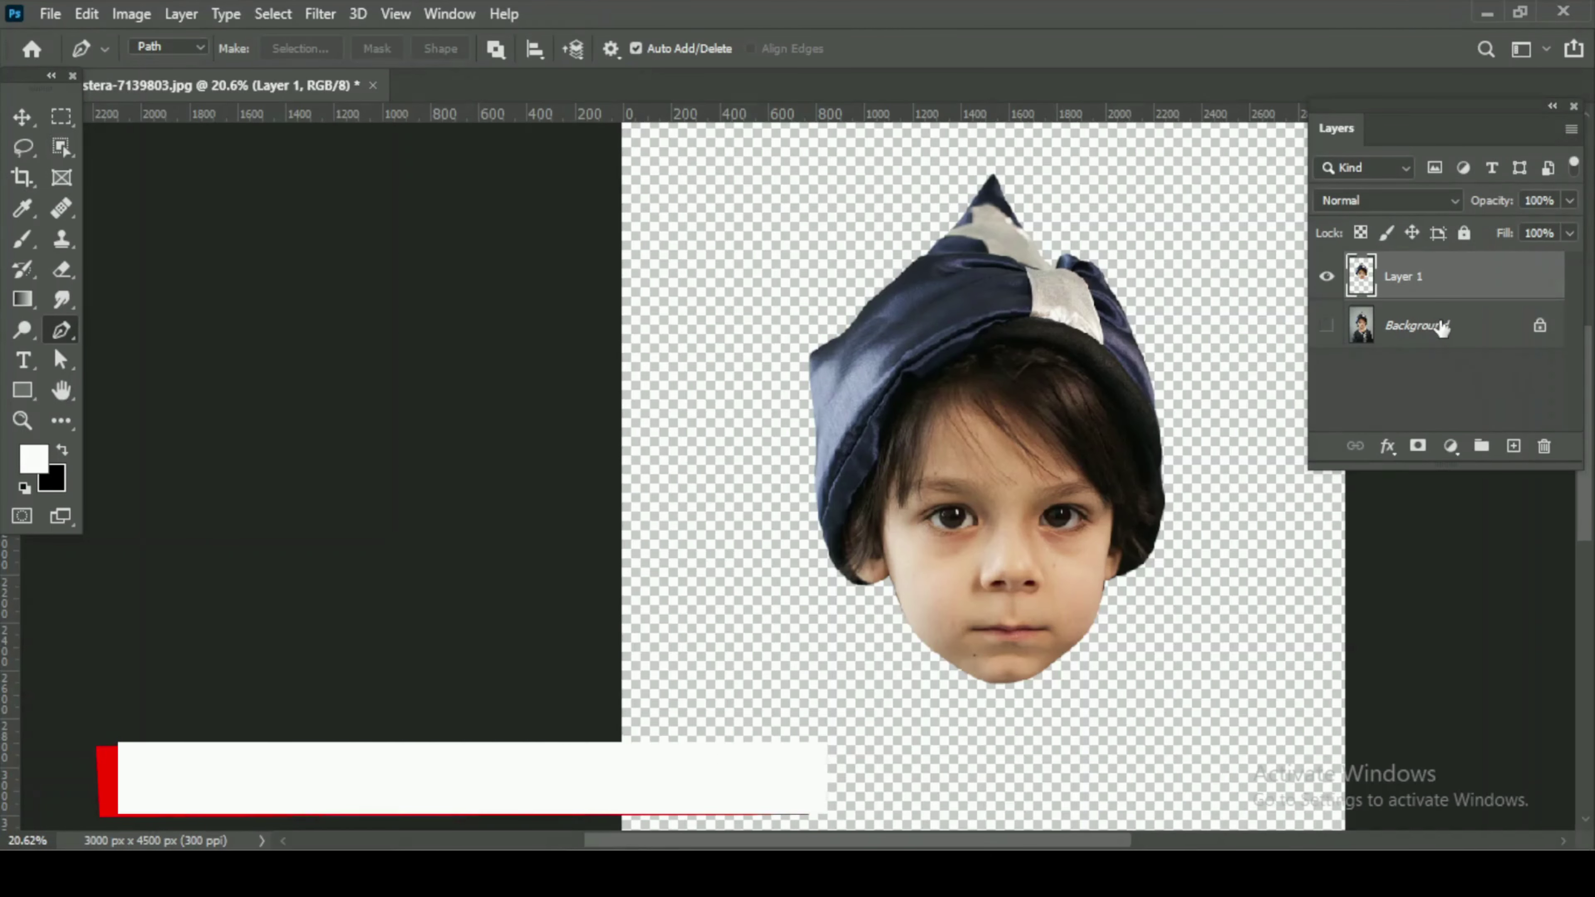
{"action": "left_click", "coordinate": [1434, 325]}
{"action": "left_click", "coordinate": [1451, 447]}
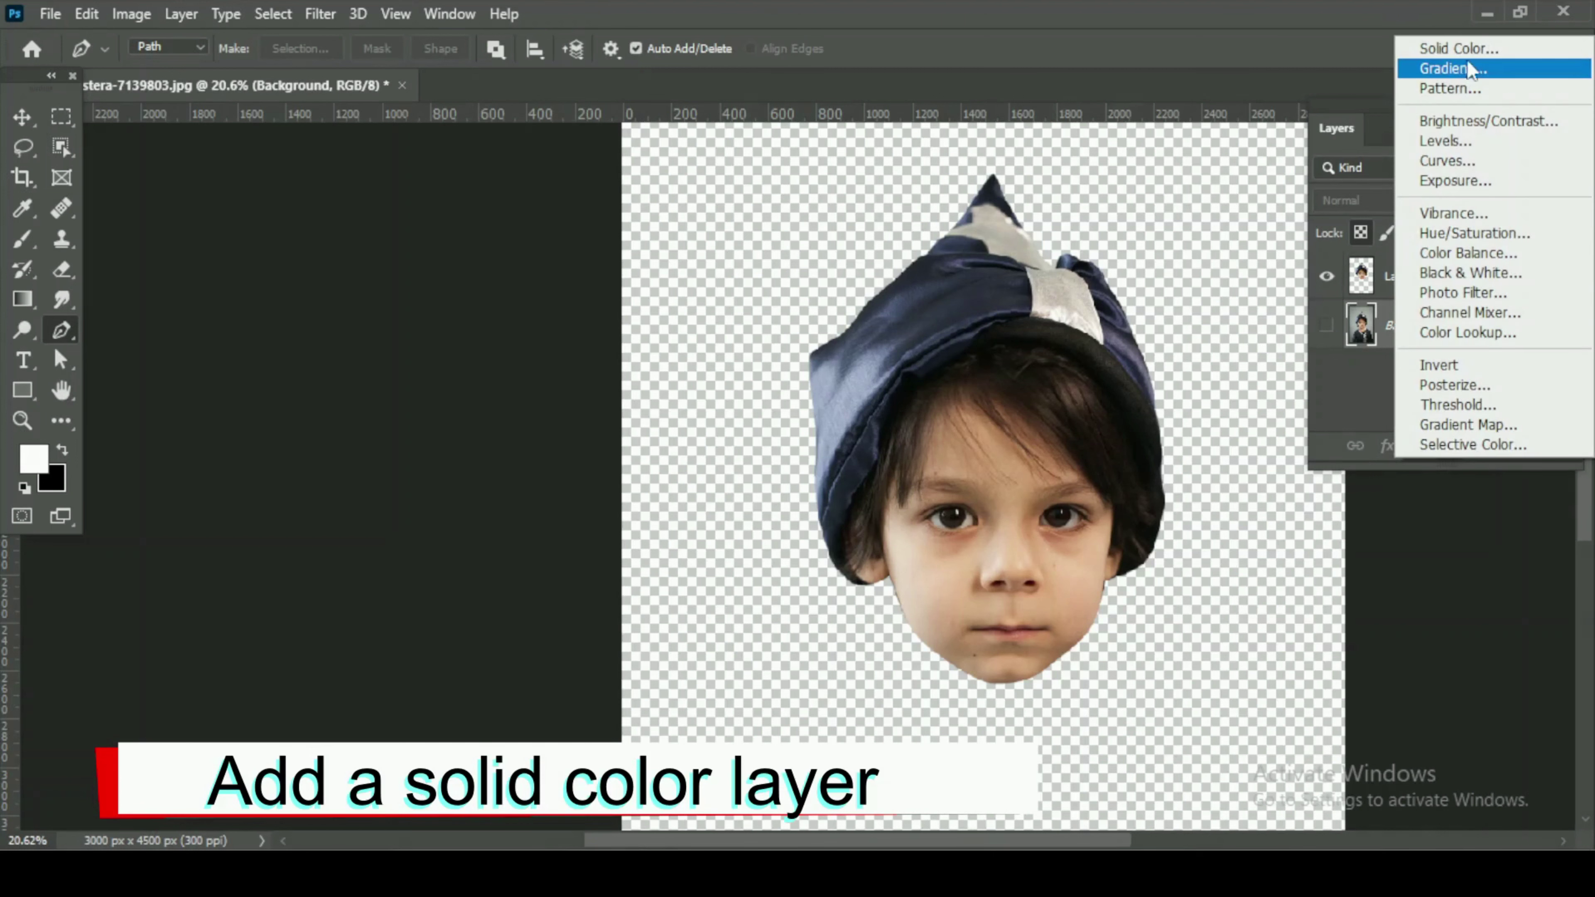
{"action": "left_click", "coordinate": [1472, 49]}
{"action": "left_click_drag", "start_coordinate": [958, 494], "coordinate": [940, 476]}
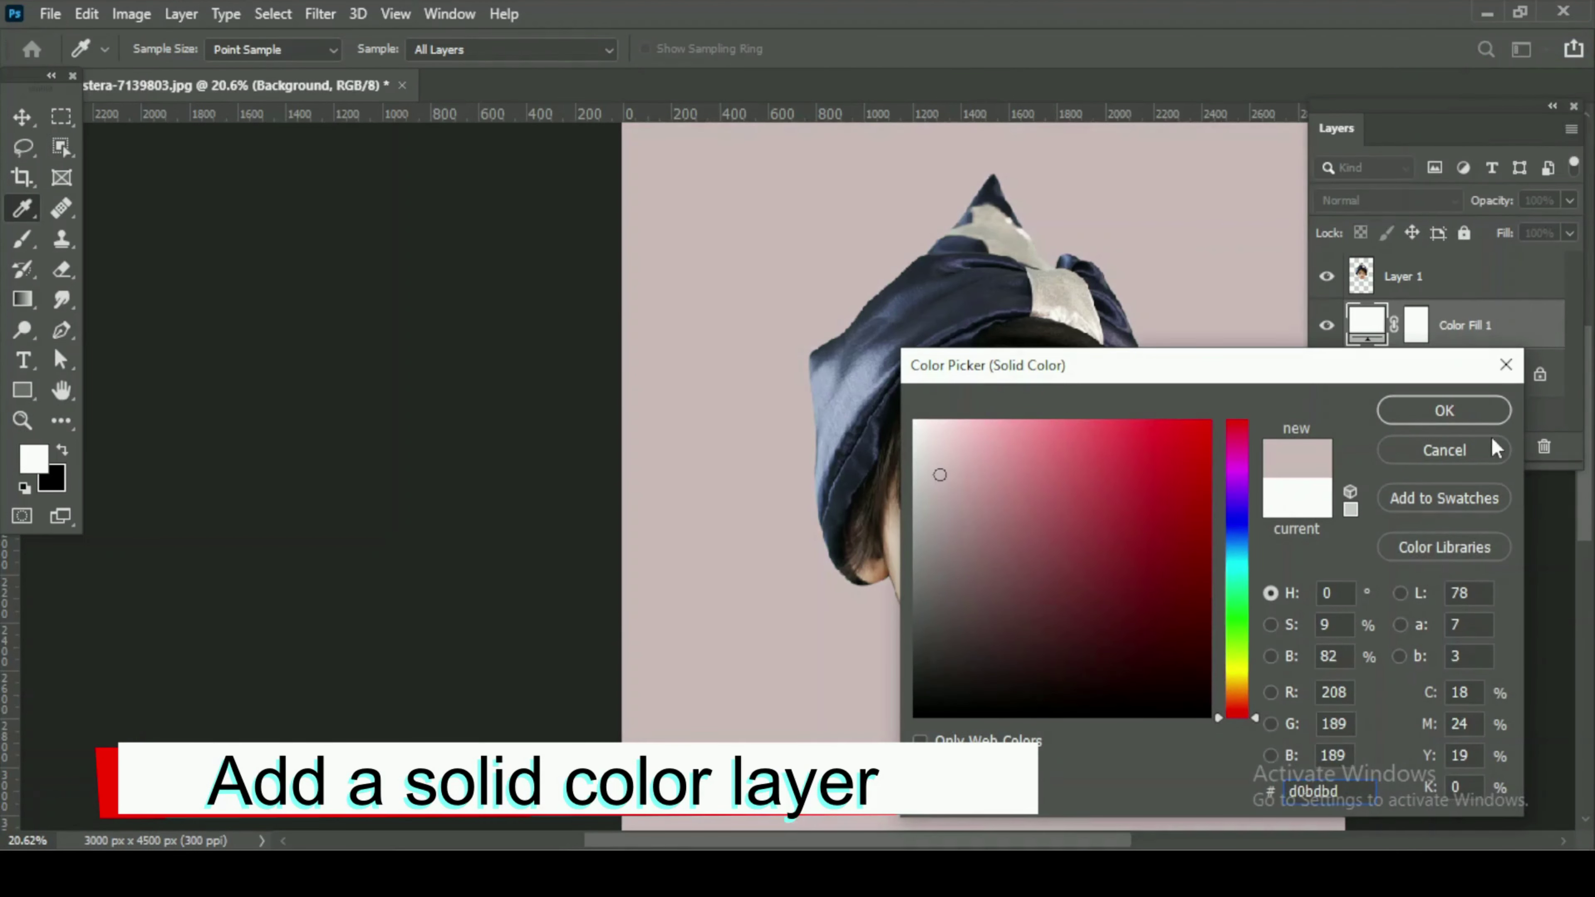
{"action": "left_click", "coordinate": [1417, 411]}
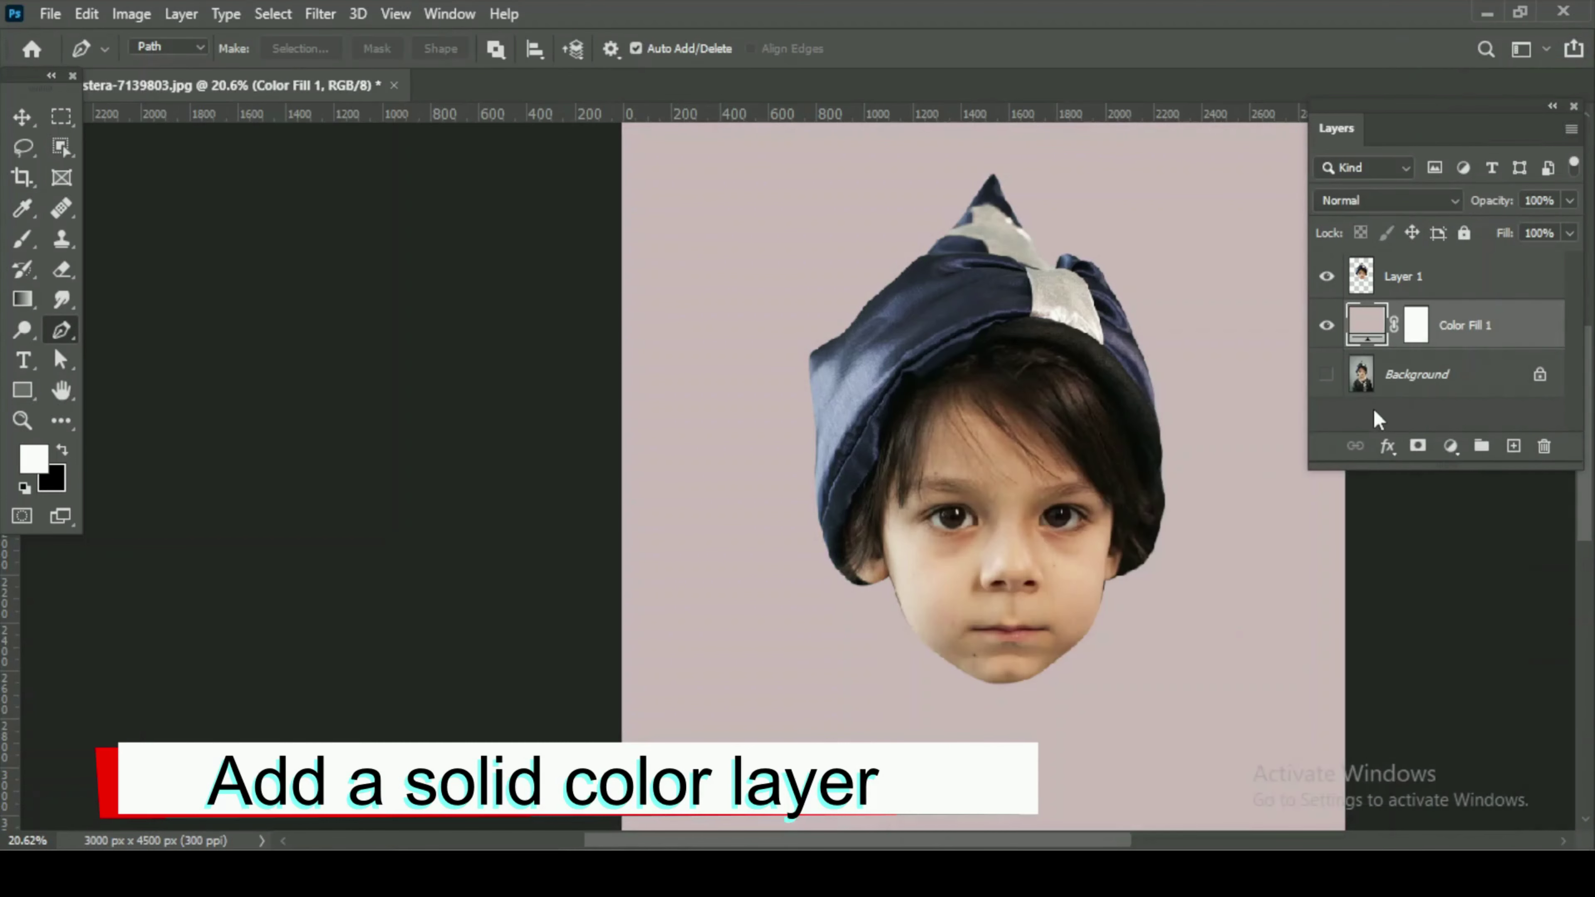
Apply the Diffuse filter in Anisotropic mode to the head cut-out on Layer 1.
{"action": "left_click", "coordinate": [1431, 288]}
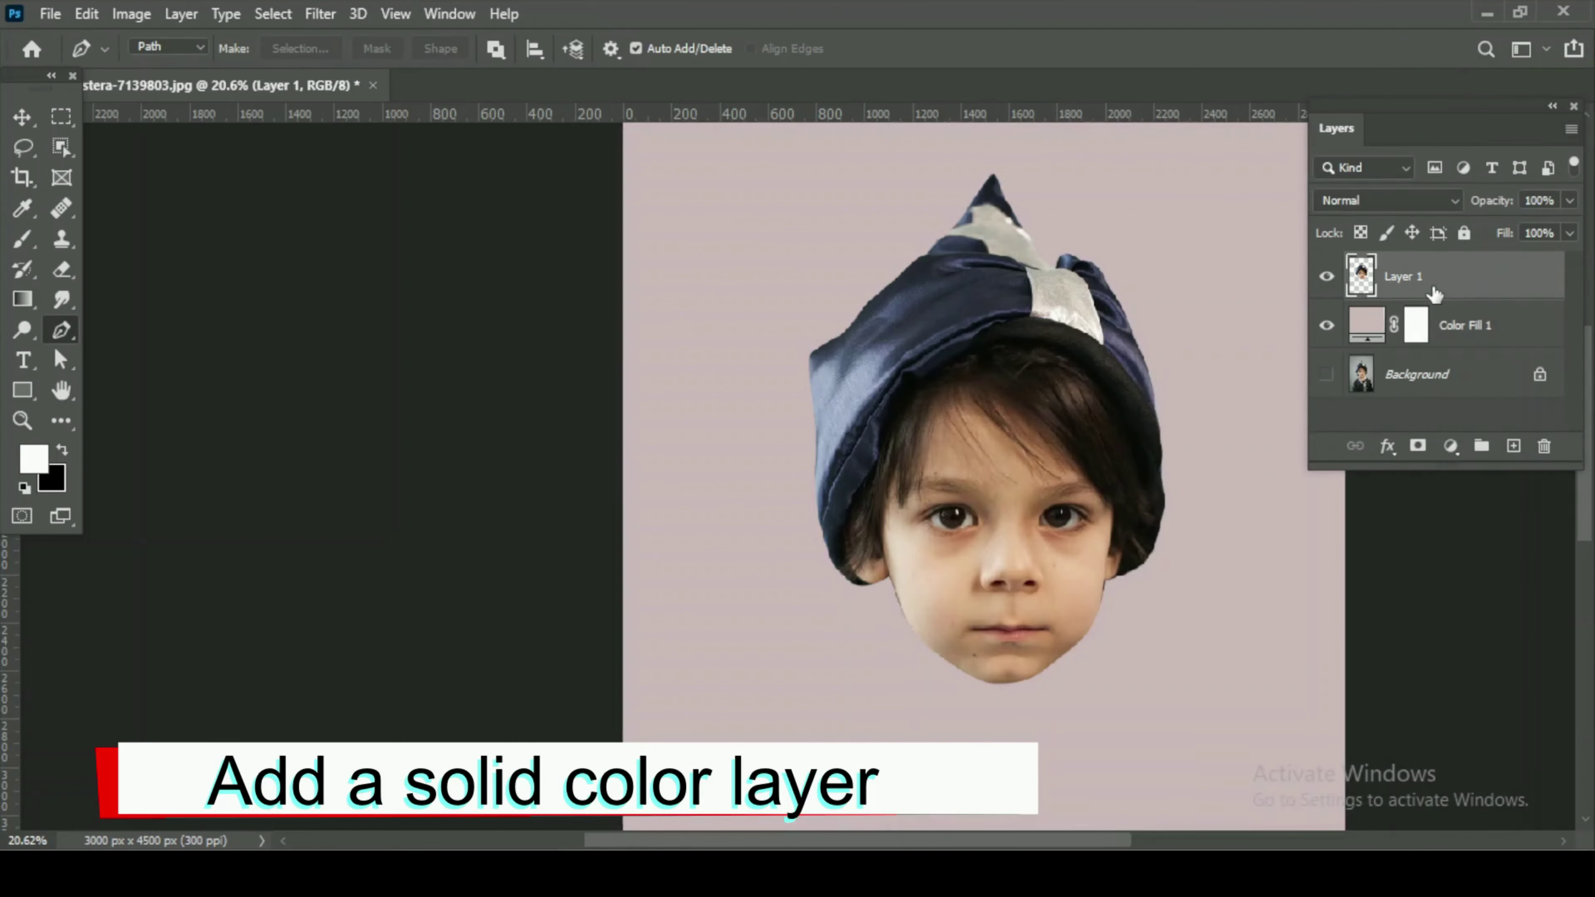
{"action": "left_click", "coordinate": [314, 13]}
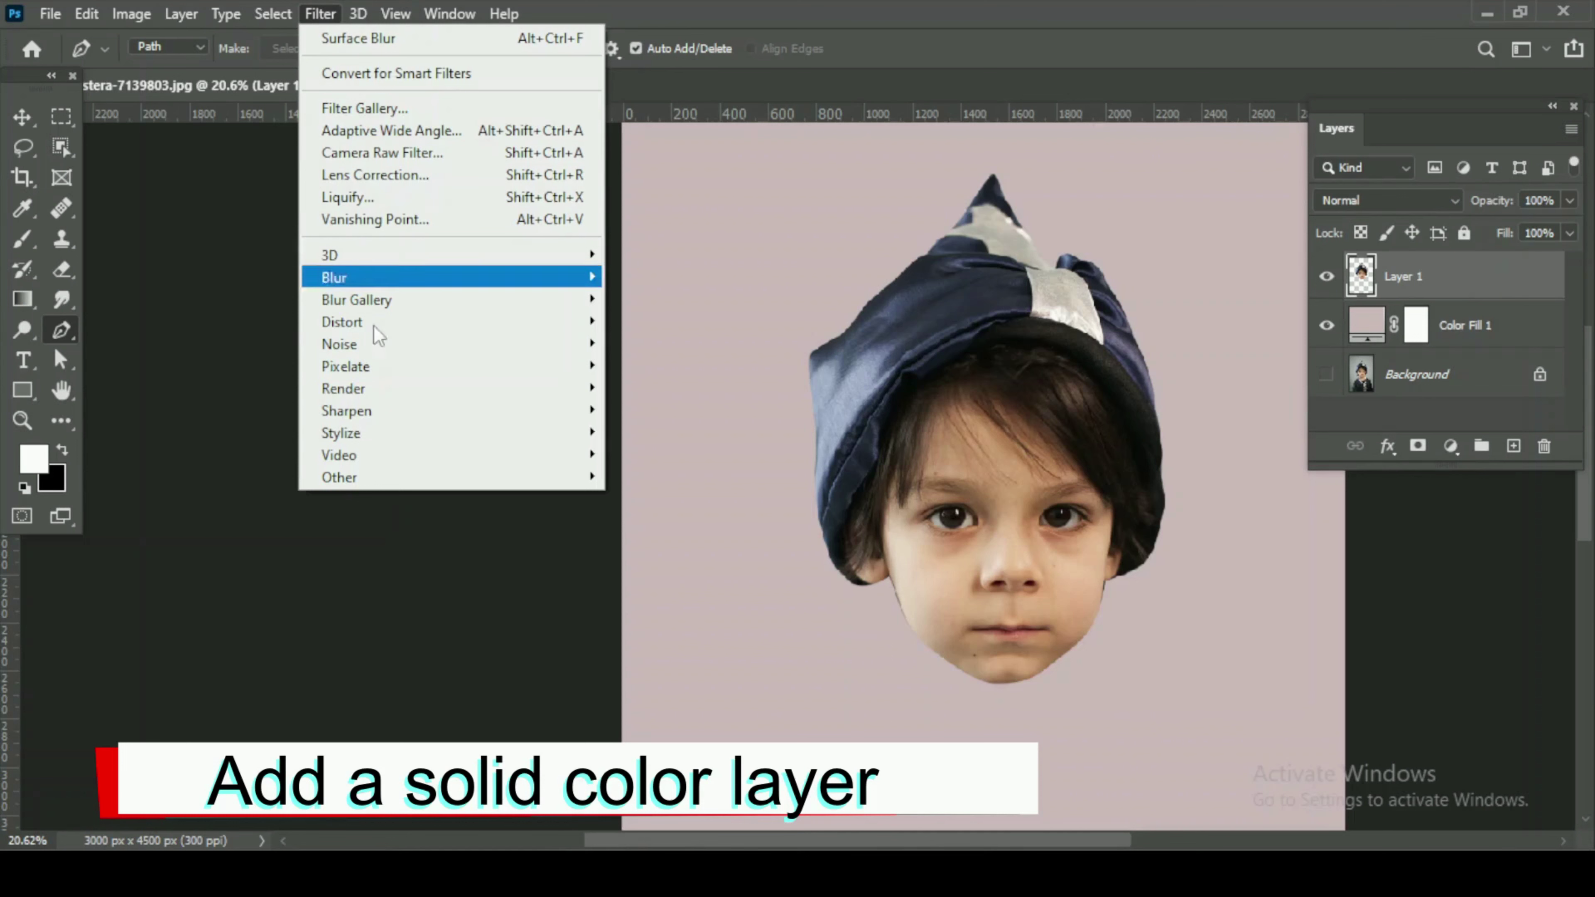
{"action": "mouse_move", "coordinate": [392, 432]}
{"action": "left_click", "coordinate": [630, 436]}
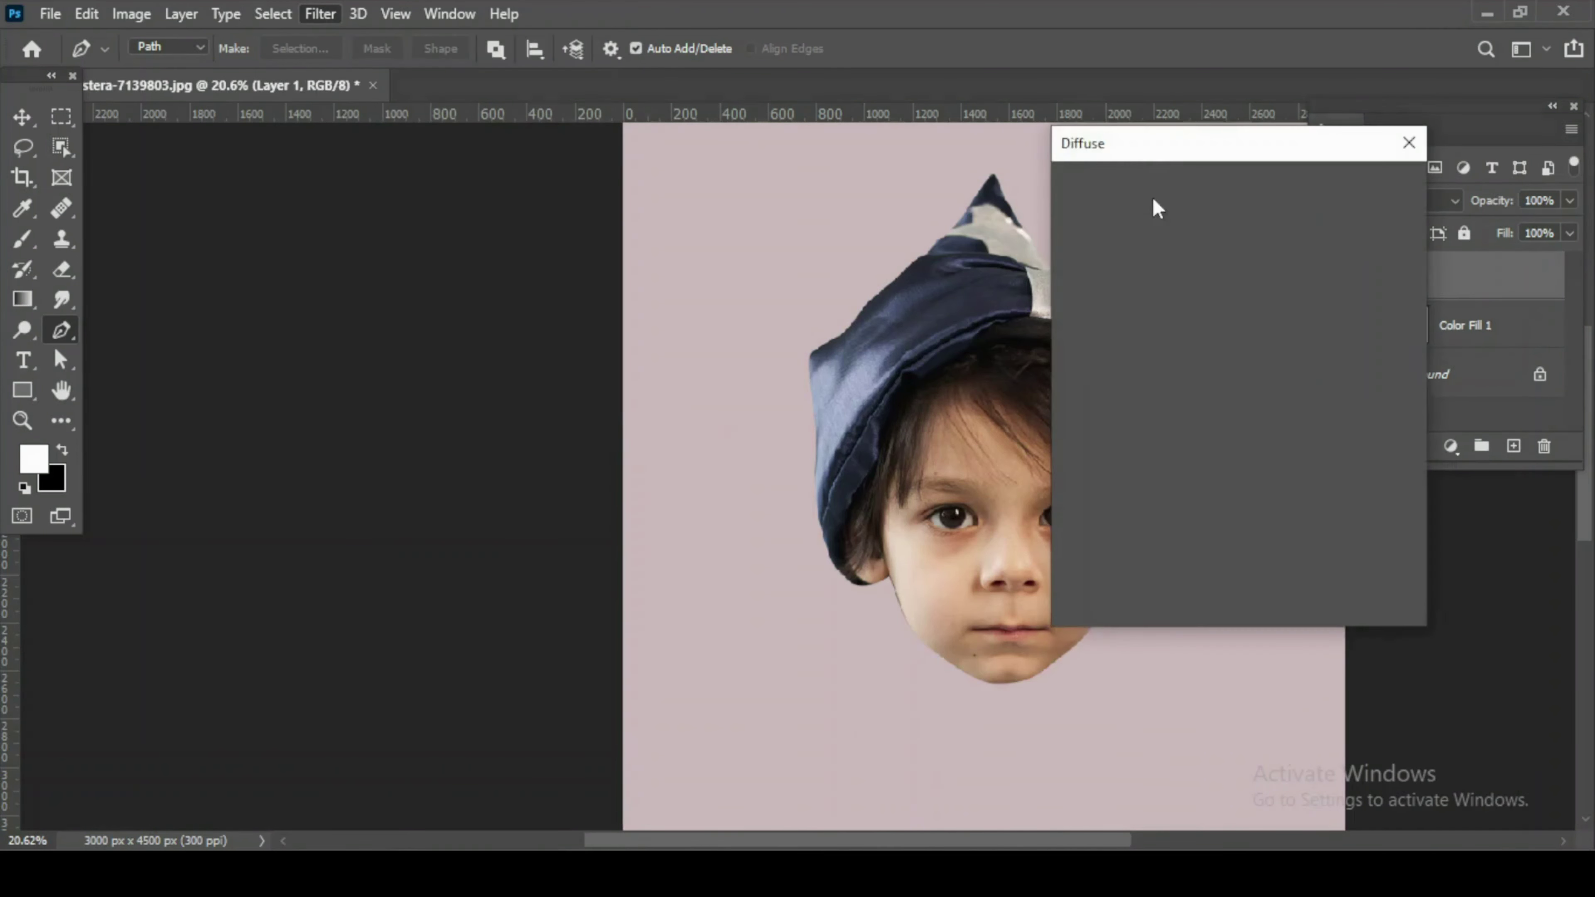
{"action": "mouse_move", "coordinate": [1114, 146]}
{"action": "left_mouse_down"}
{"action": "mouse_move", "coordinate": [89, 214]}
{"action": "mouse_move", "coordinate": [297, 242]}
{"action": "left_mouse_up"}
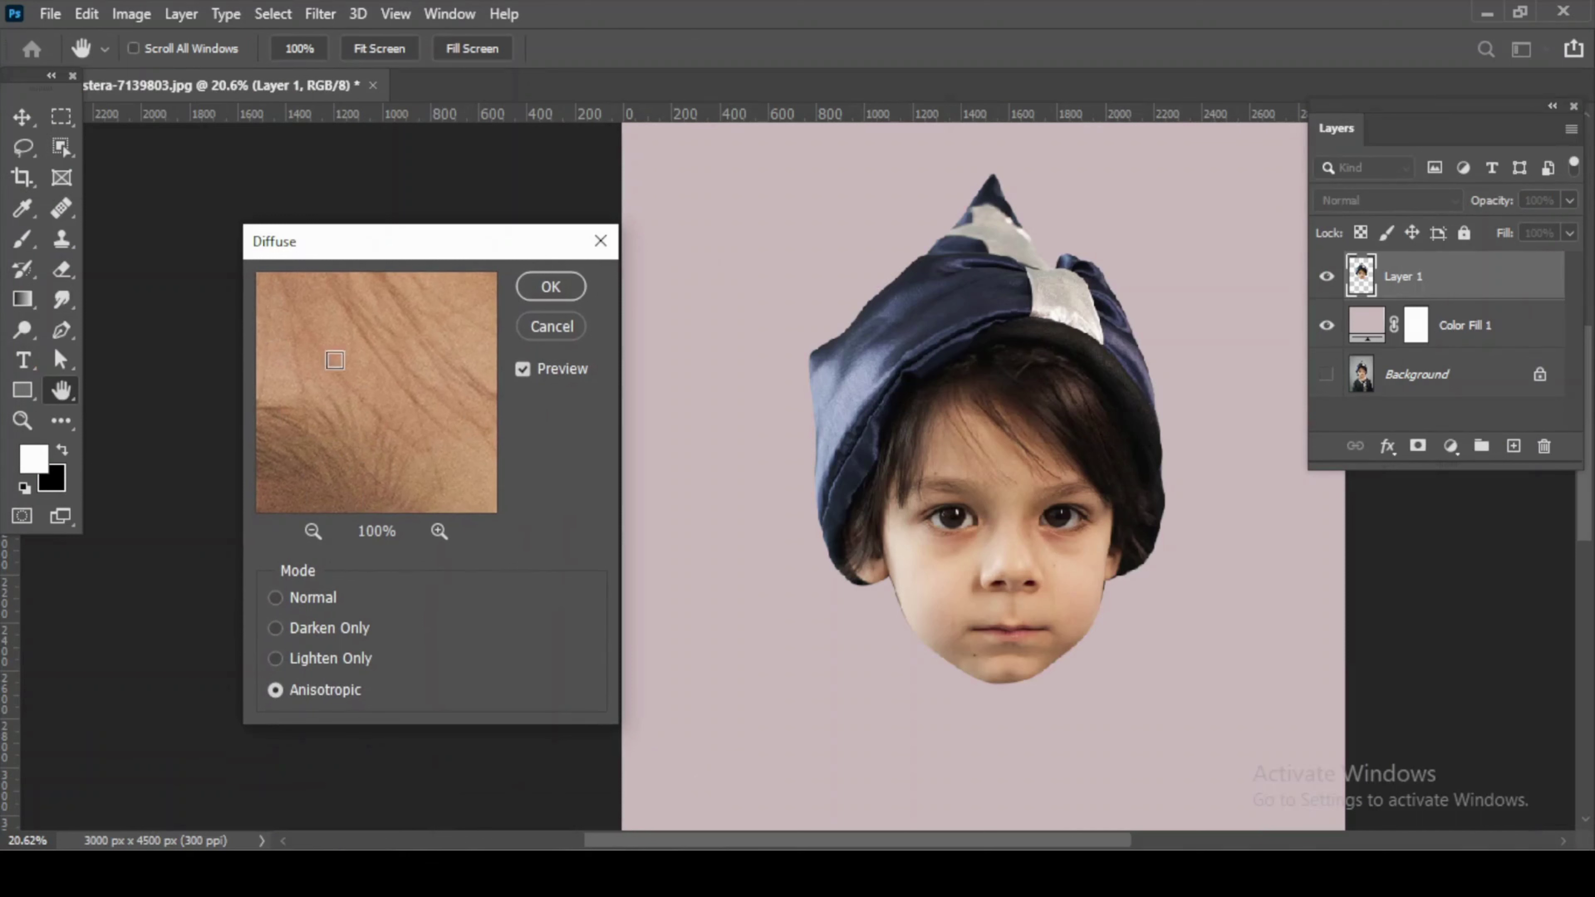
{"action": "left_click_drag", "start_coordinate": [335, 385], "coordinate": [363, 279]}
{"action": "left_click", "coordinate": [555, 292]}
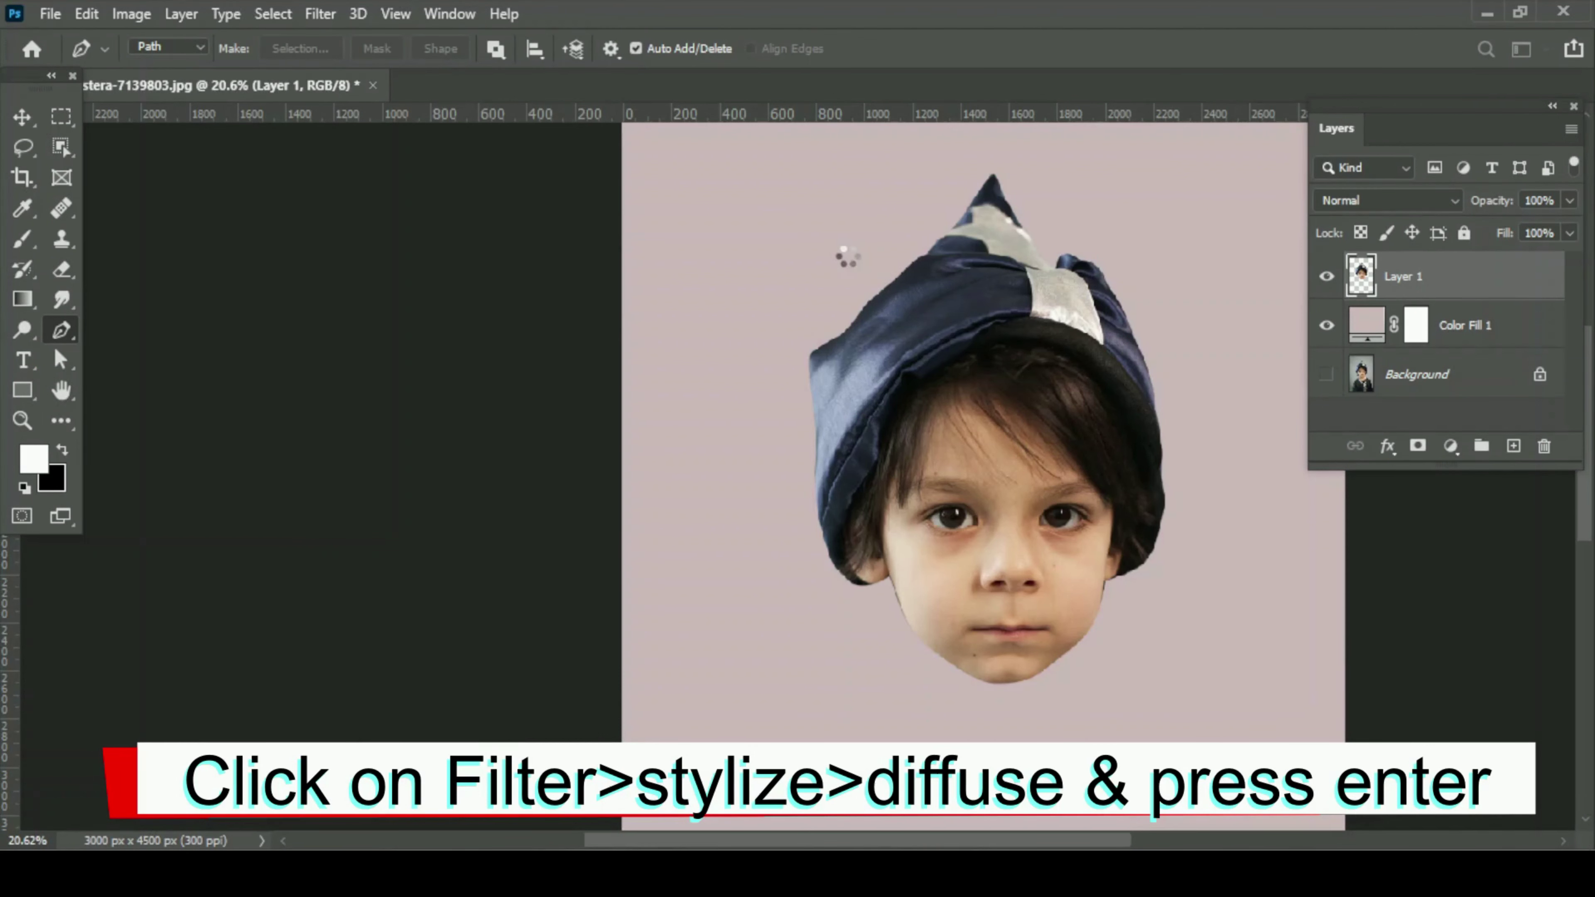
Rotate the whole image 180°.
{"action": "scroll", "coordinate": [849, 262], "scroll_direction": "down", "scroll_amount": 2}
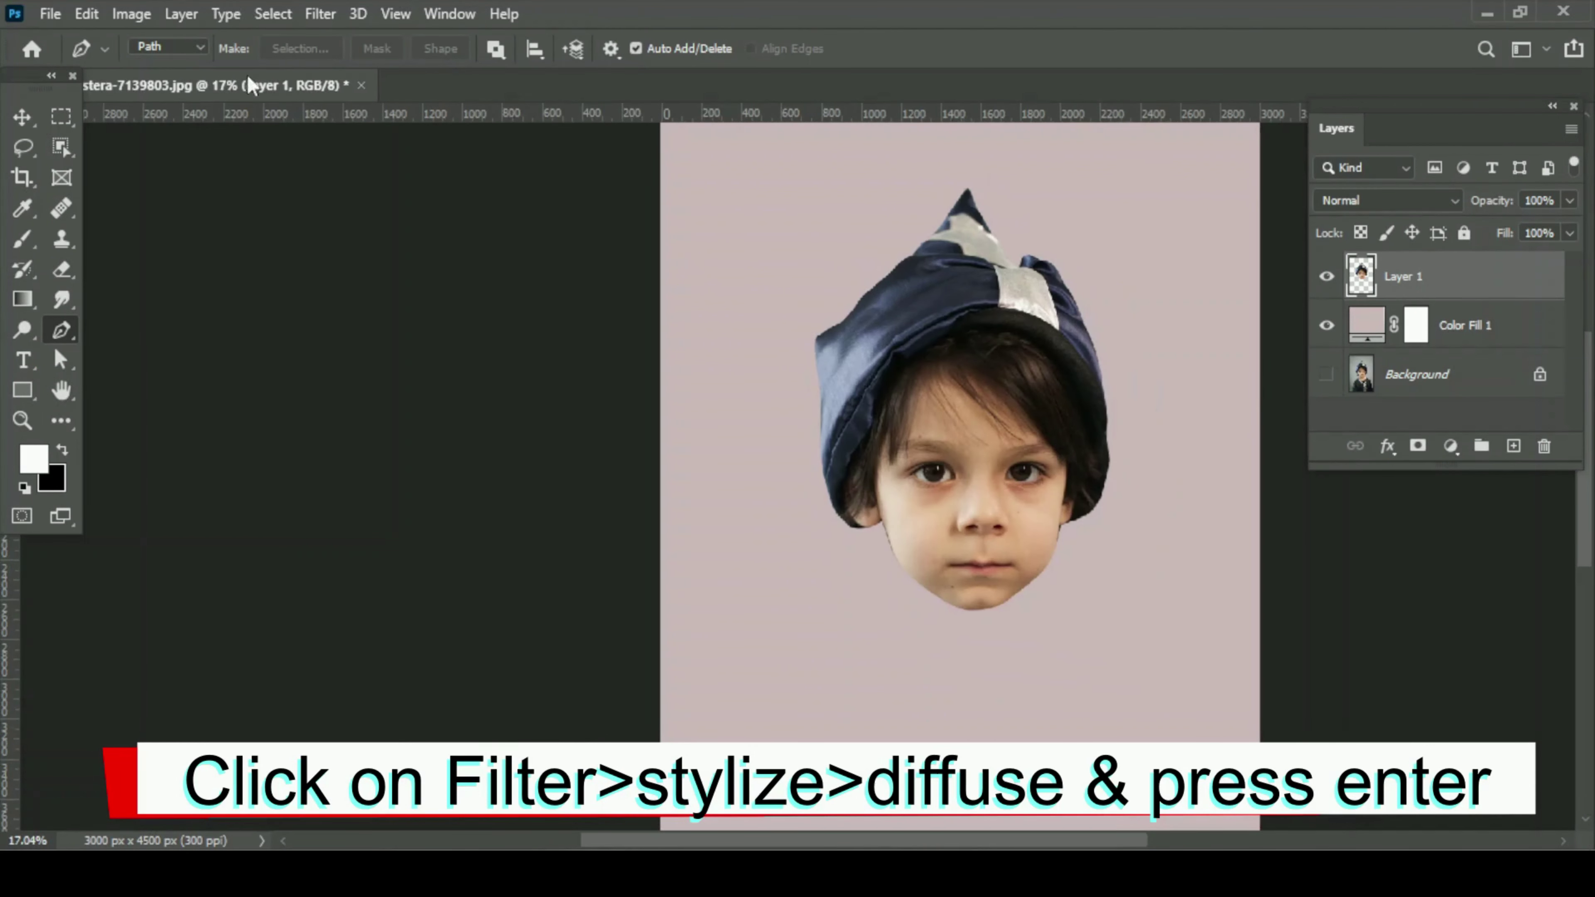
{"action": "left_click", "coordinate": [133, 15]}
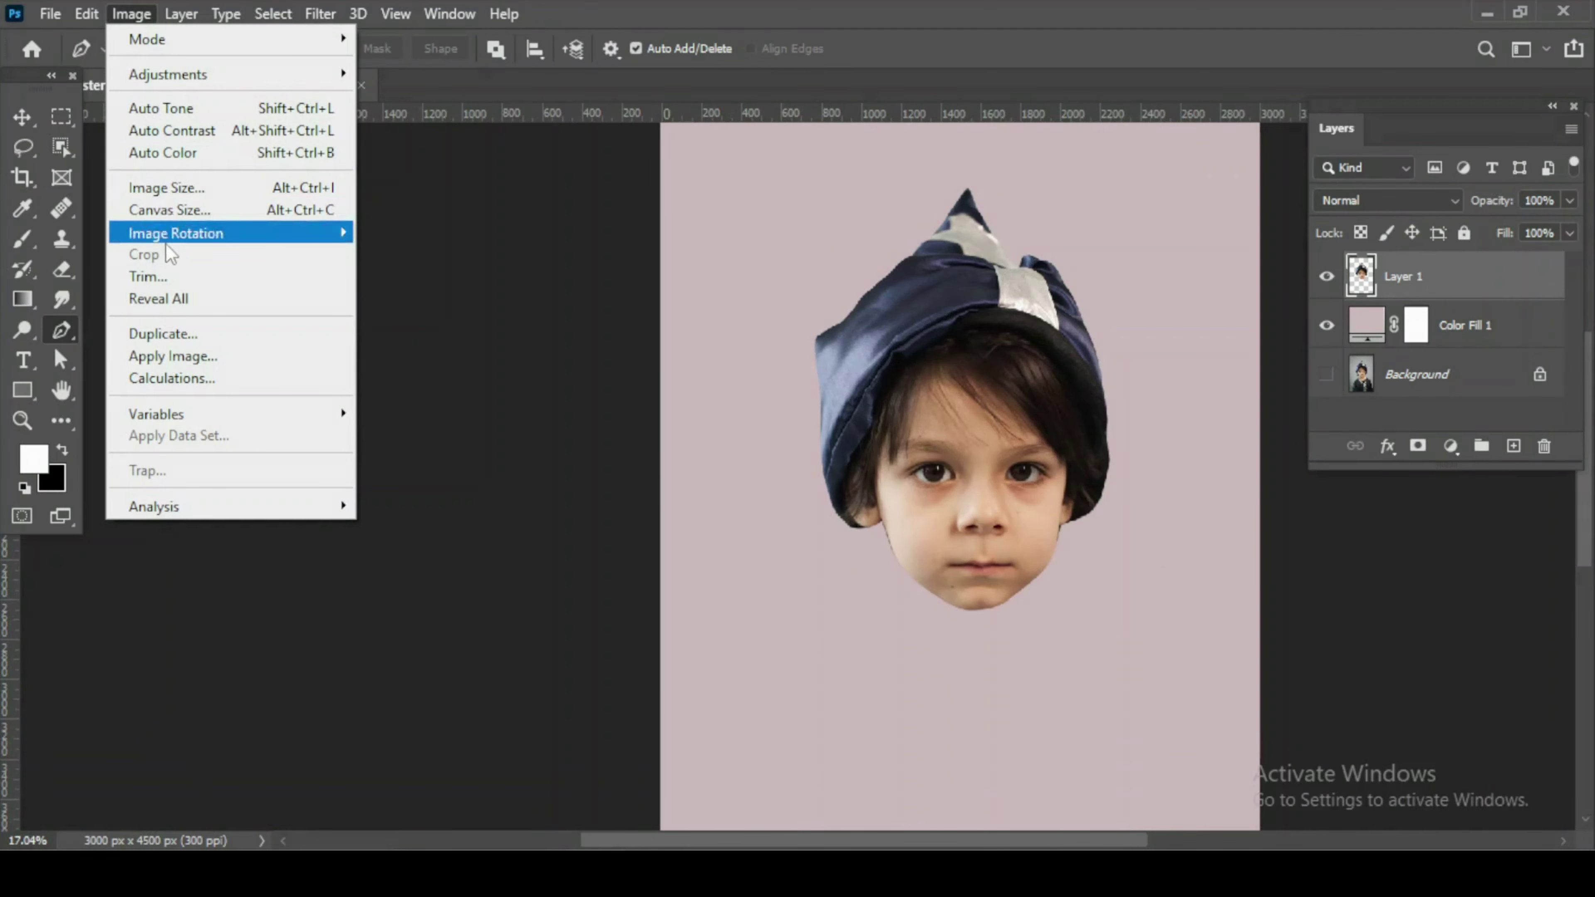
{"action": "mouse_move", "coordinate": [207, 246]}
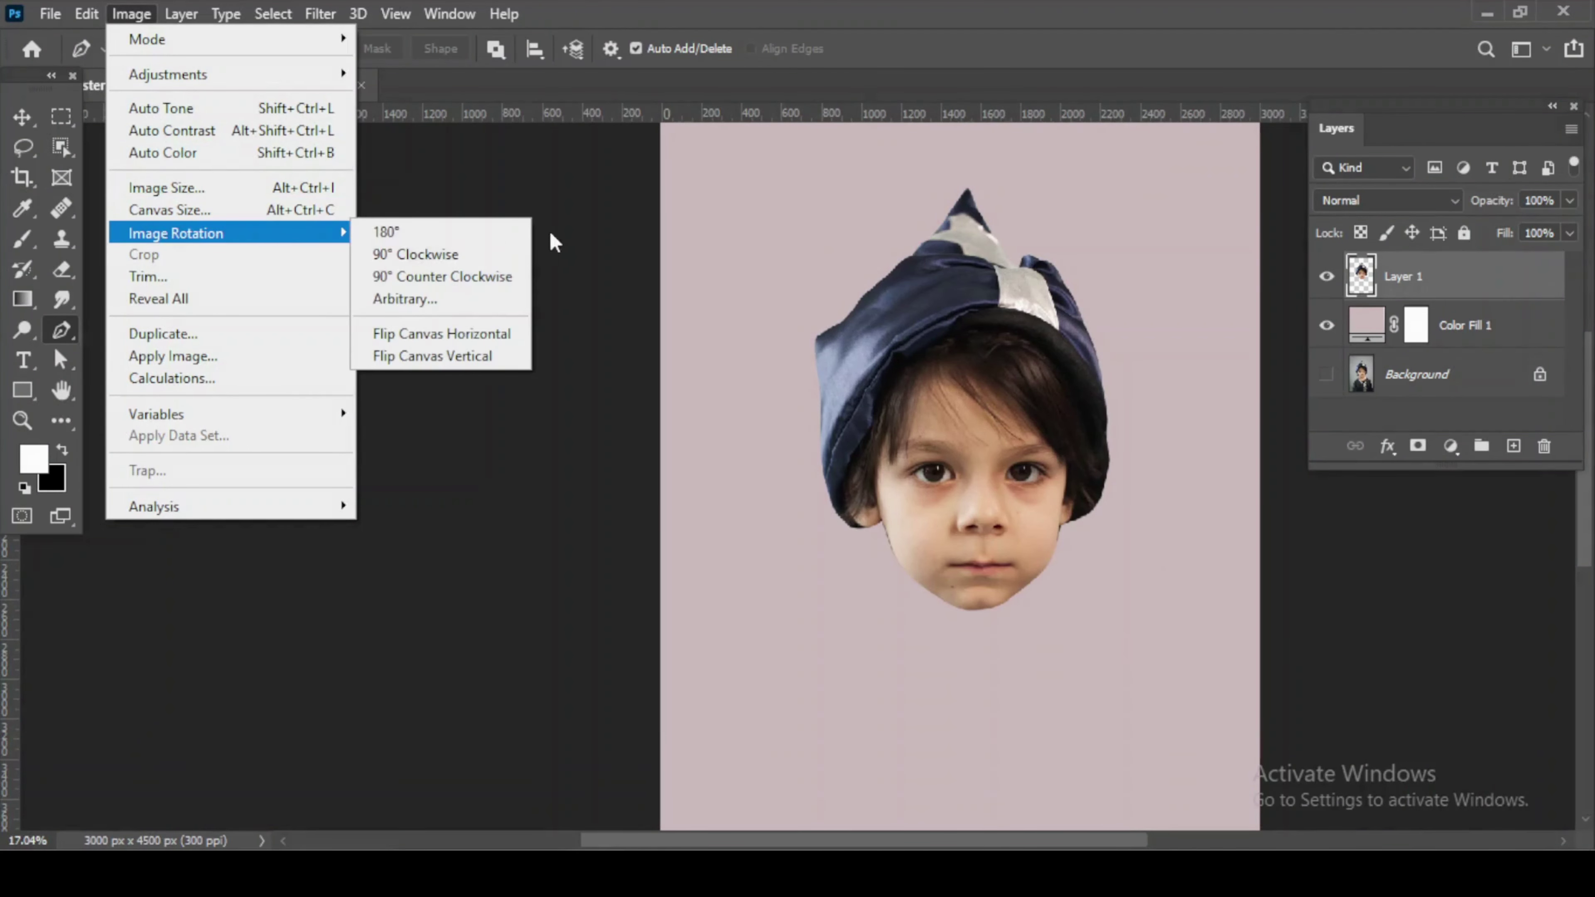
{"action": "left_click", "coordinate": [444, 240]}
Apply the Diffuse filter again to the upside-down head layer.
{"action": "left_click", "coordinate": [320, 14]}
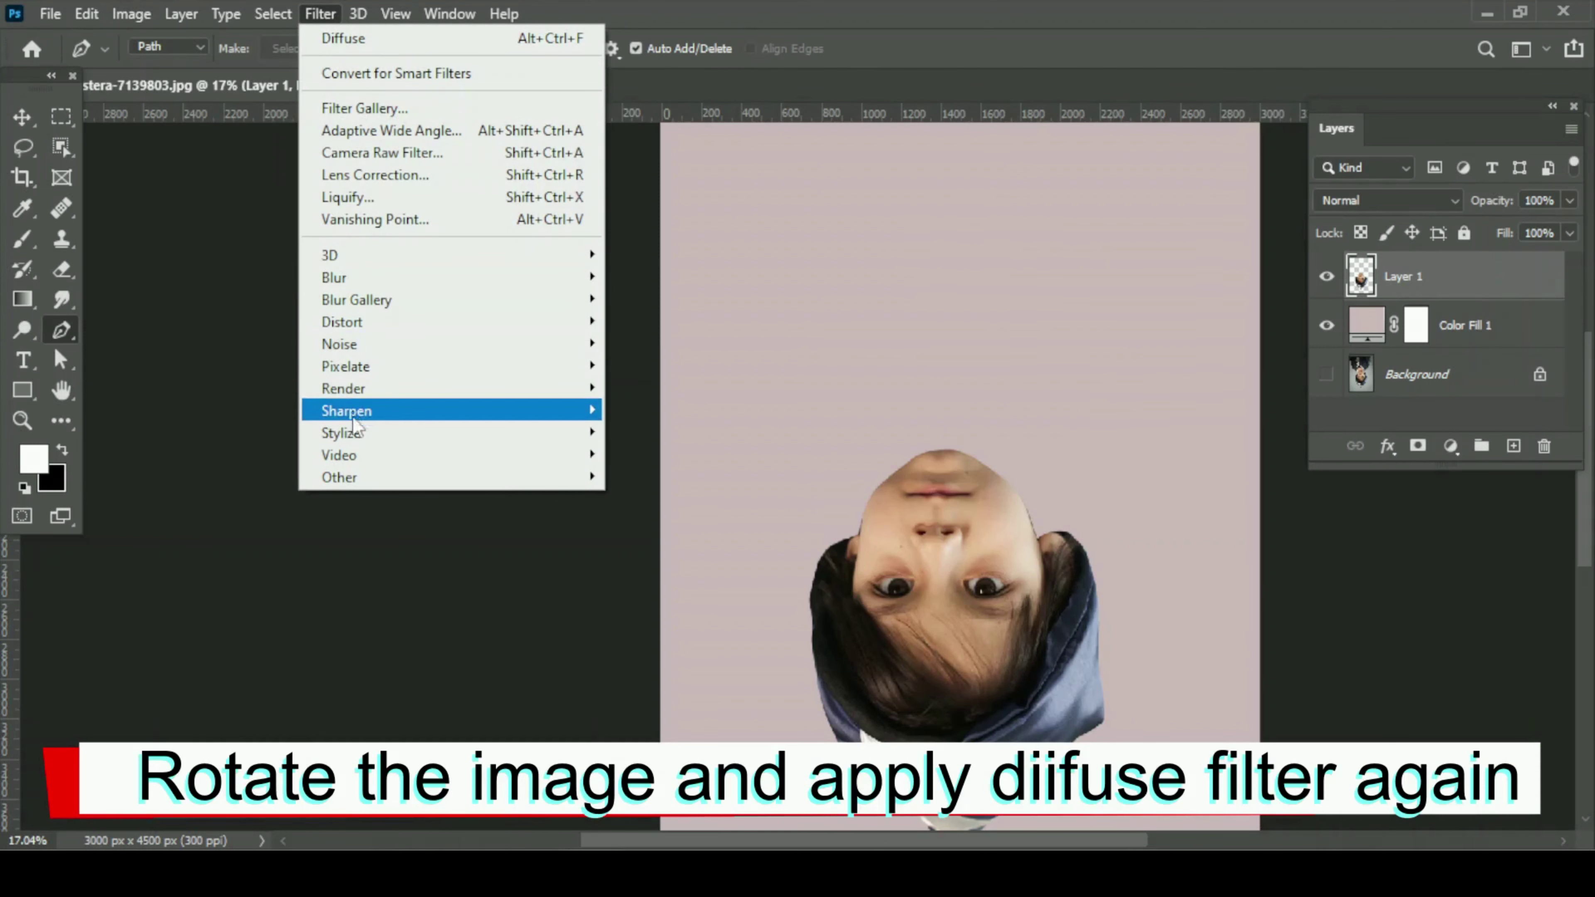
{"action": "mouse_move", "coordinate": [364, 428]}
{"action": "left_click", "coordinate": [627, 433]}
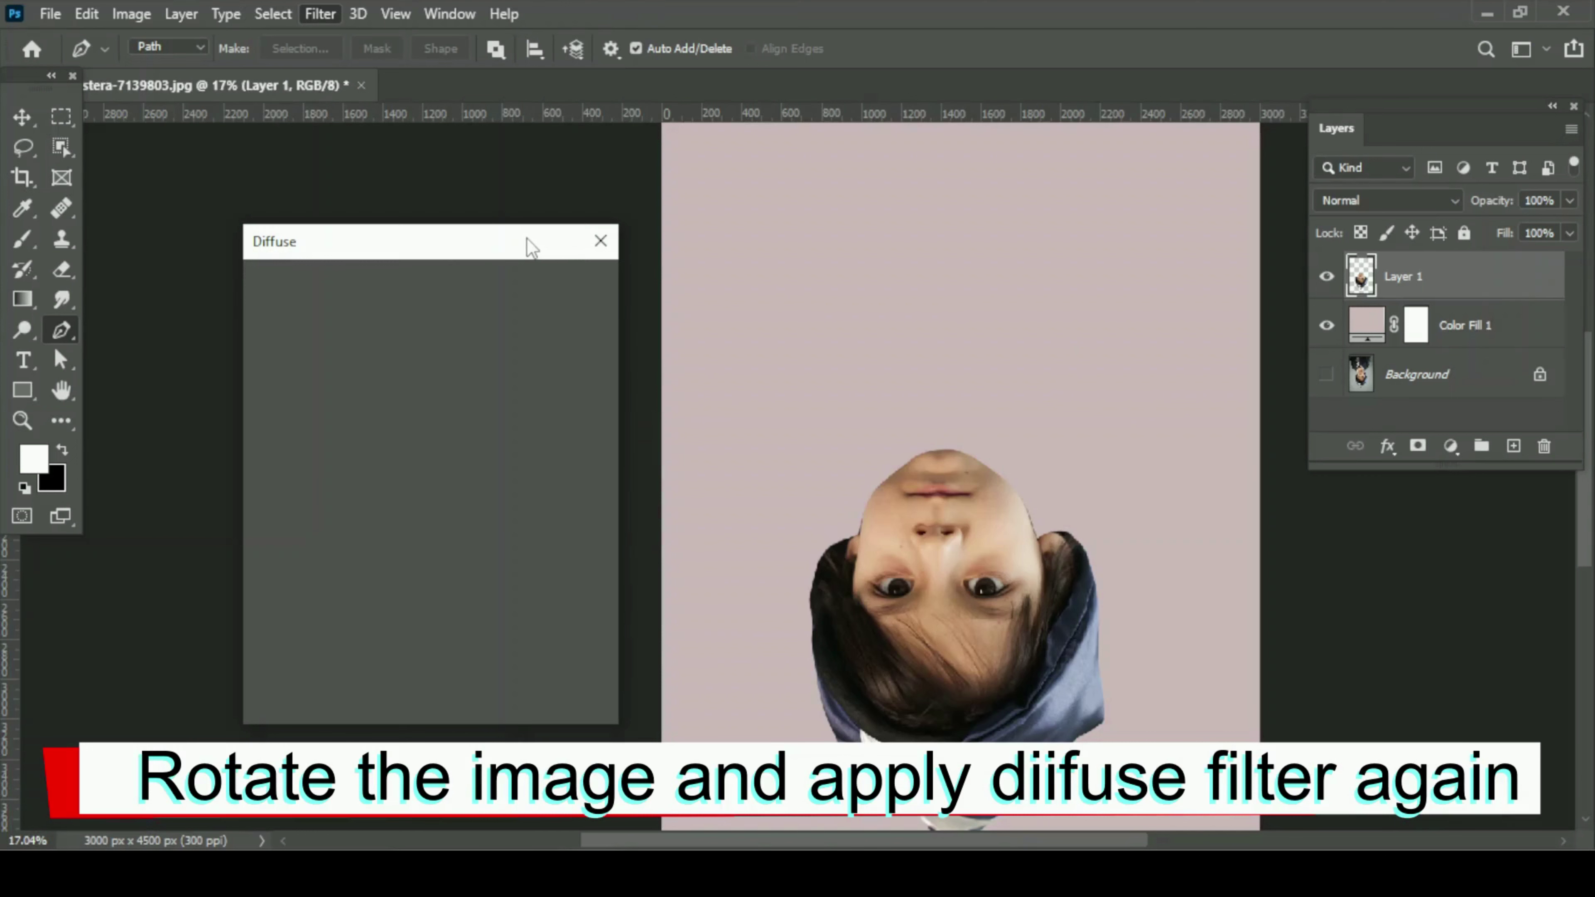
{"action": "left_click", "coordinate": [549, 287]}
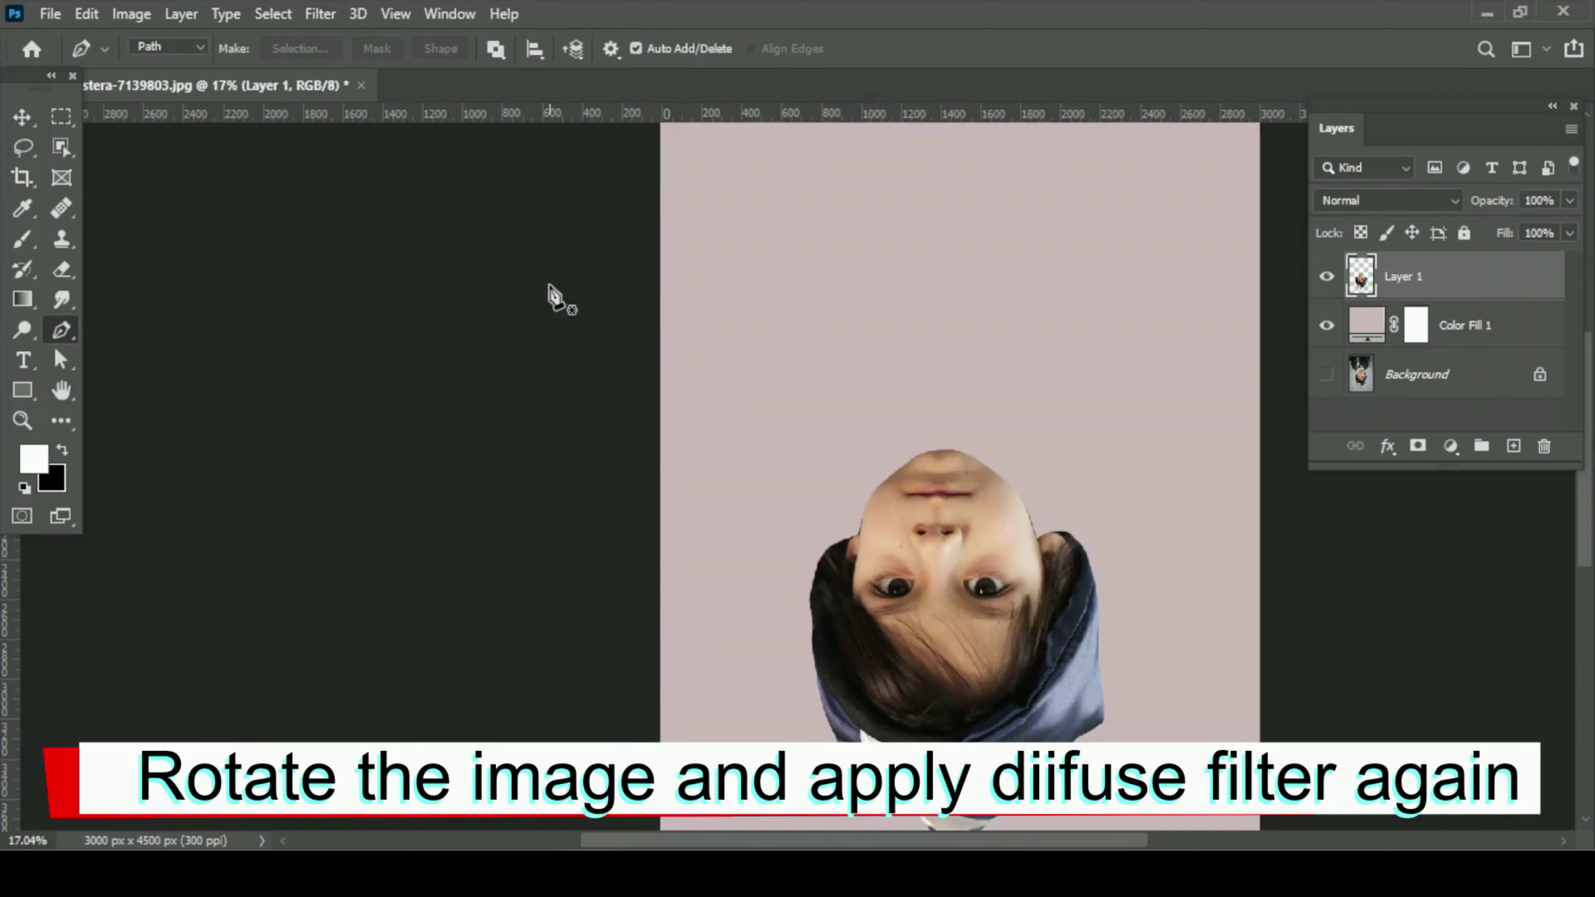
Rotate the whole image 180° back upright and apply the Diffuse filter again to the head layer.
{"action": "left_click", "coordinate": [272, 14]}
{"action": "mouse_move", "coordinate": [320, 14]}
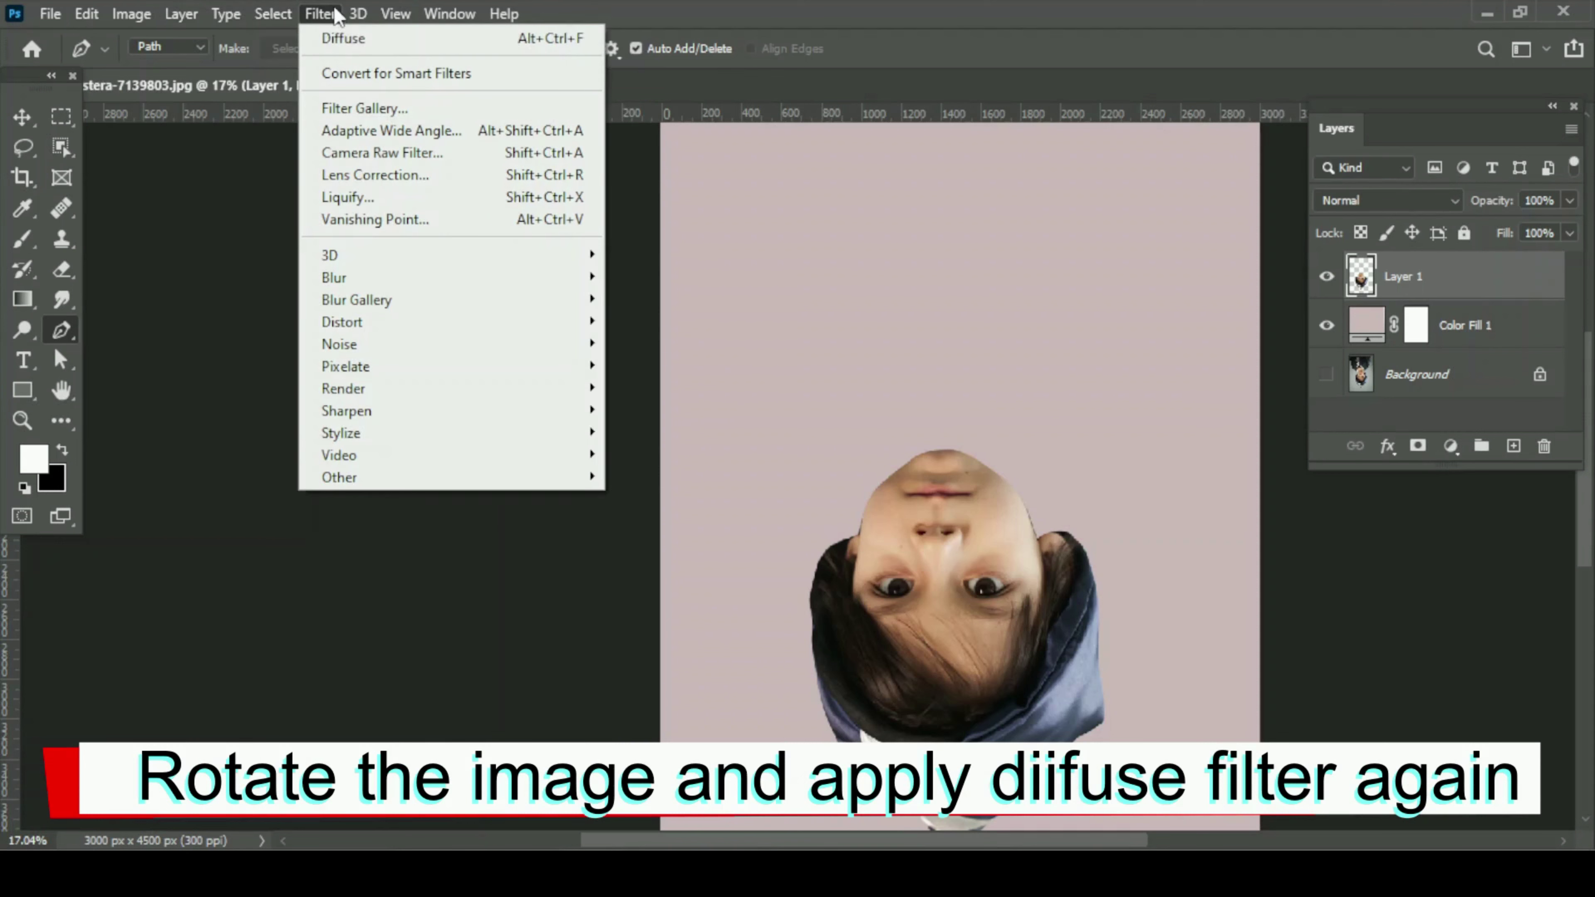
{"action": "mouse_move", "coordinate": [131, 13]}
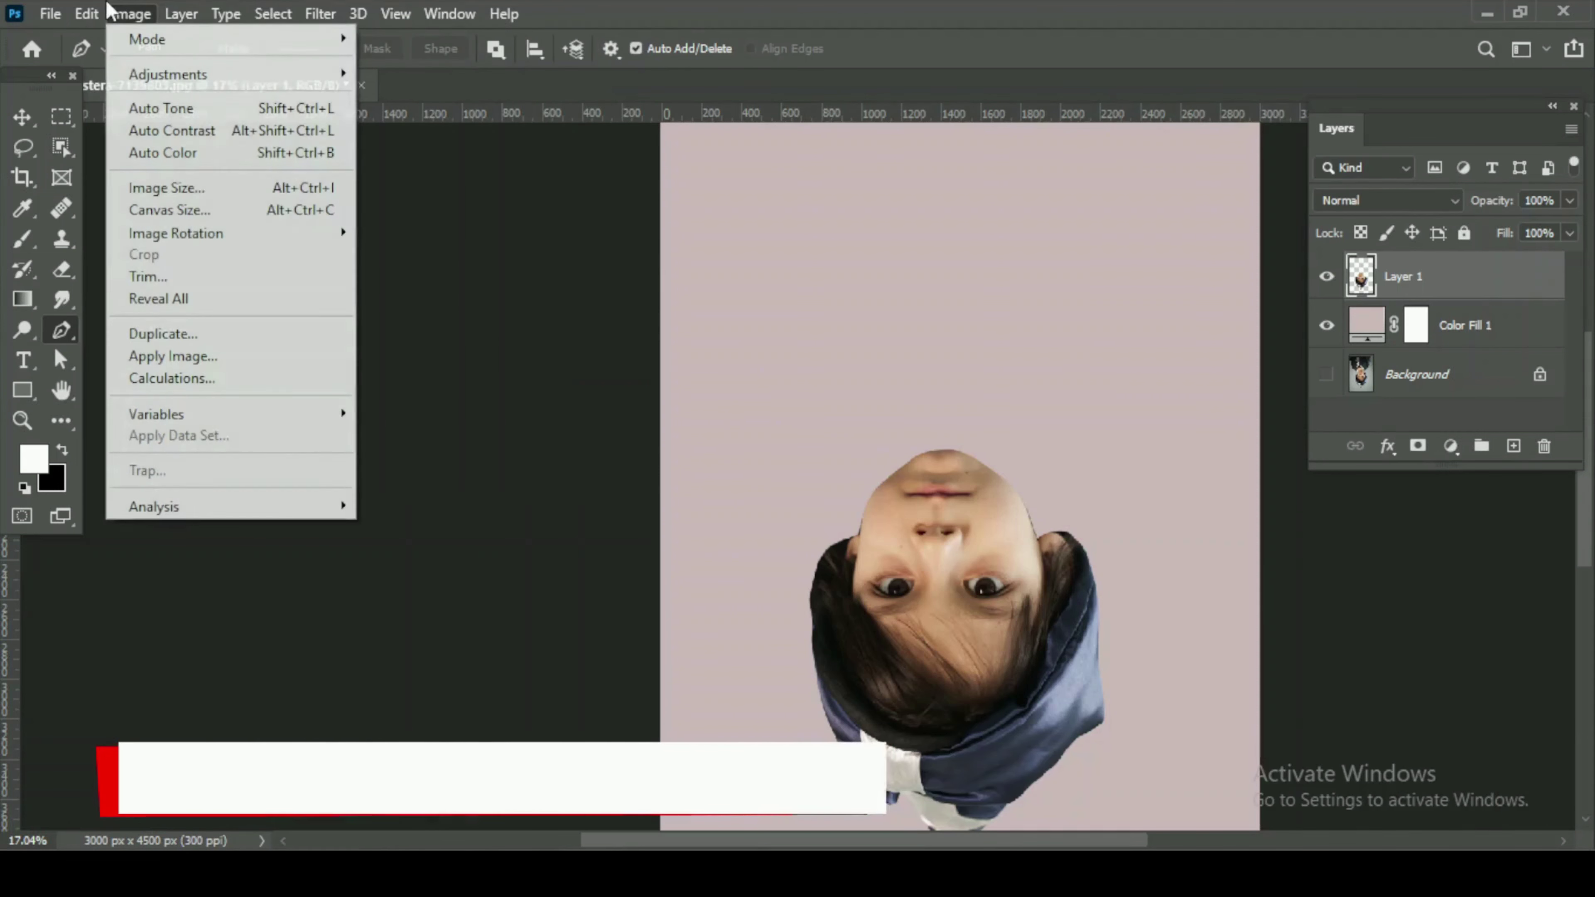
{"action": "mouse_move", "coordinate": [176, 233]}
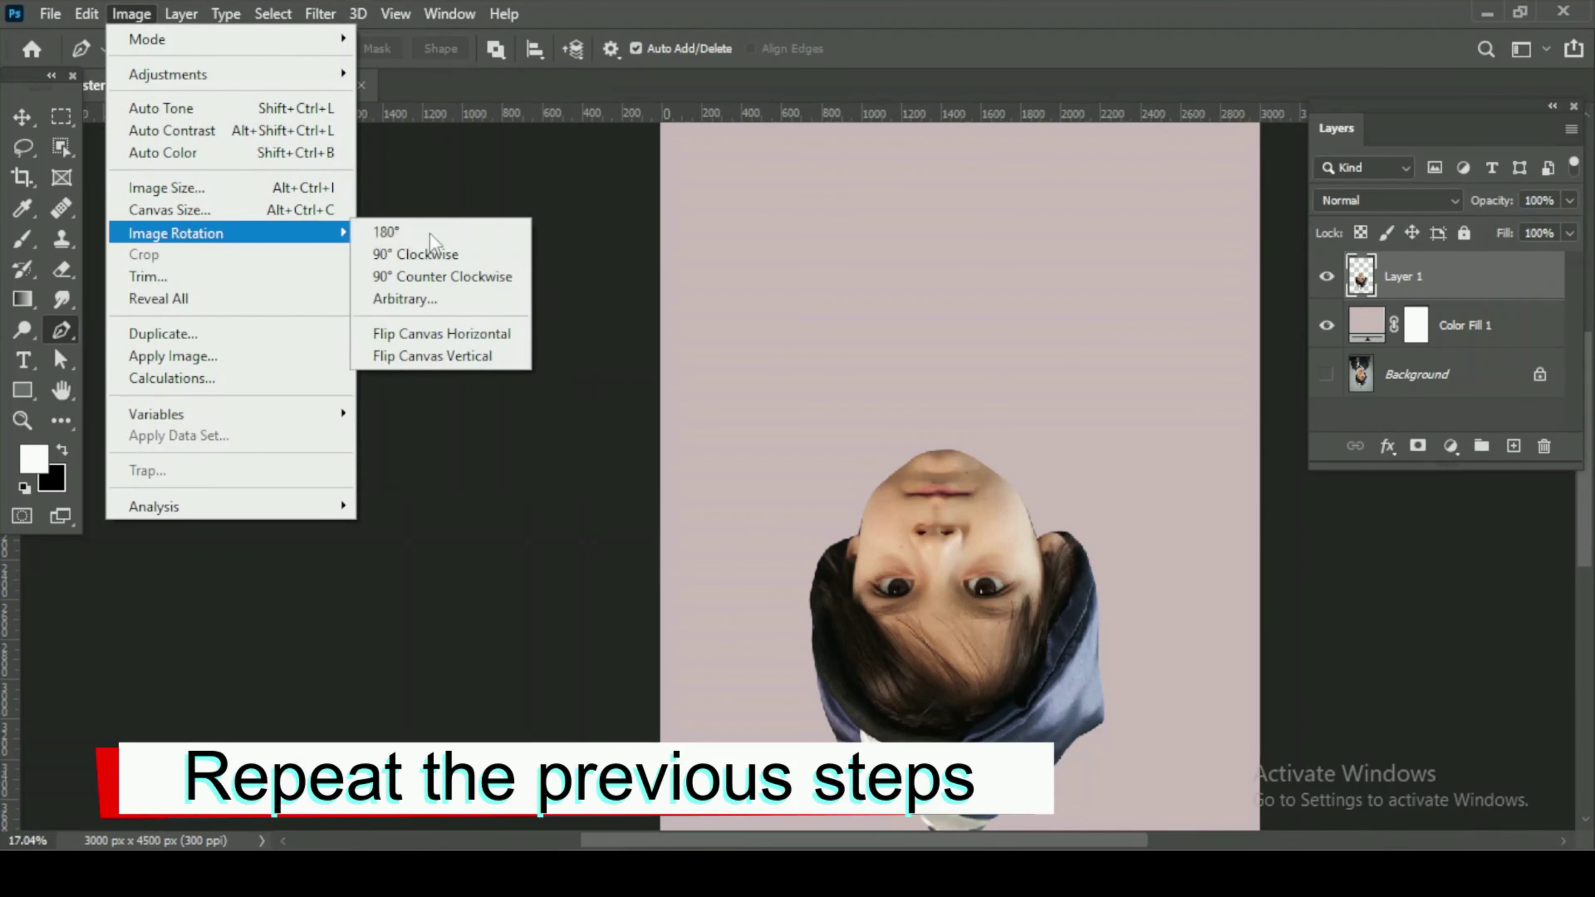
{"action": "left_click", "coordinate": [438, 231]}
{"action": "left_click", "coordinate": [326, 13]}
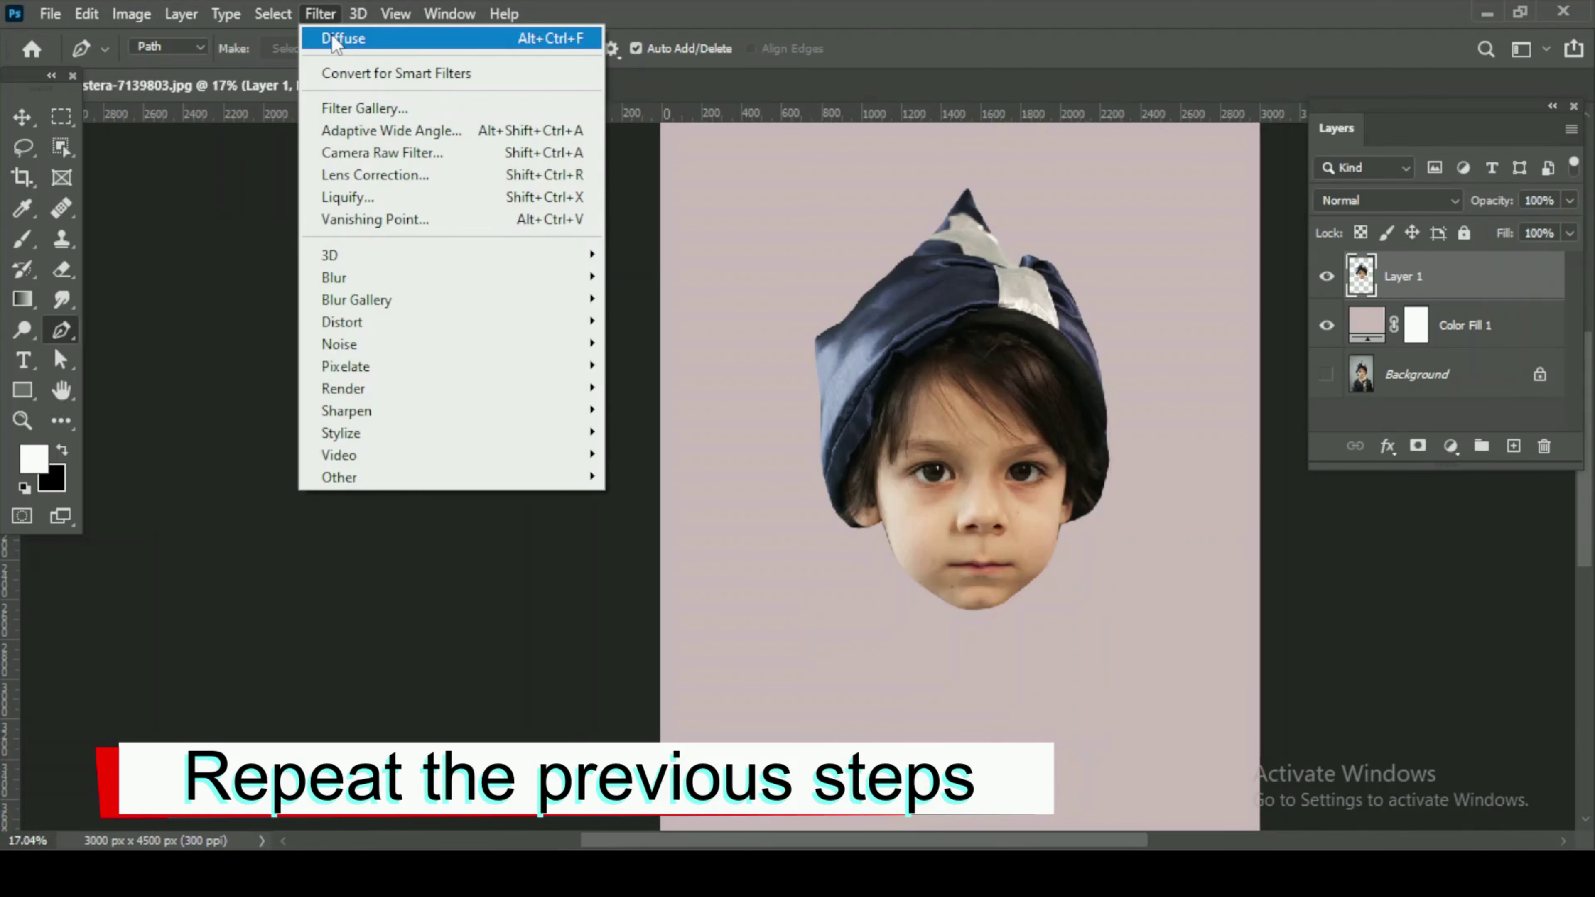
{"action": "left_click", "coordinate": [334, 41]}
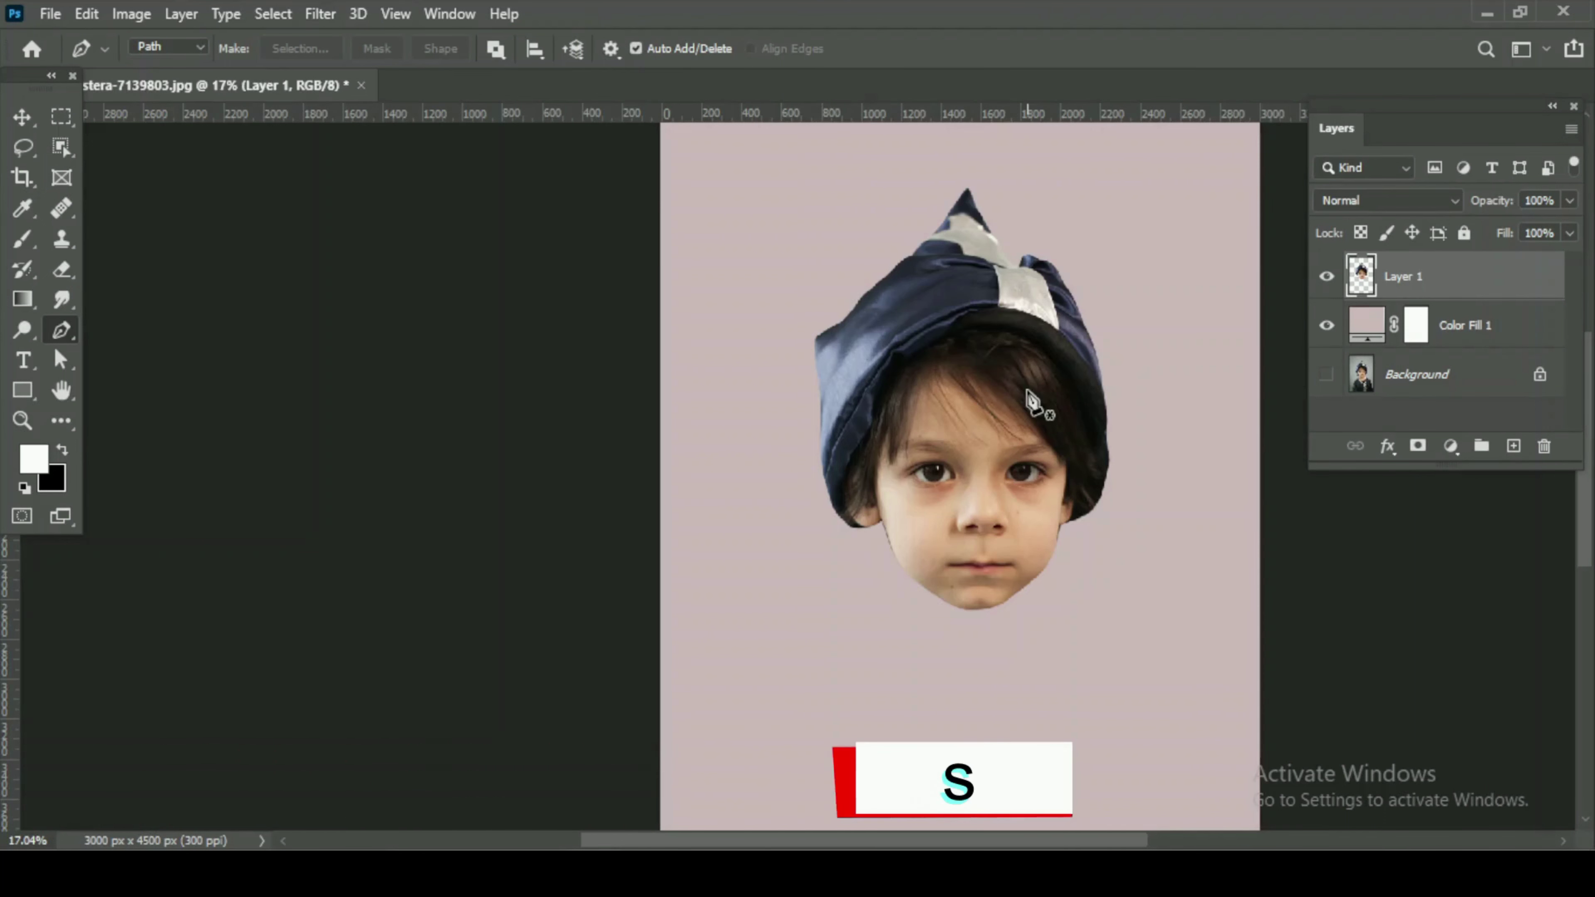
Apply a Surface Blur to the head on Layer 1 with radius 20 pixels and threshold 7 levels.
{"action": "scroll", "coordinate": [1001, 520], "scroll_direction": "up", "scroll_amount": 3}
{"action": "scroll", "coordinate": [1001, 520], "scroll_direction": "up", "scroll_amount": 2}
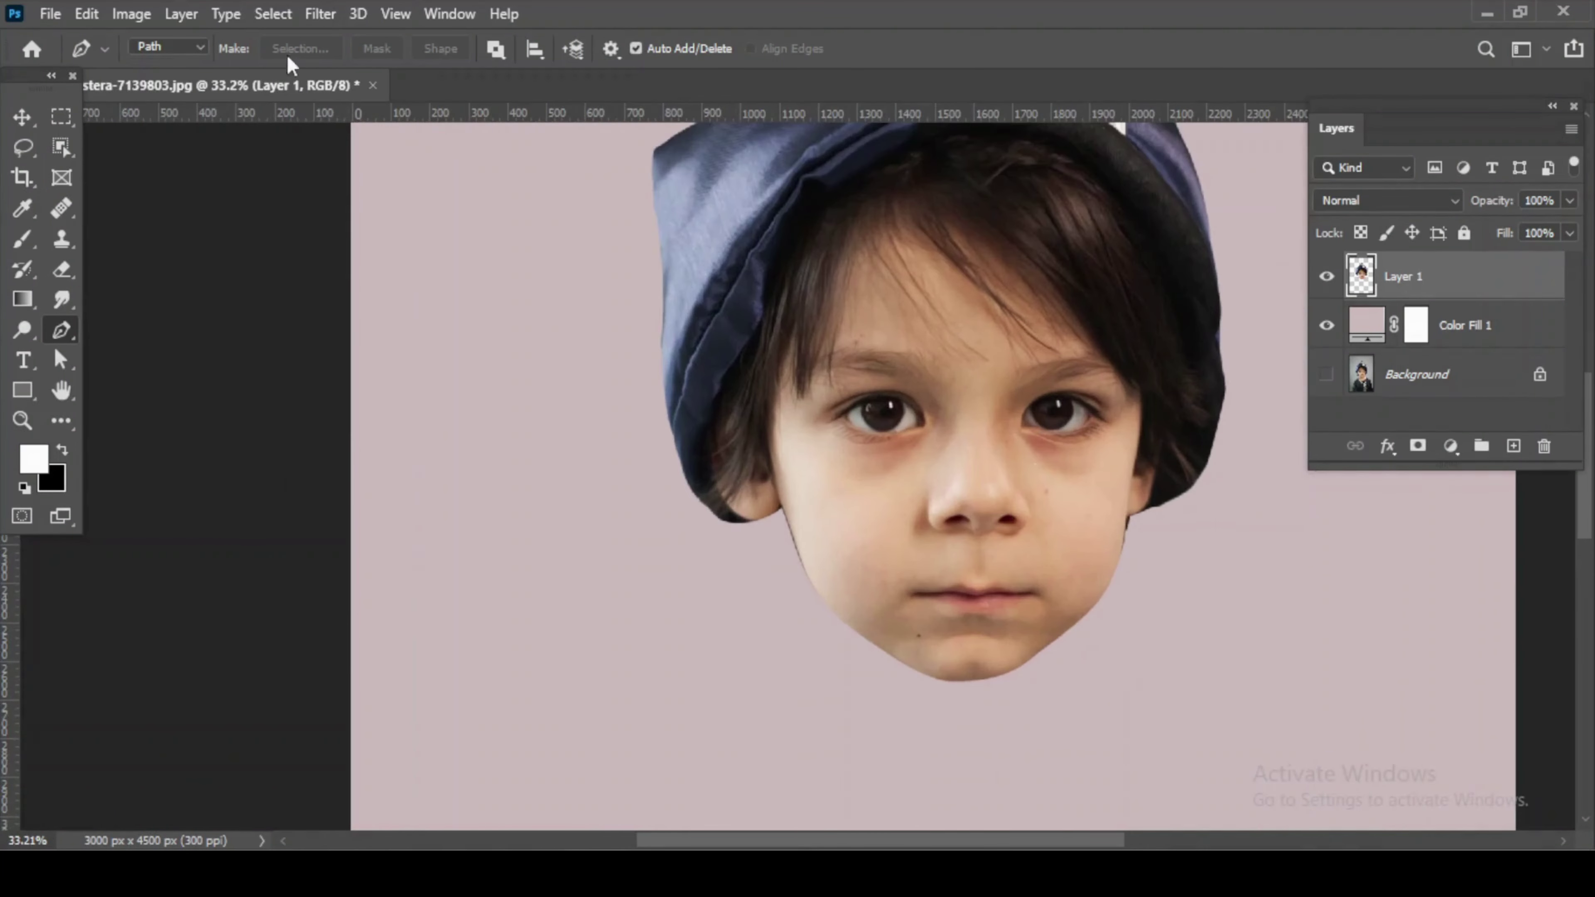
{"action": "scroll", "coordinate": [576, 327], "scroll_direction": "down", "scroll_amount": 1}
{"action": "left_click", "coordinate": [320, 13]}
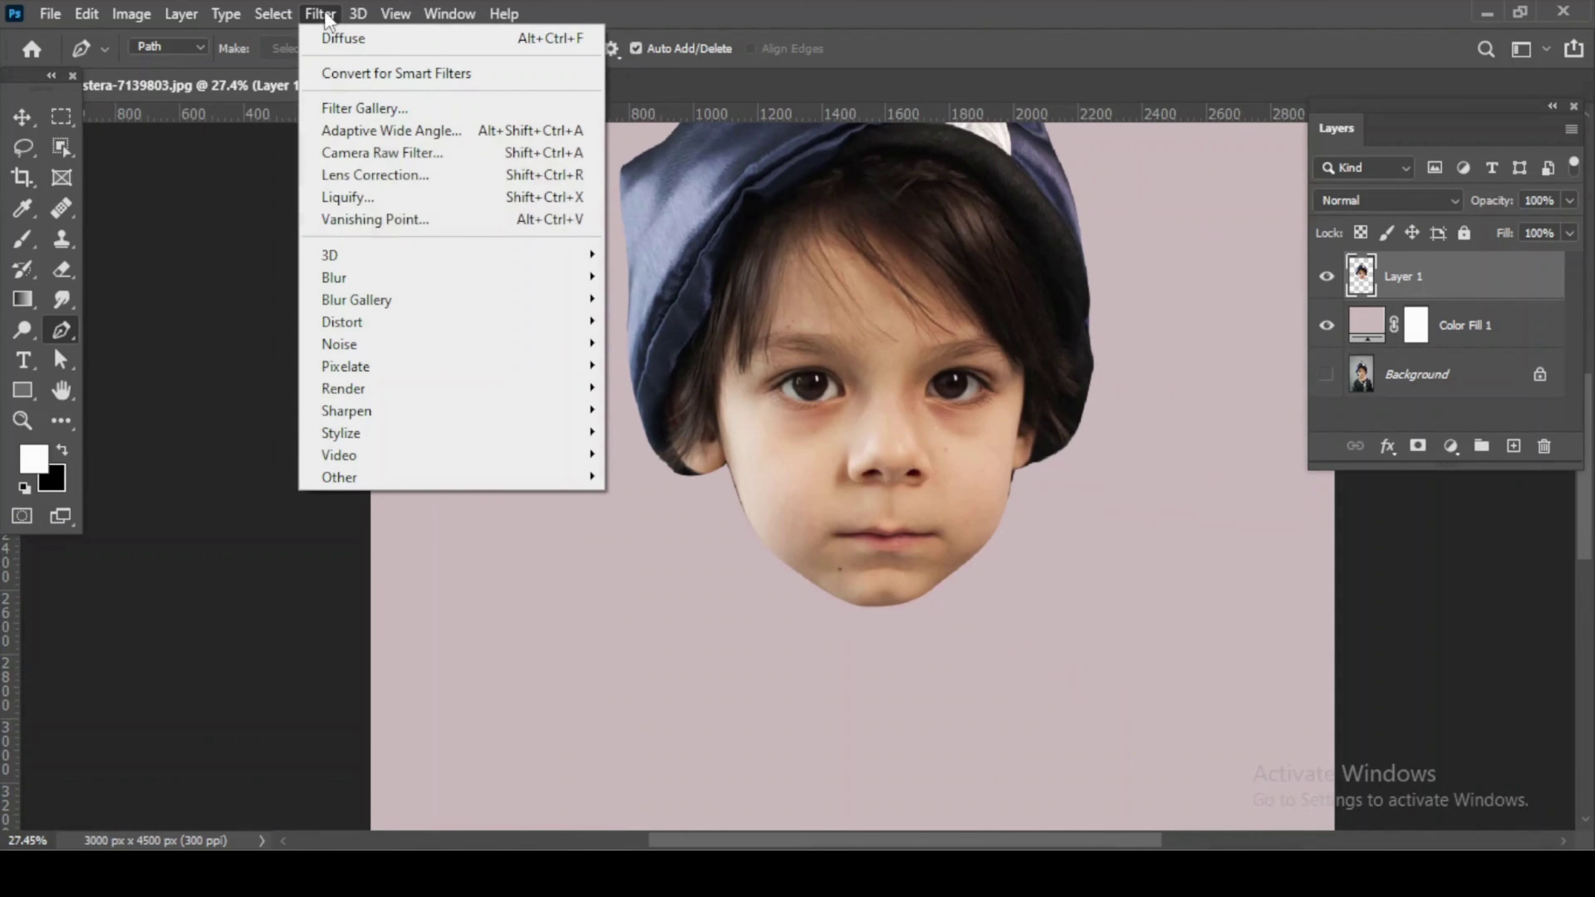
{"action": "mouse_move", "coordinate": [356, 276]}
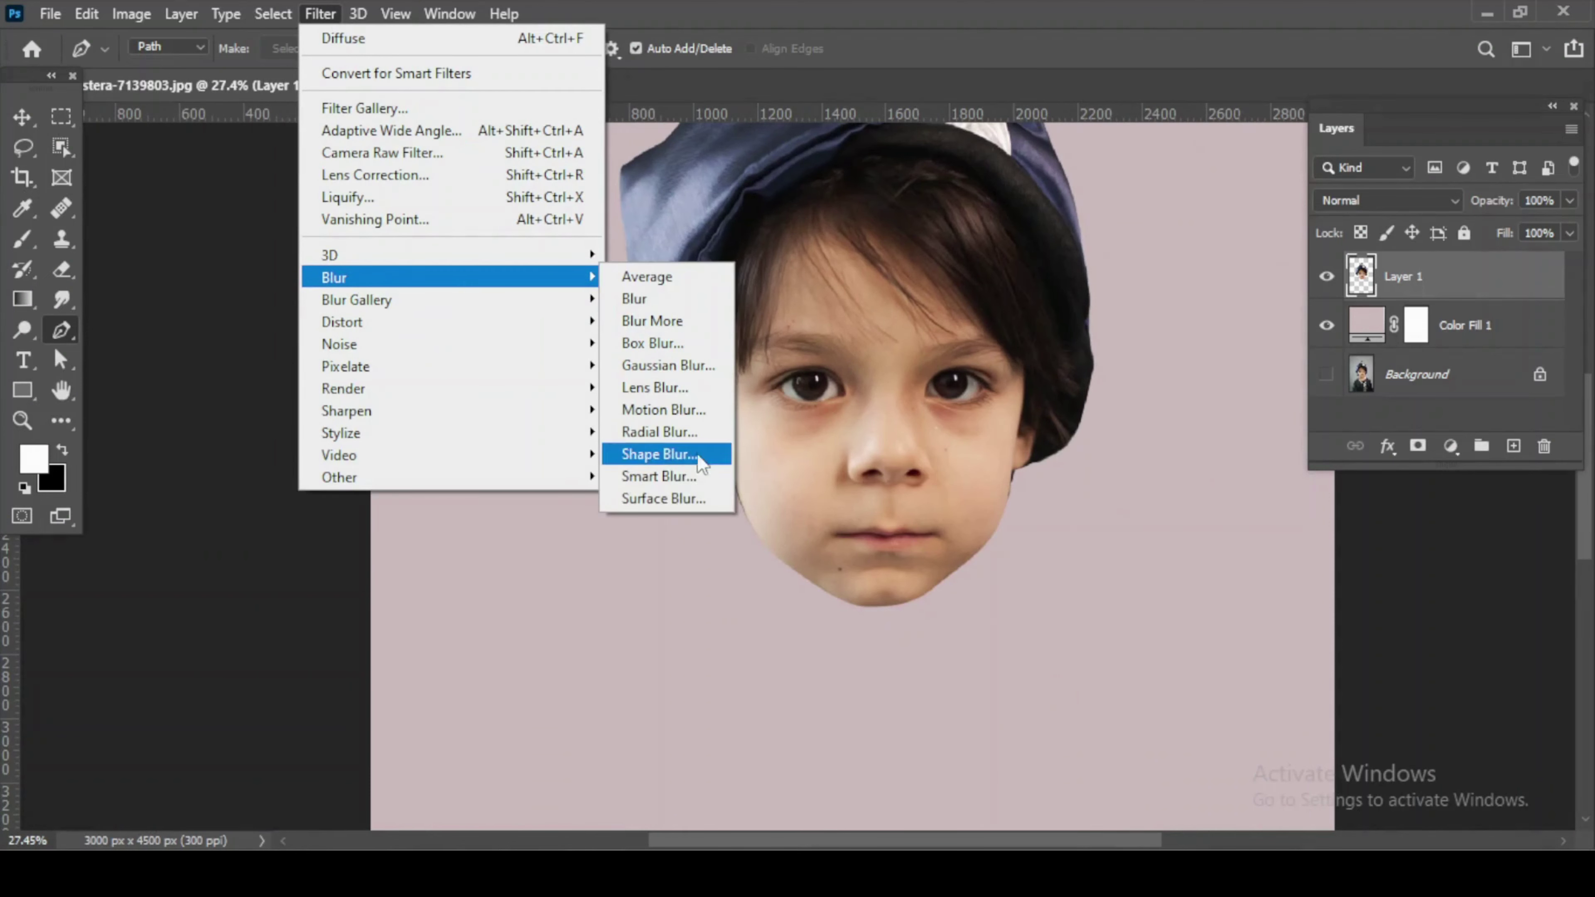
{"action": "left_click", "coordinate": [681, 490]}
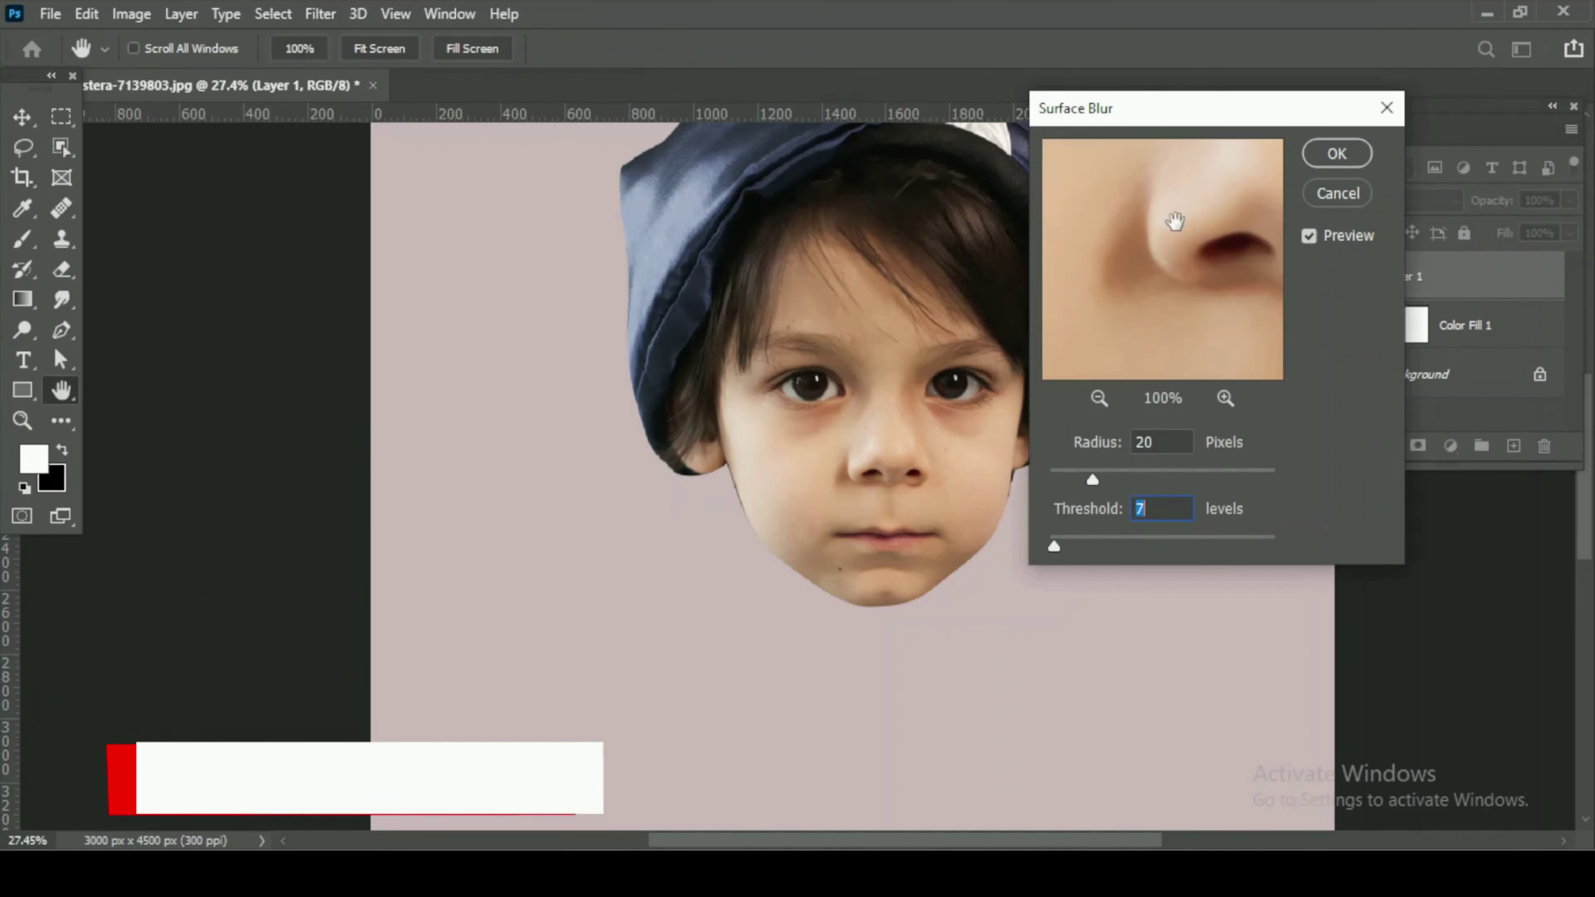
{"action": "left_click_drag", "start_coordinate": [1154, 220], "coordinate": [1205, 174]}
{"action": "left_click", "coordinate": [1334, 154]}
{"action": "key", "text": "p"}
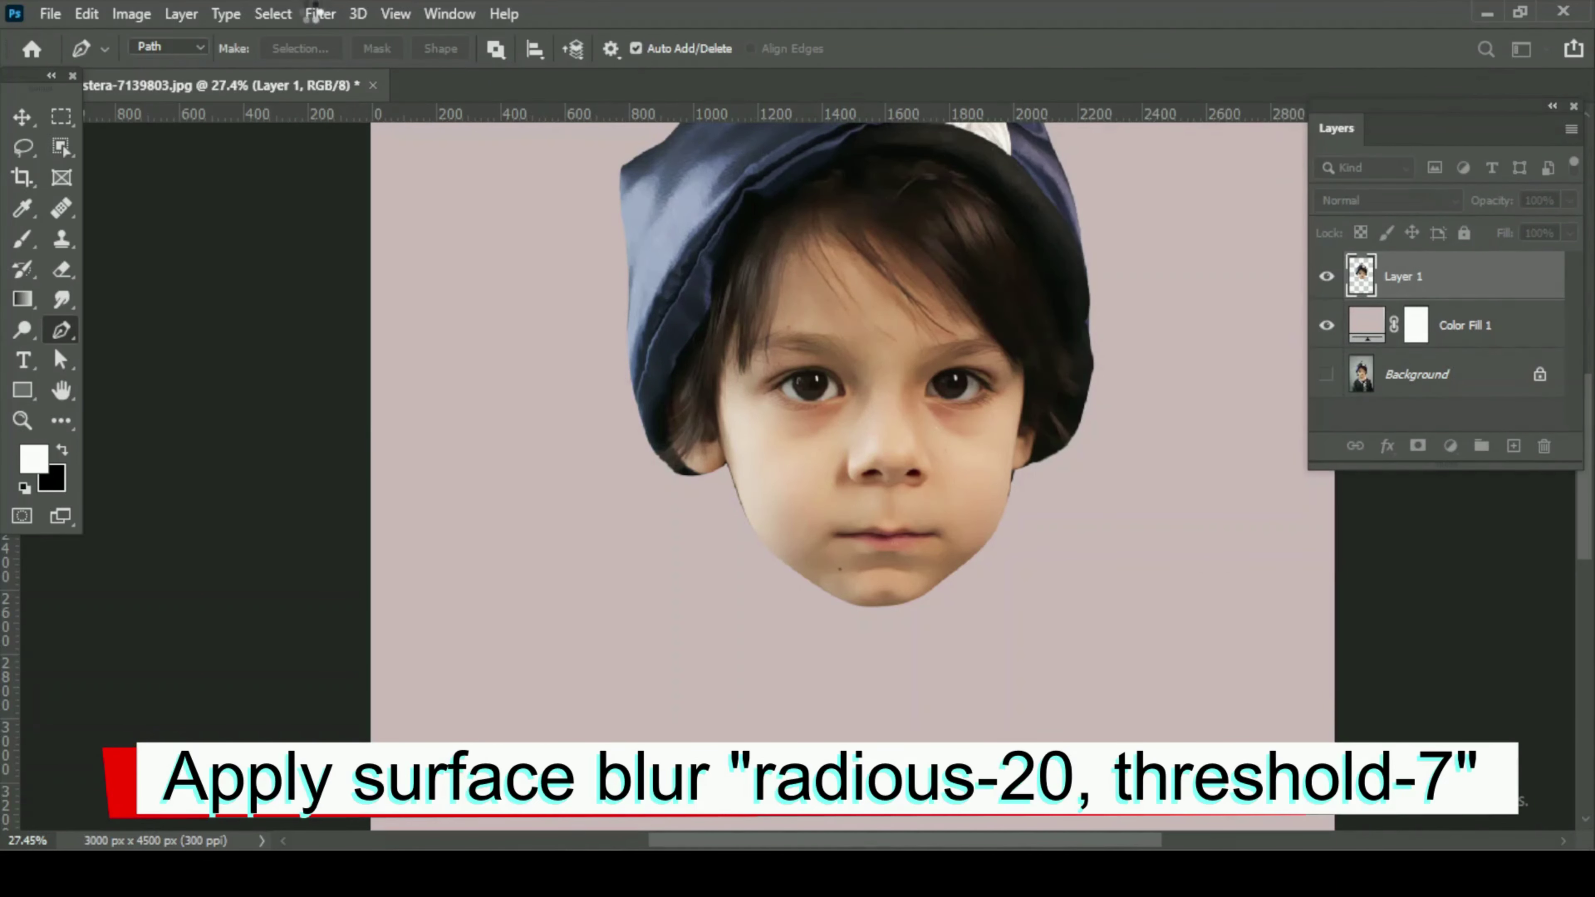
Apply Smart Sharpen to the head layer with amount 200%, radius 1.0 px and 50% noise reduction.
{"action": "left_click", "coordinate": [316, 13]}
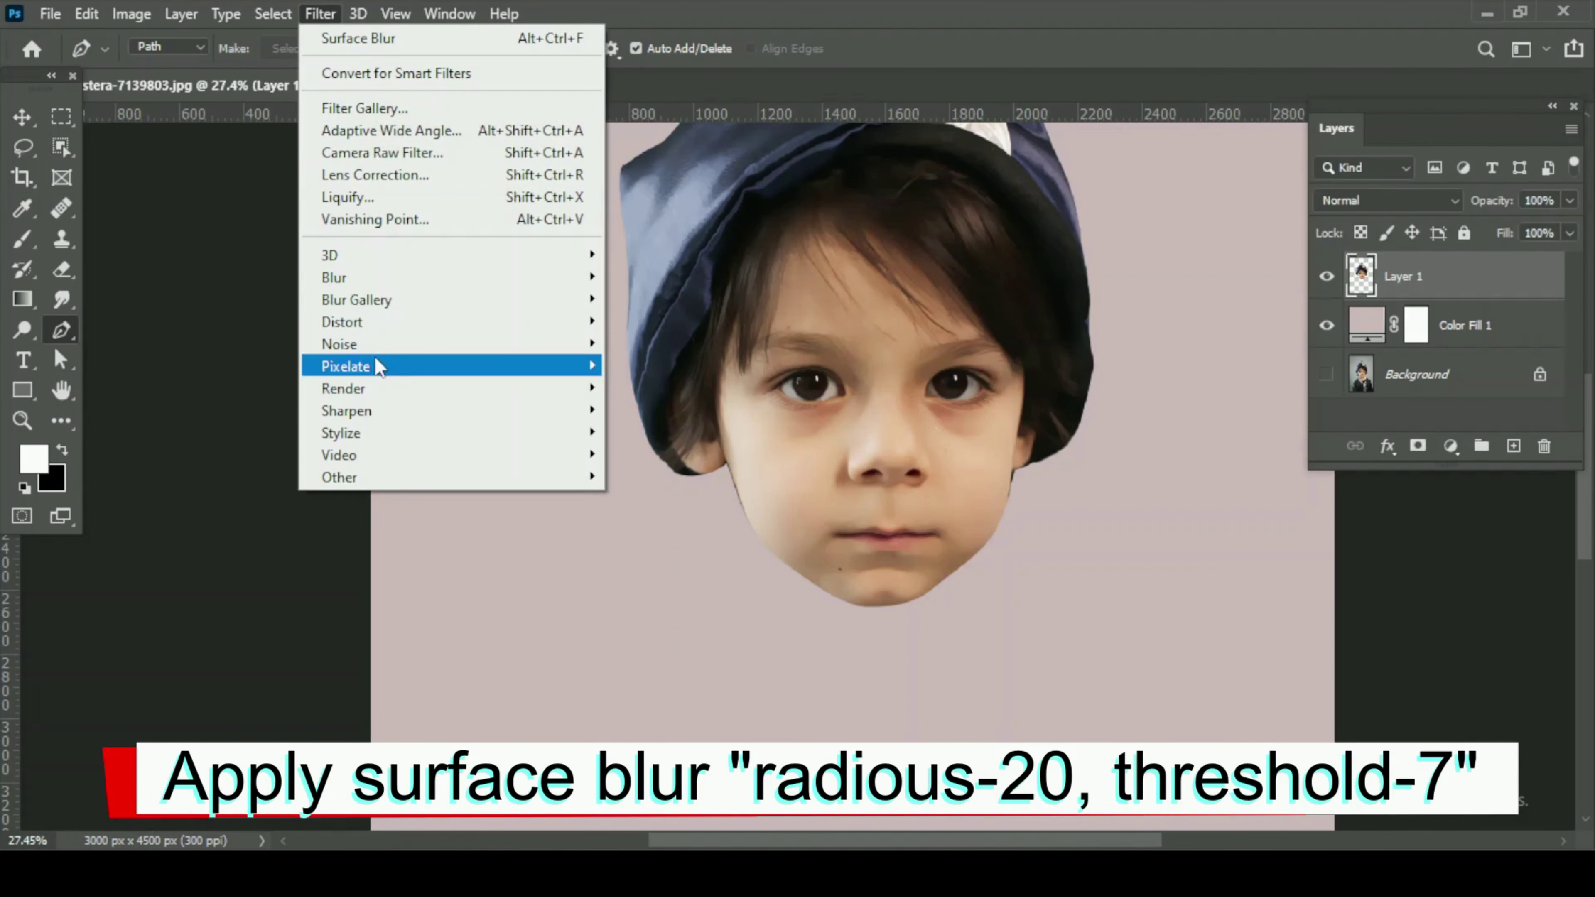
{"action": "mouse_move", "coordinate": [381, 412]}
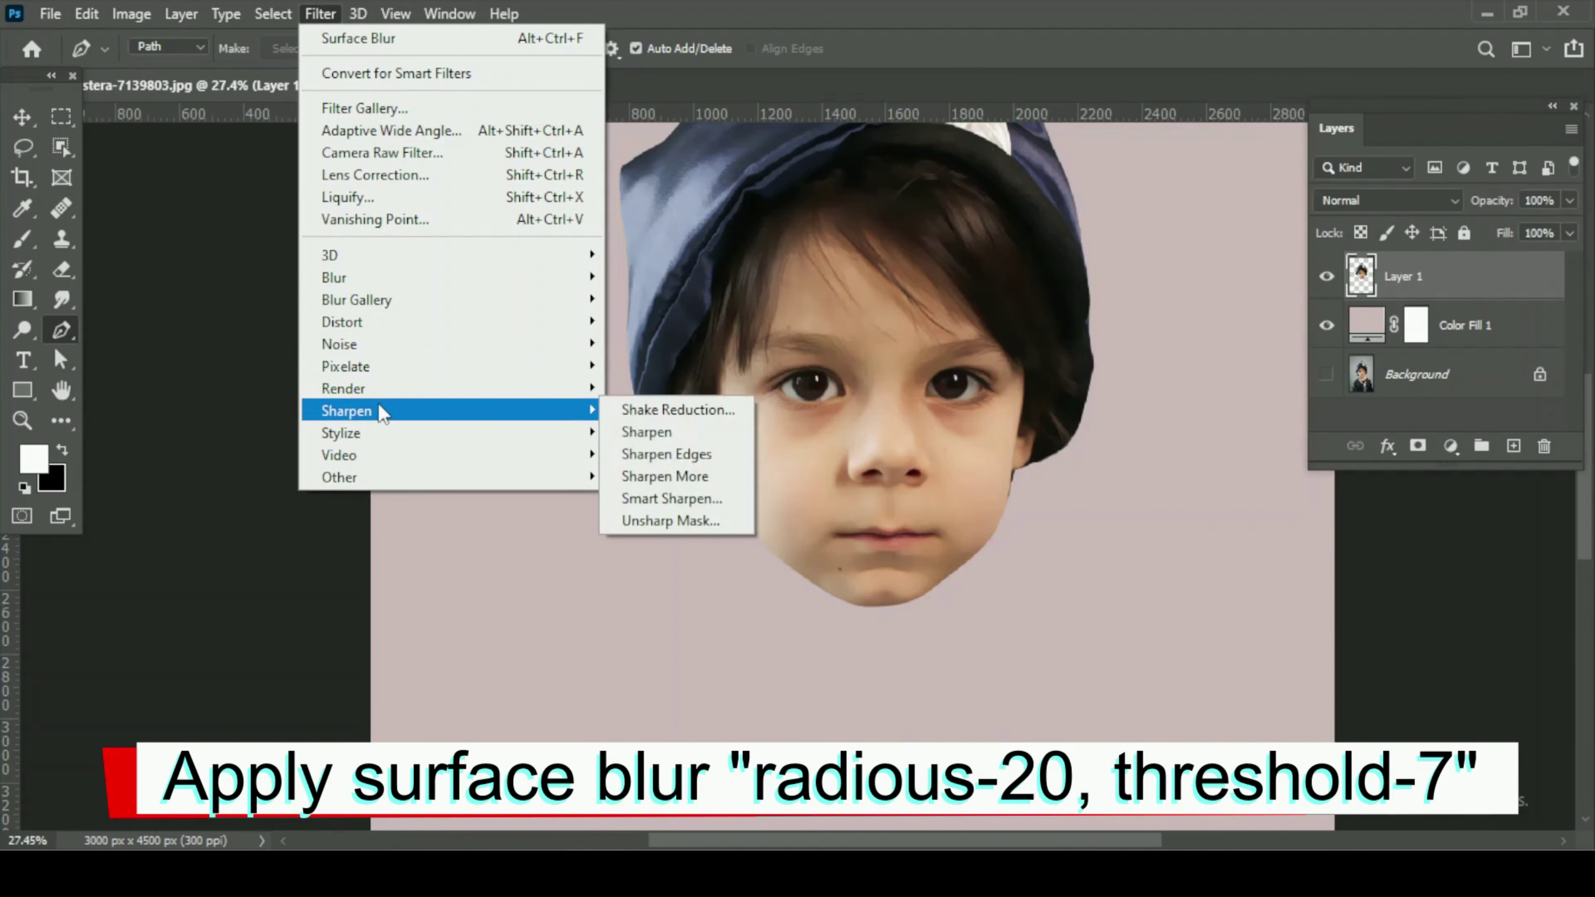
{"action": "left_click", "coordinate": [654, 499]}
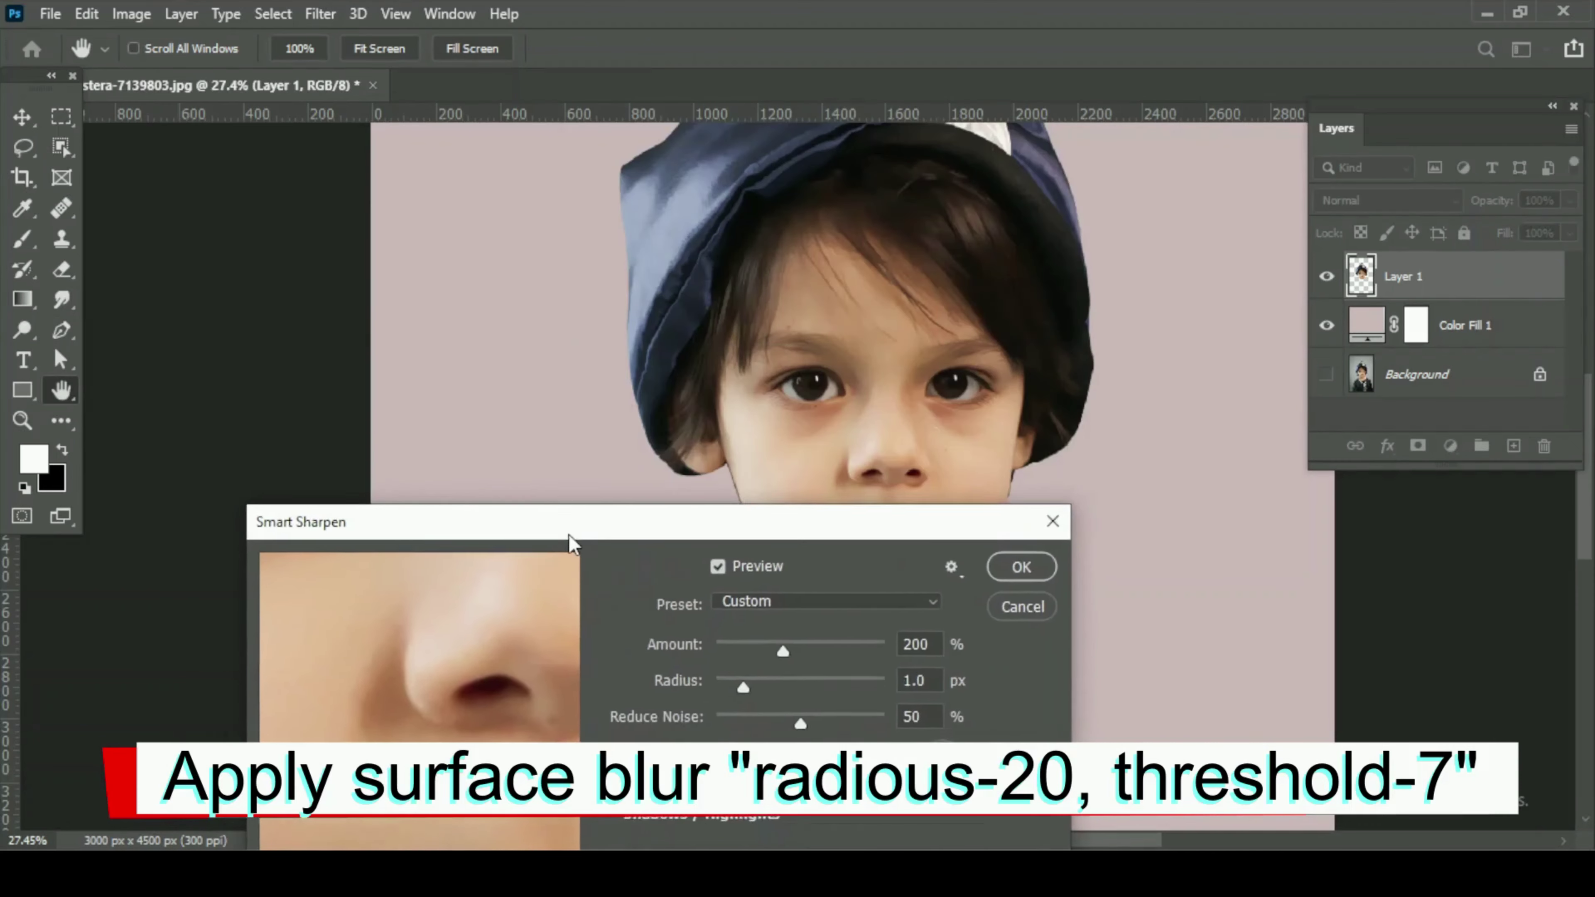
{"action": "left_click_drag", "start_coordinate": [481, 479], "coordinate": [687, 400]}
{"action": "left_click", "coordinate": [1137, 425]}
{"action": "key", "text": "p"}
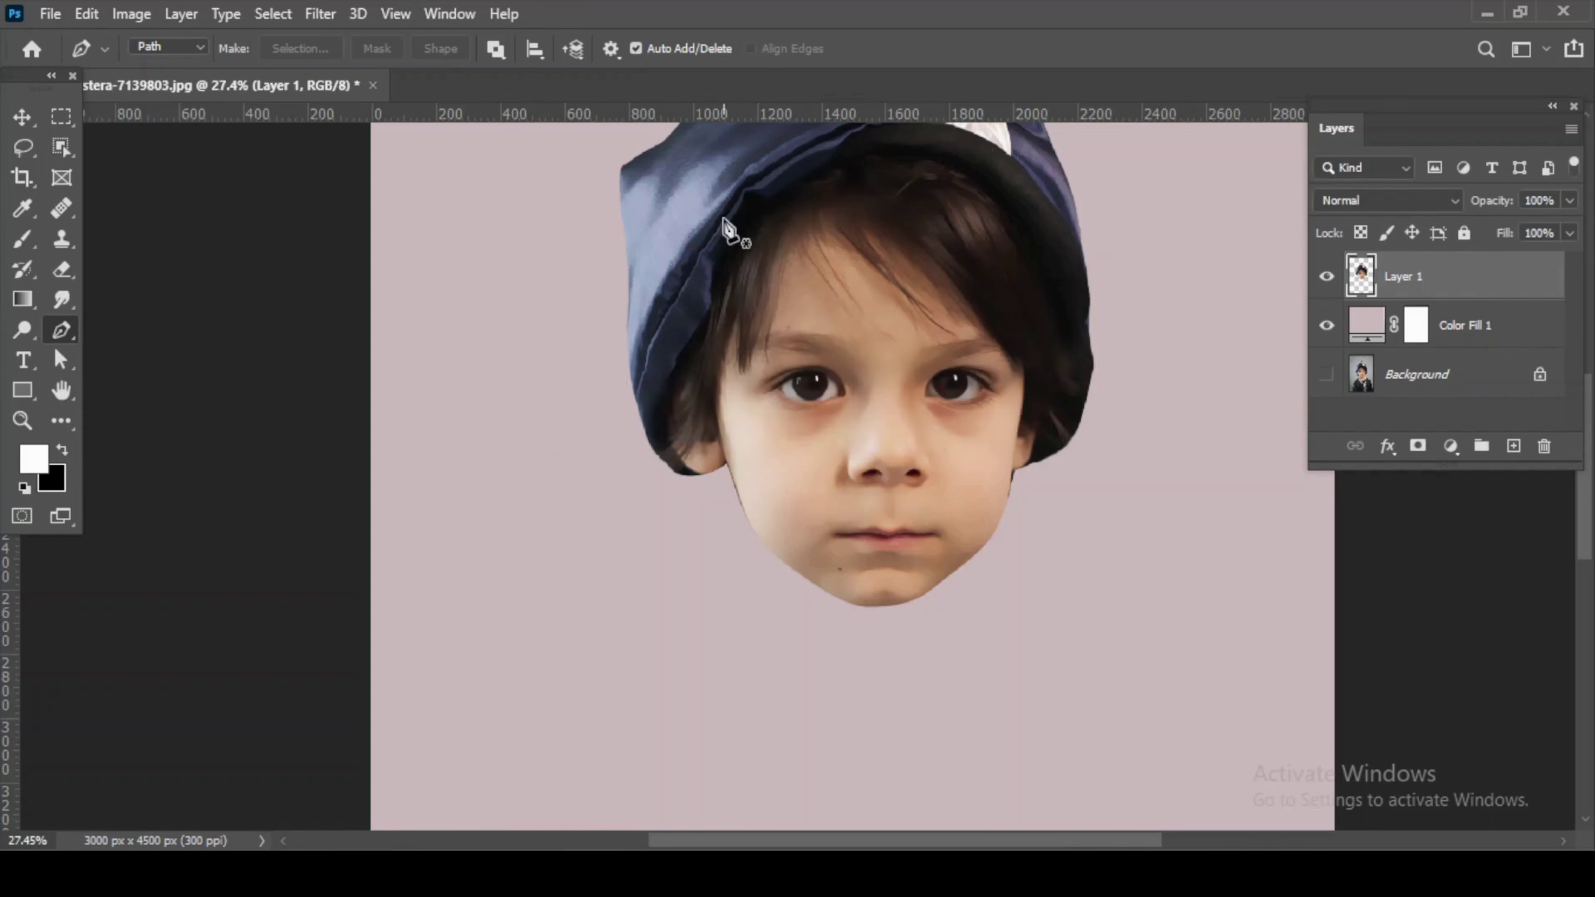
Apply an Unsharp Mask to the head layer with amount 30%, radius 50 pixels and threshold 1 level.
{"action": "left_click", "coordinate": [313, 7]}
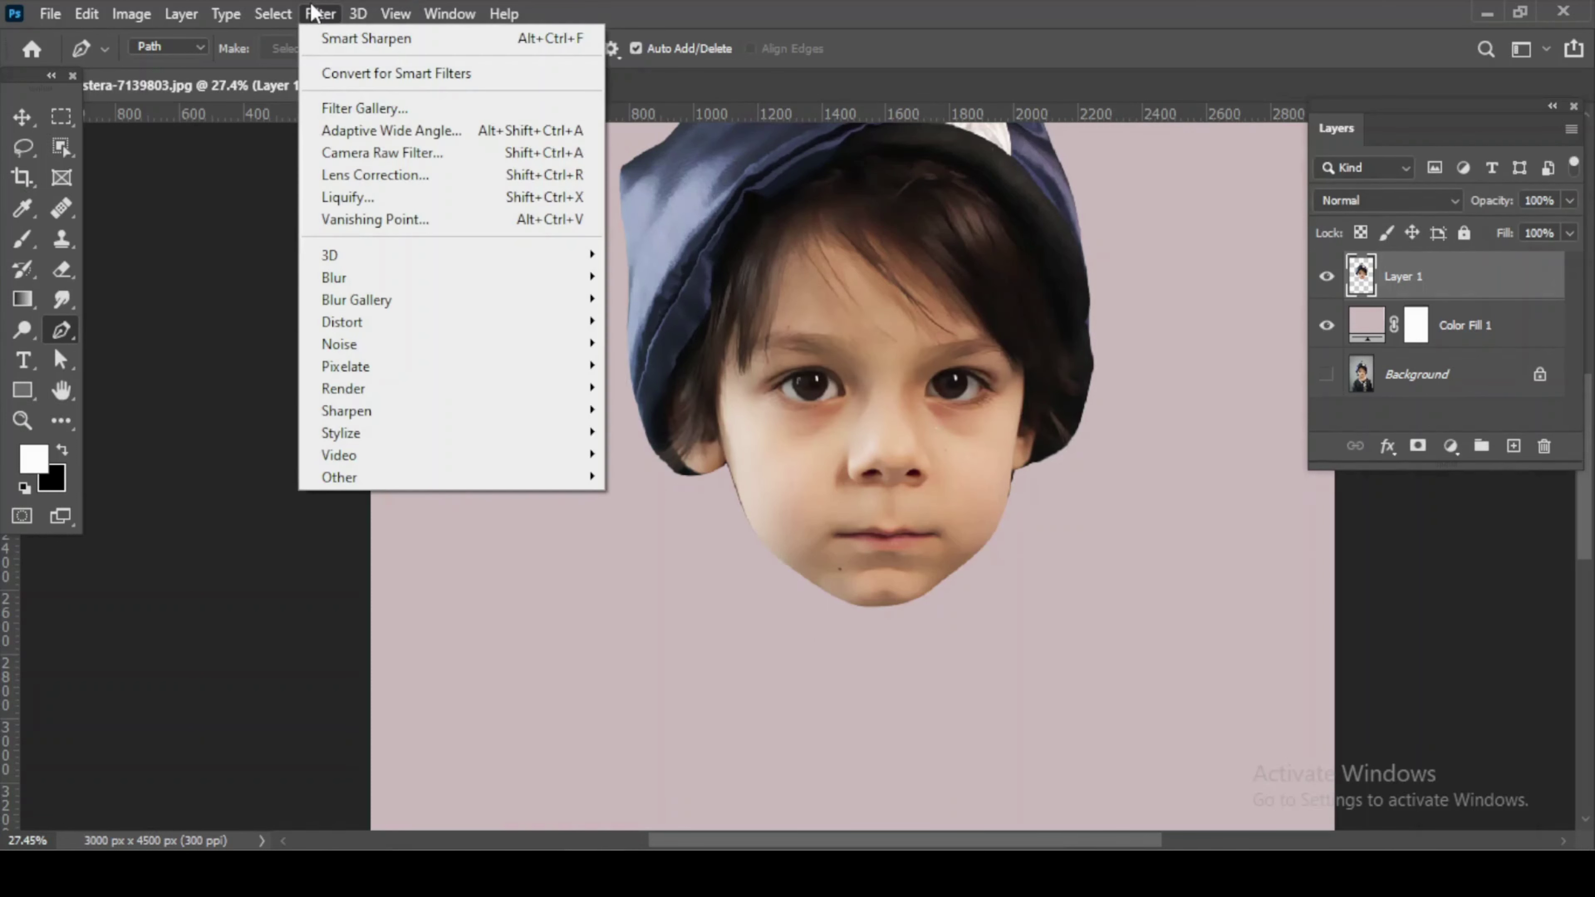
{"action": "left_click", "coordinate": [710, 5]}
{"action": "scroll", "coordinate": [904, 133], "scroll_direction": "down", "scroll_amount": 1}
{"action": "scroll", "coordinate": [904, 134], "scroll_direction": "down", "scroll_amount": 5}
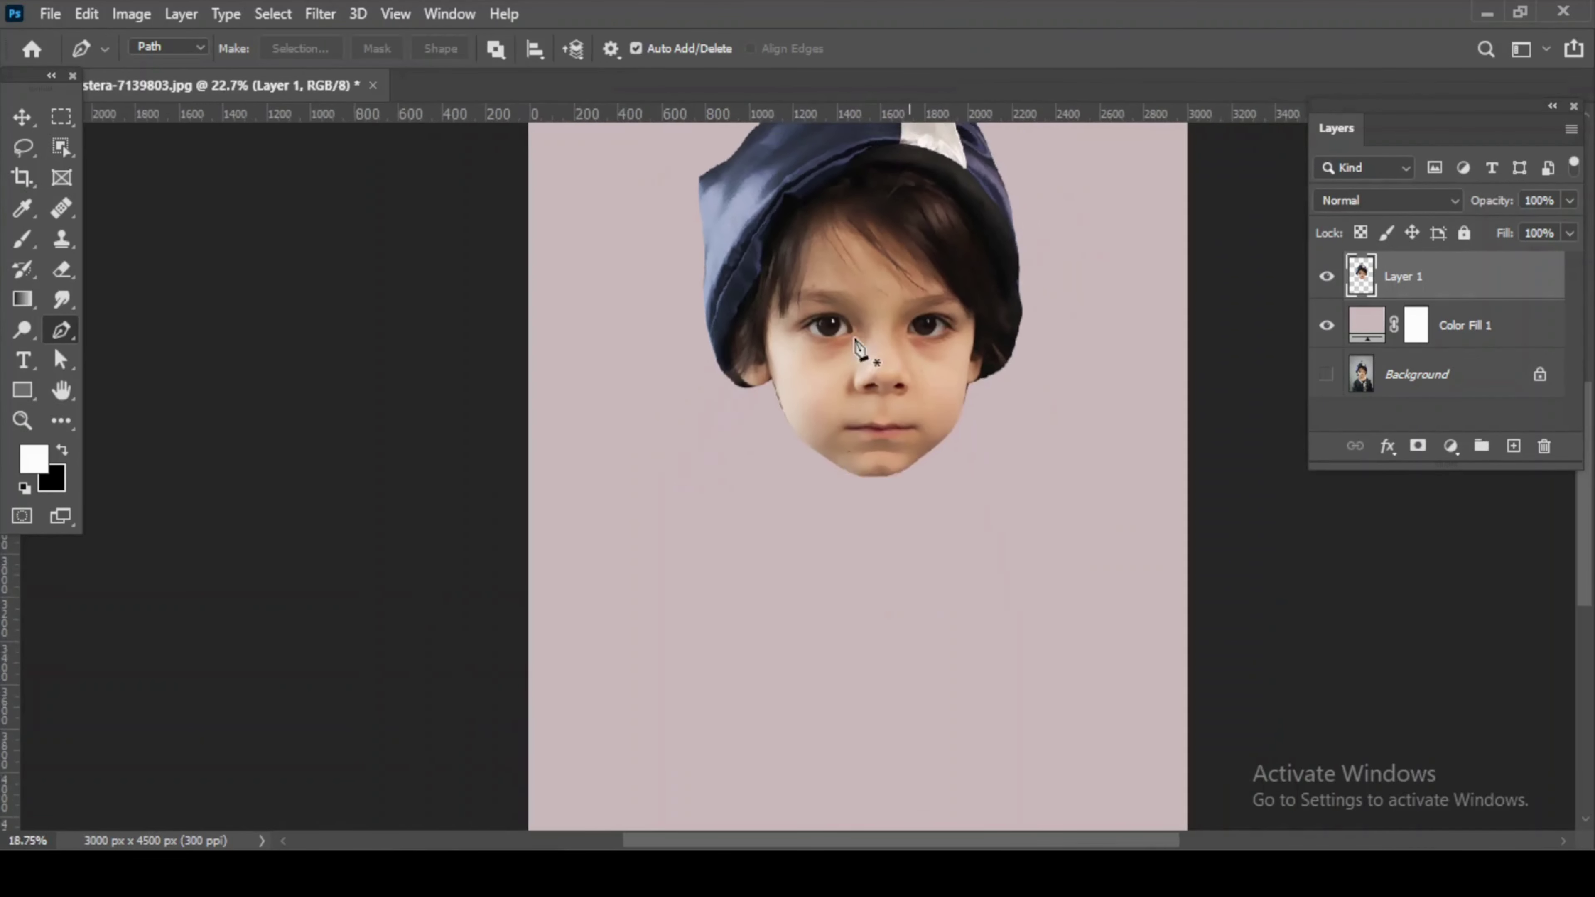
{"action": "left_click_drag", "start_coordinate": [879, 340], "coordinate": [798, 414]}
{"action": "left_click", "coordinate": [320, 14]}
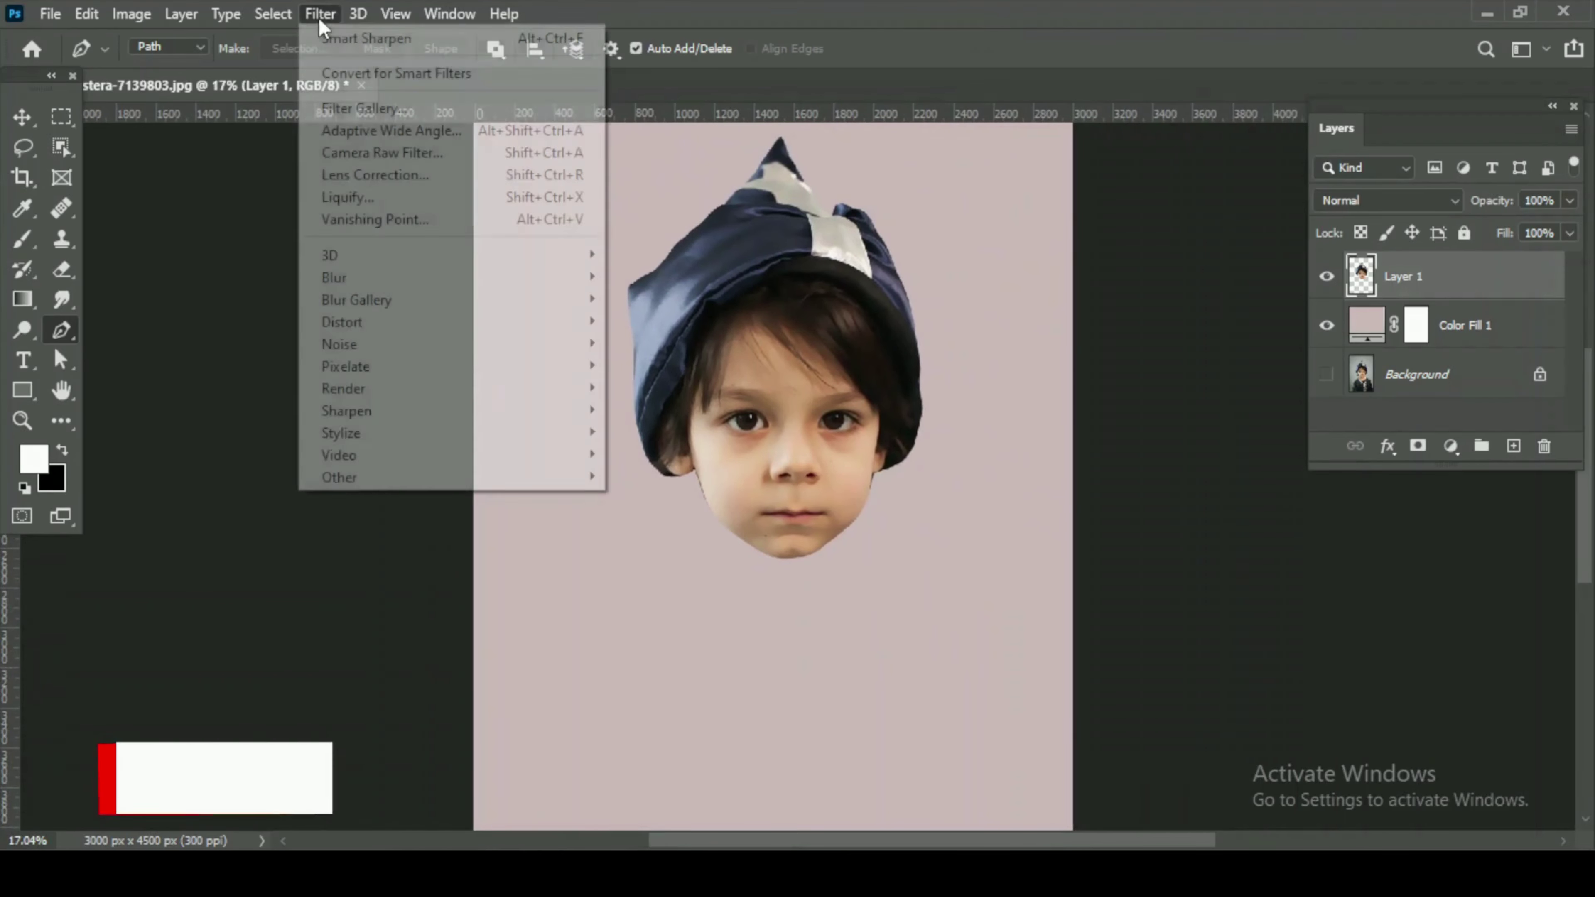
{"action": "mouse_move", "coordinate": [359, 408]}
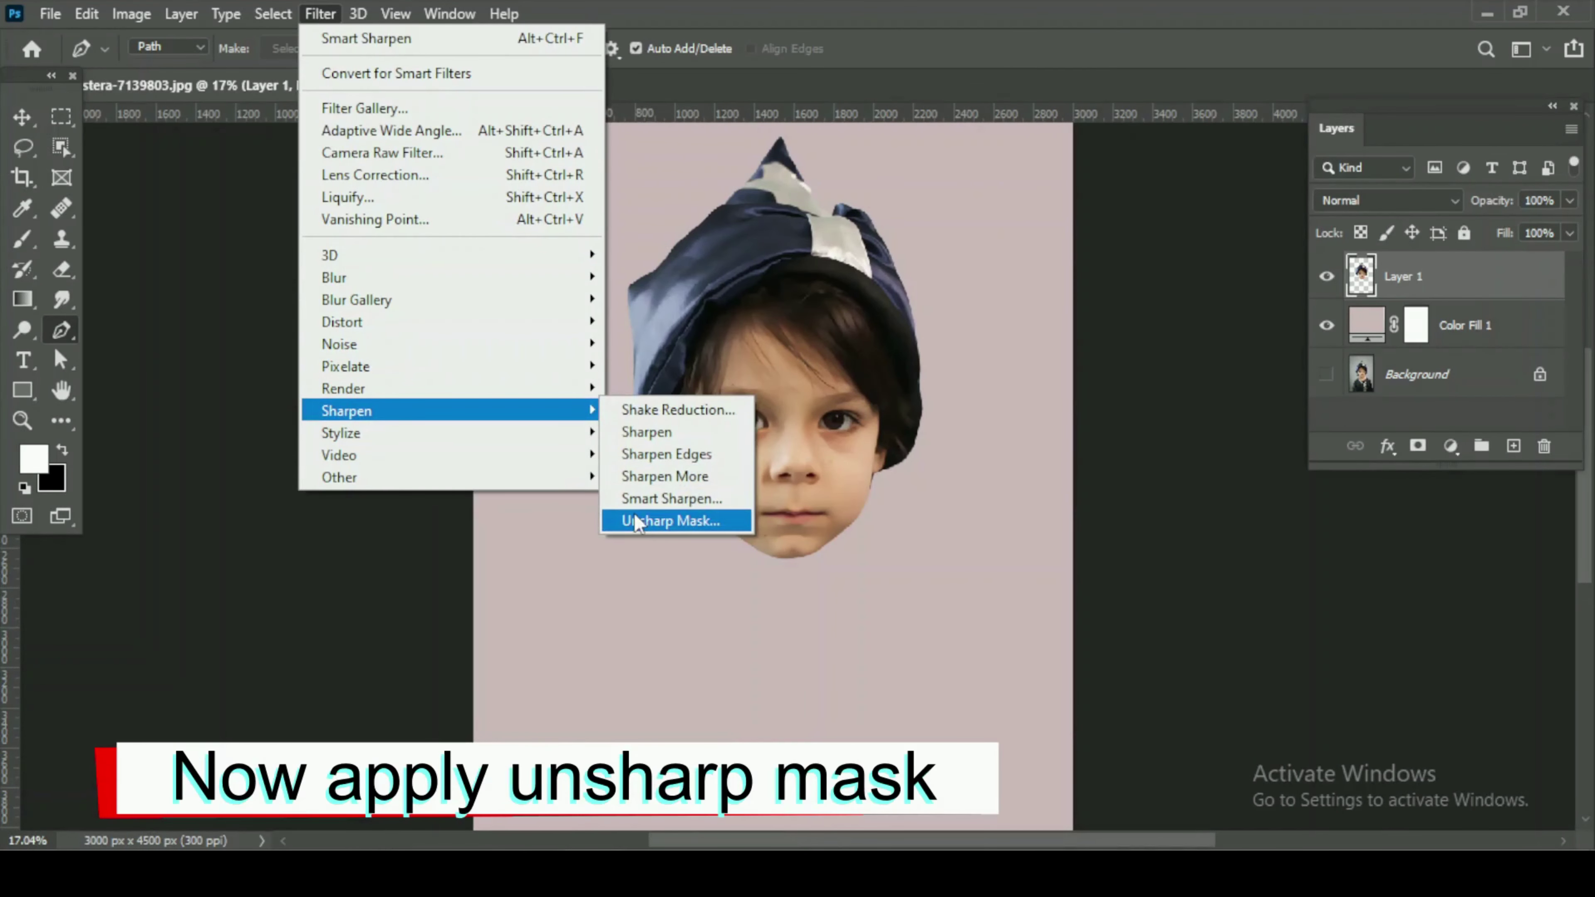
{"action": "left_click", "coordinate": [647, 521]}
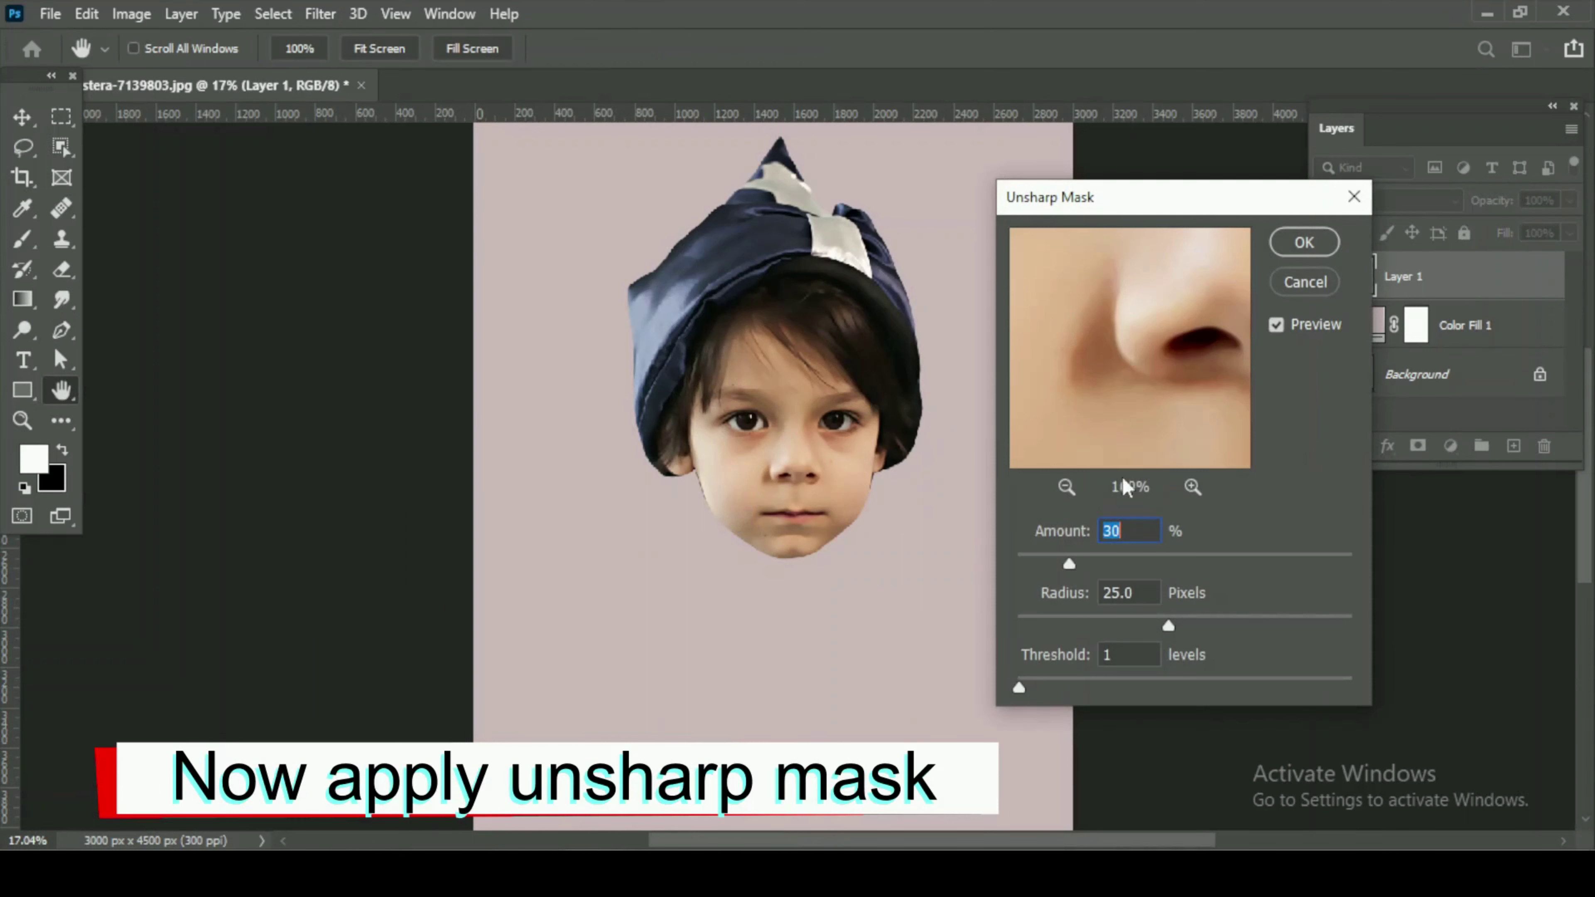
{"action": "left_click_drag", "start_coordinate": [1114, 377], "coordinate": [1204, 410]}
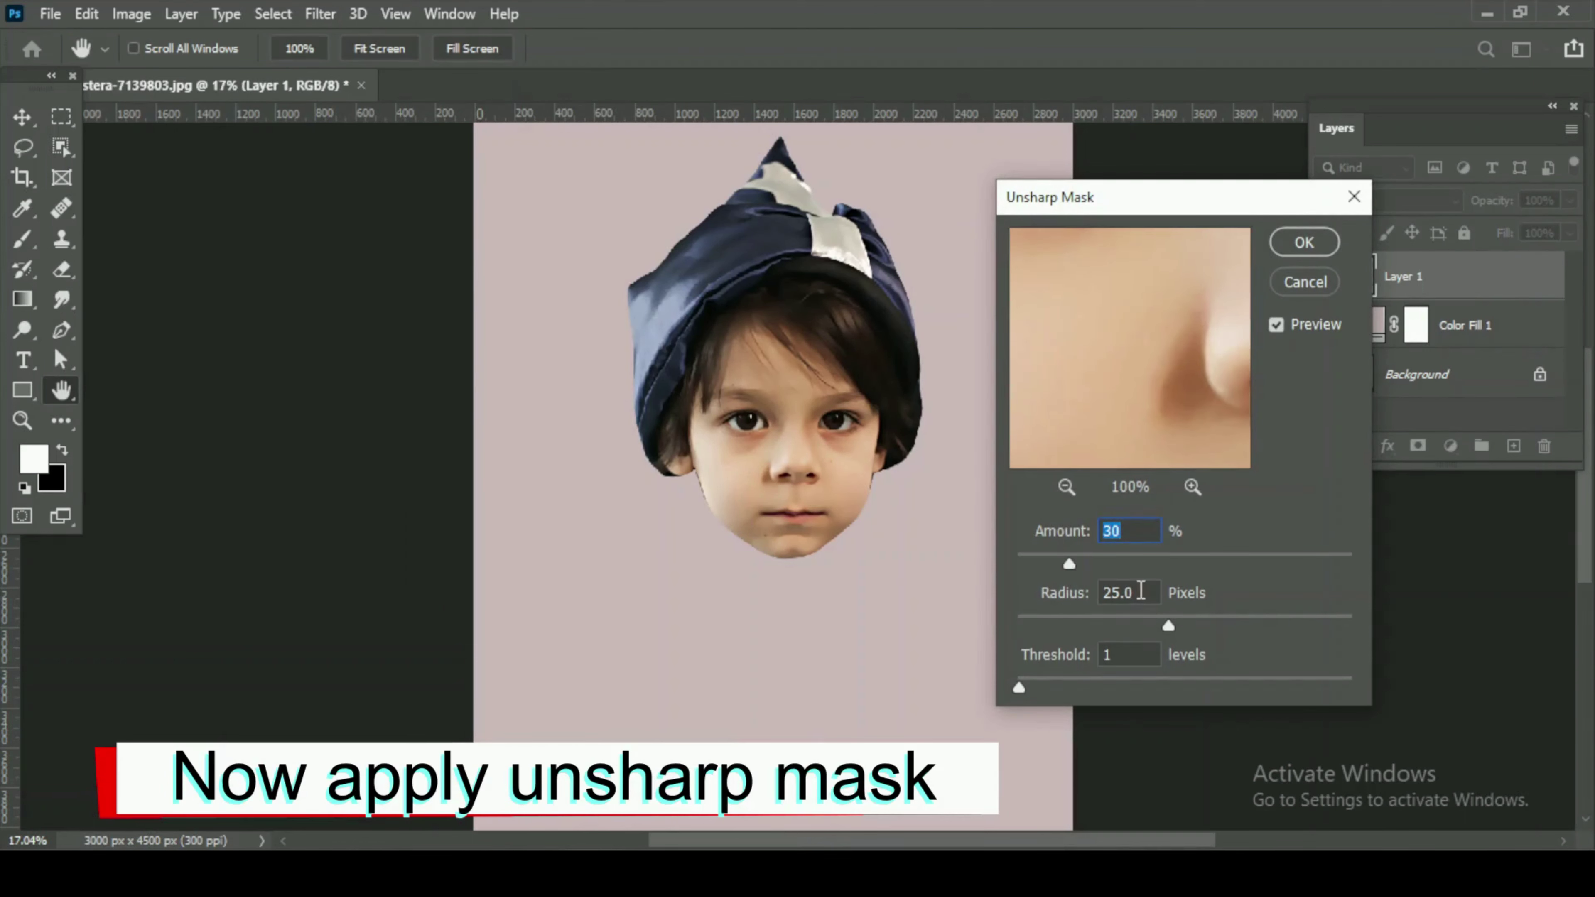
{"action": "type", "text": "50"}
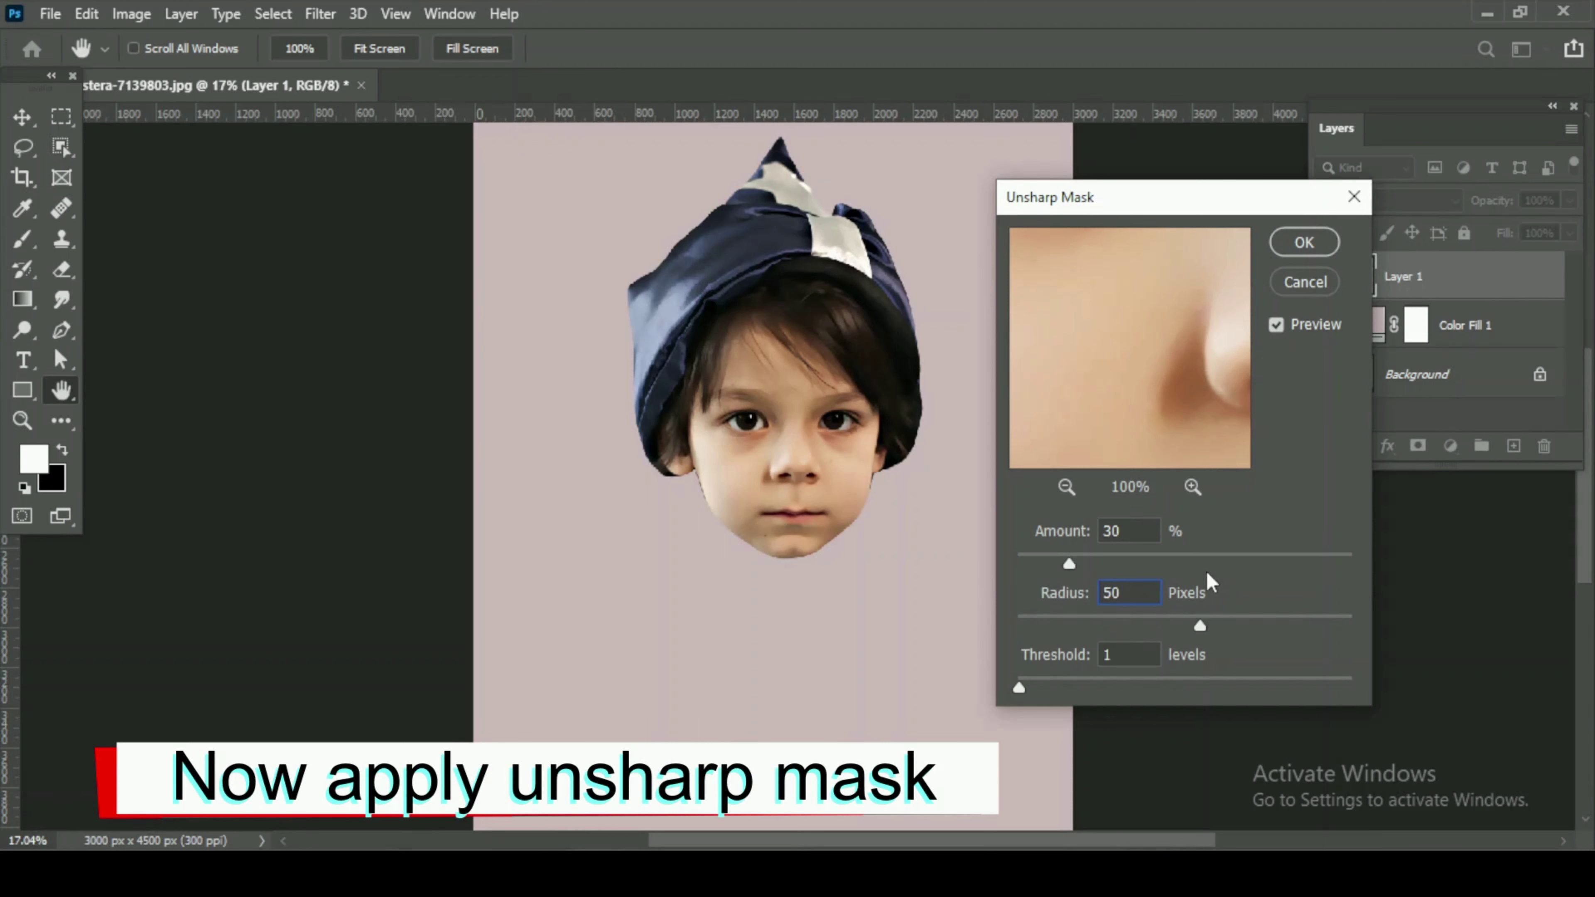
{"action": "left_click", "coordinate": [1305, 245]}
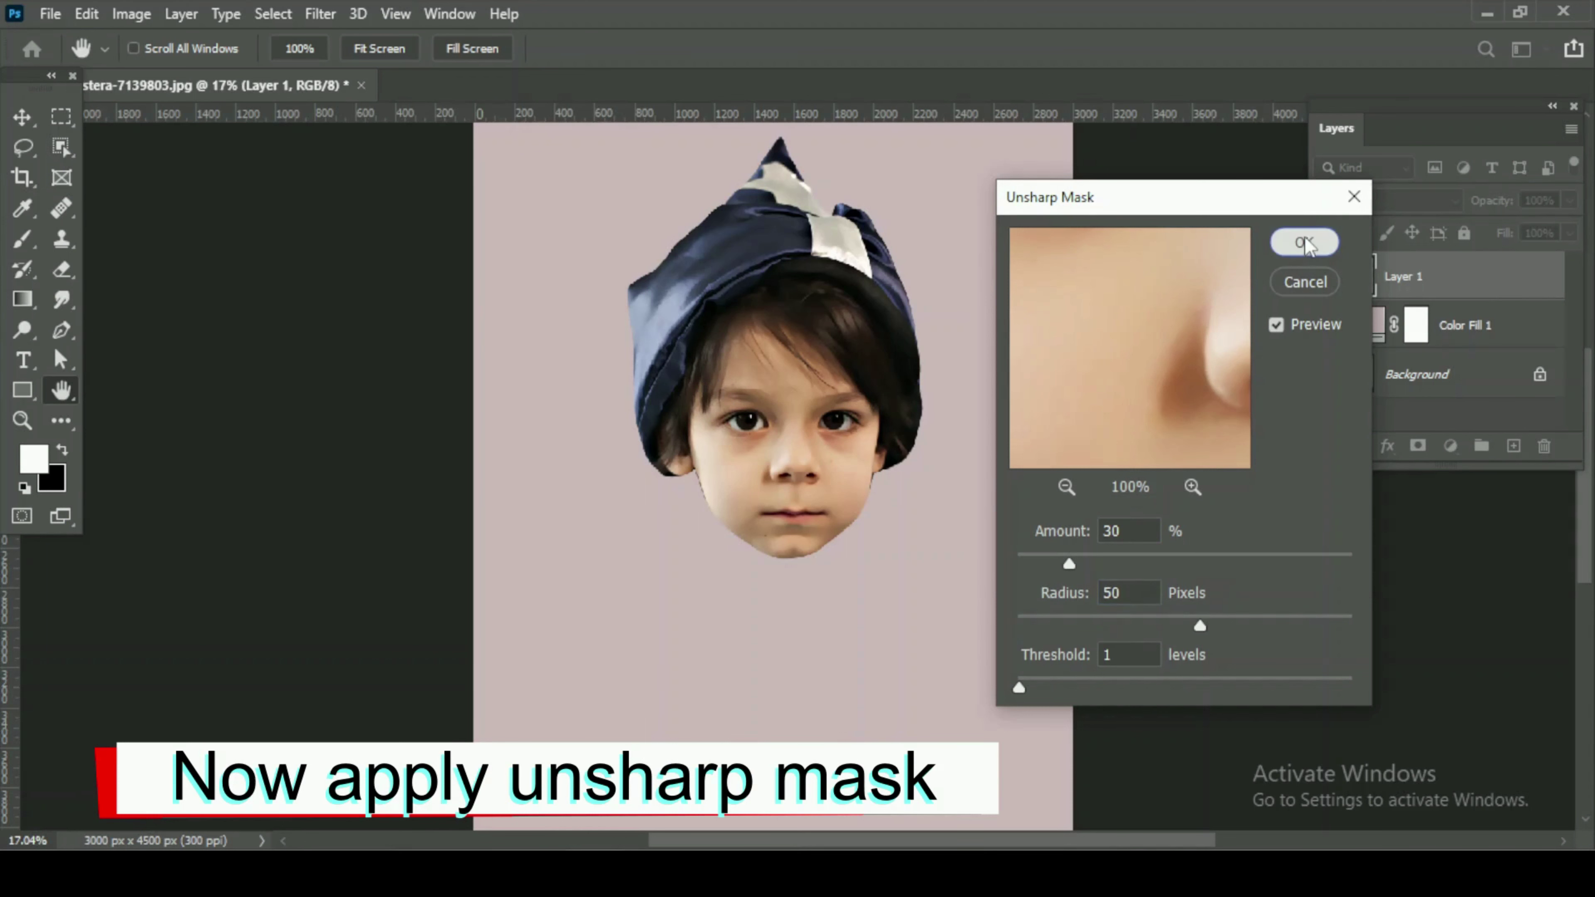
{"action": "key", "text": "p"}
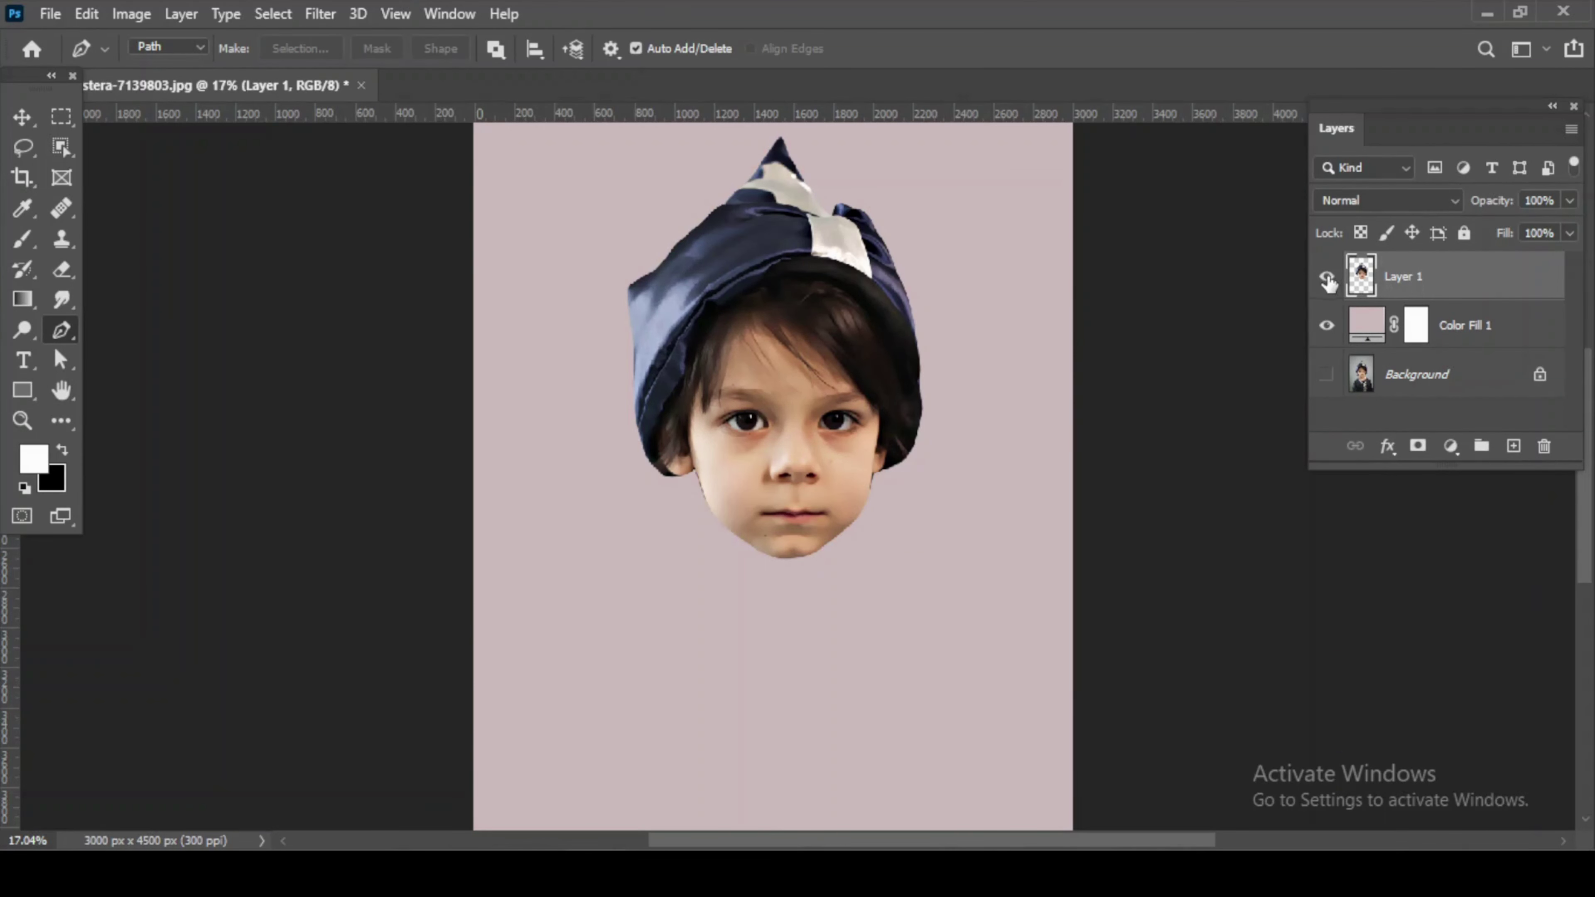
Duplicate the head layer and apply a High Pass filter with a 2 px radius to the copy.
{"action": "key", "text": "ctrl+j"}
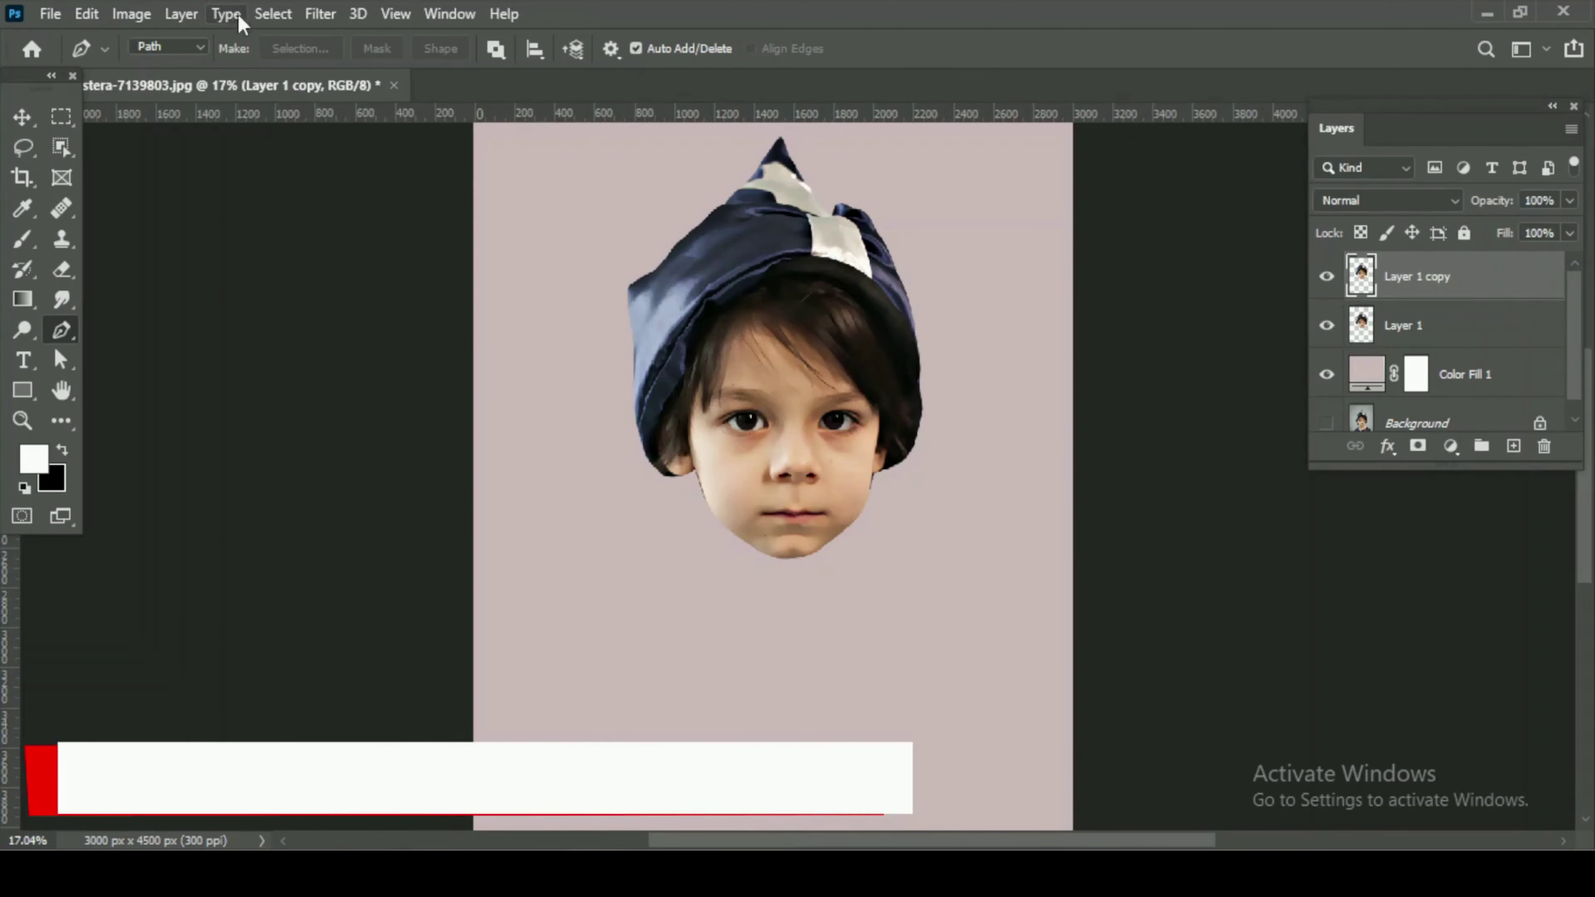
{"action": "left_click", "coordinate": [318, 14]}
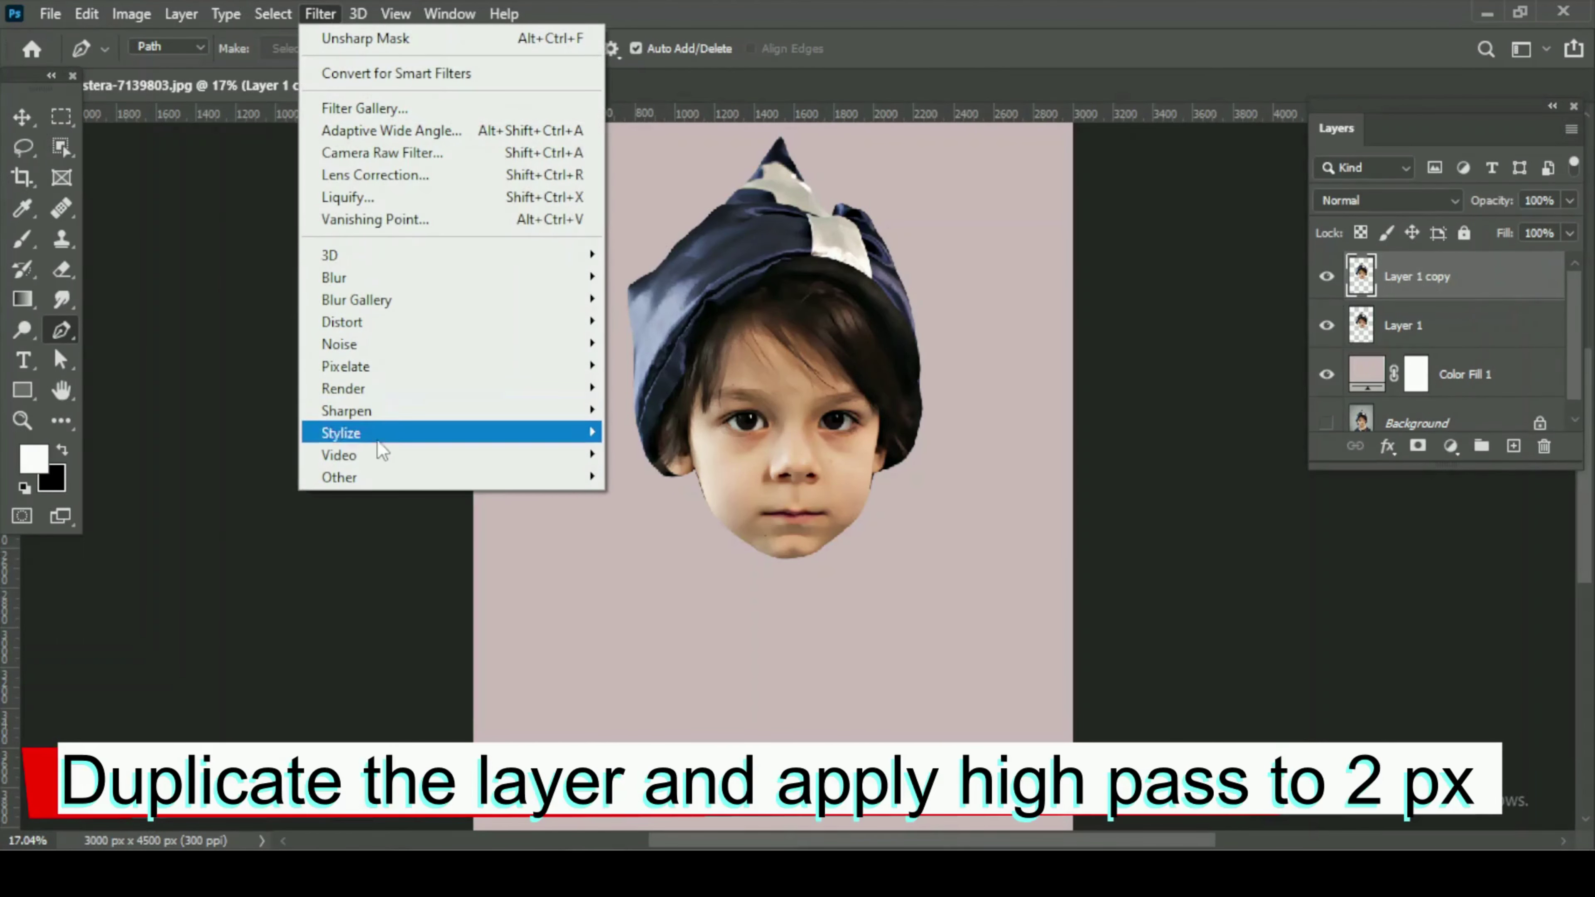
{"action": "mouse_move", "coordinate": [384, 472]}
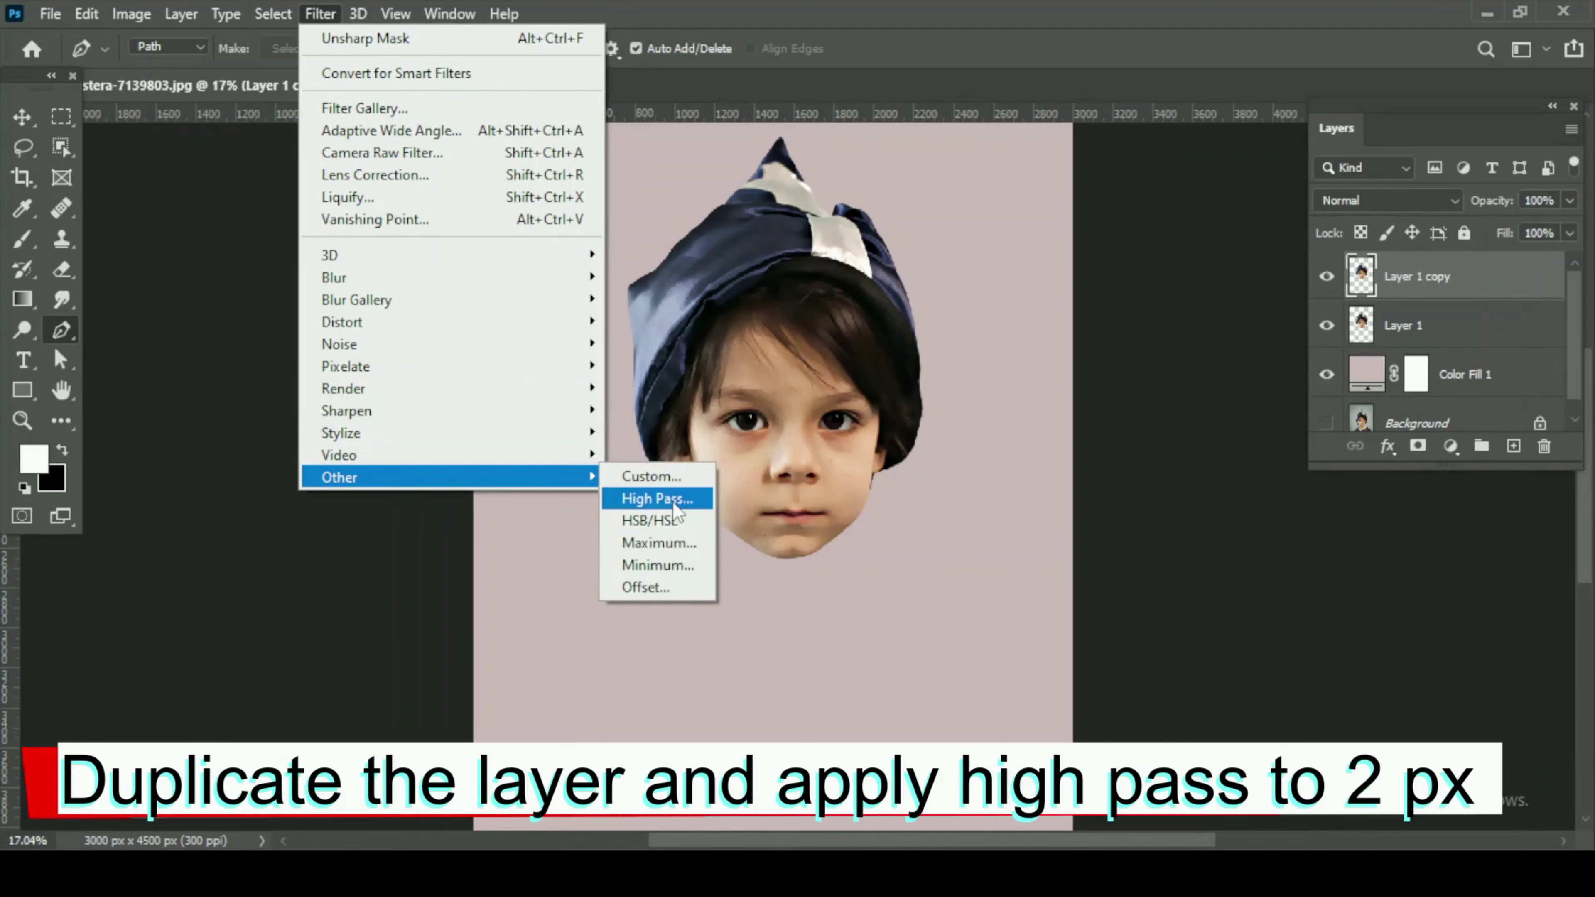
{"action": "left_click", "coordinate": [656, 498]}
{"action": "left_click_drag", "start_coordinate": [694, 119], "coordinate": [244, 250]}
{"action": "type", "text": "2"}
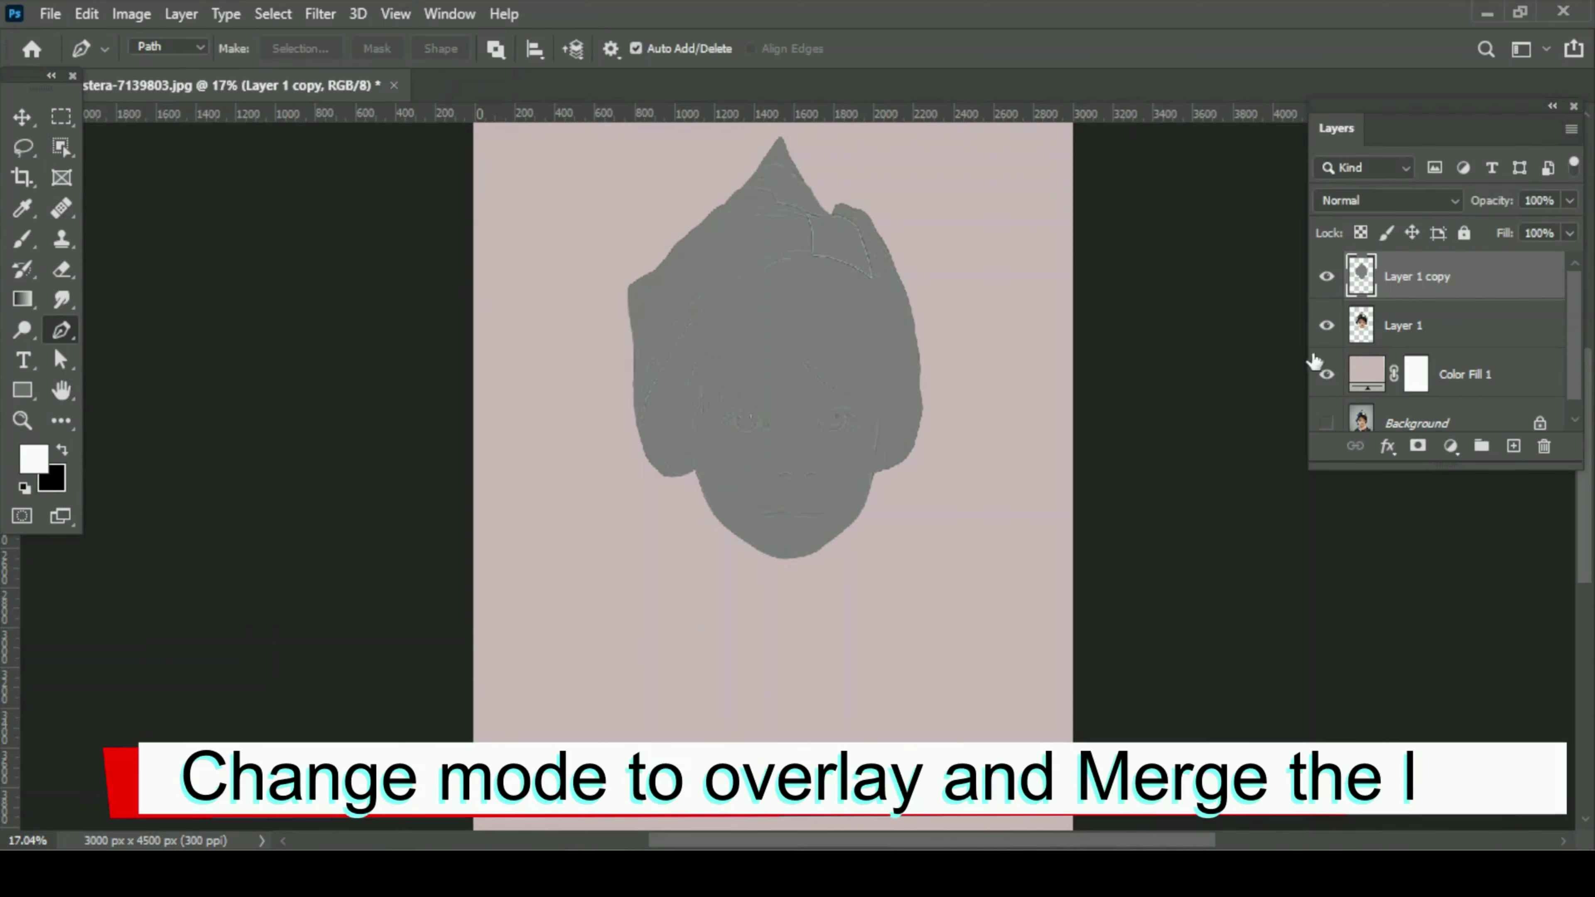
Set the high-pass copy's blend mode to Overlay and toggle its visibility to compare the effect.
{"action": "scroll", "coordinate": [794, 361], "scroll_direction": "up", "scroll_amount": 2}
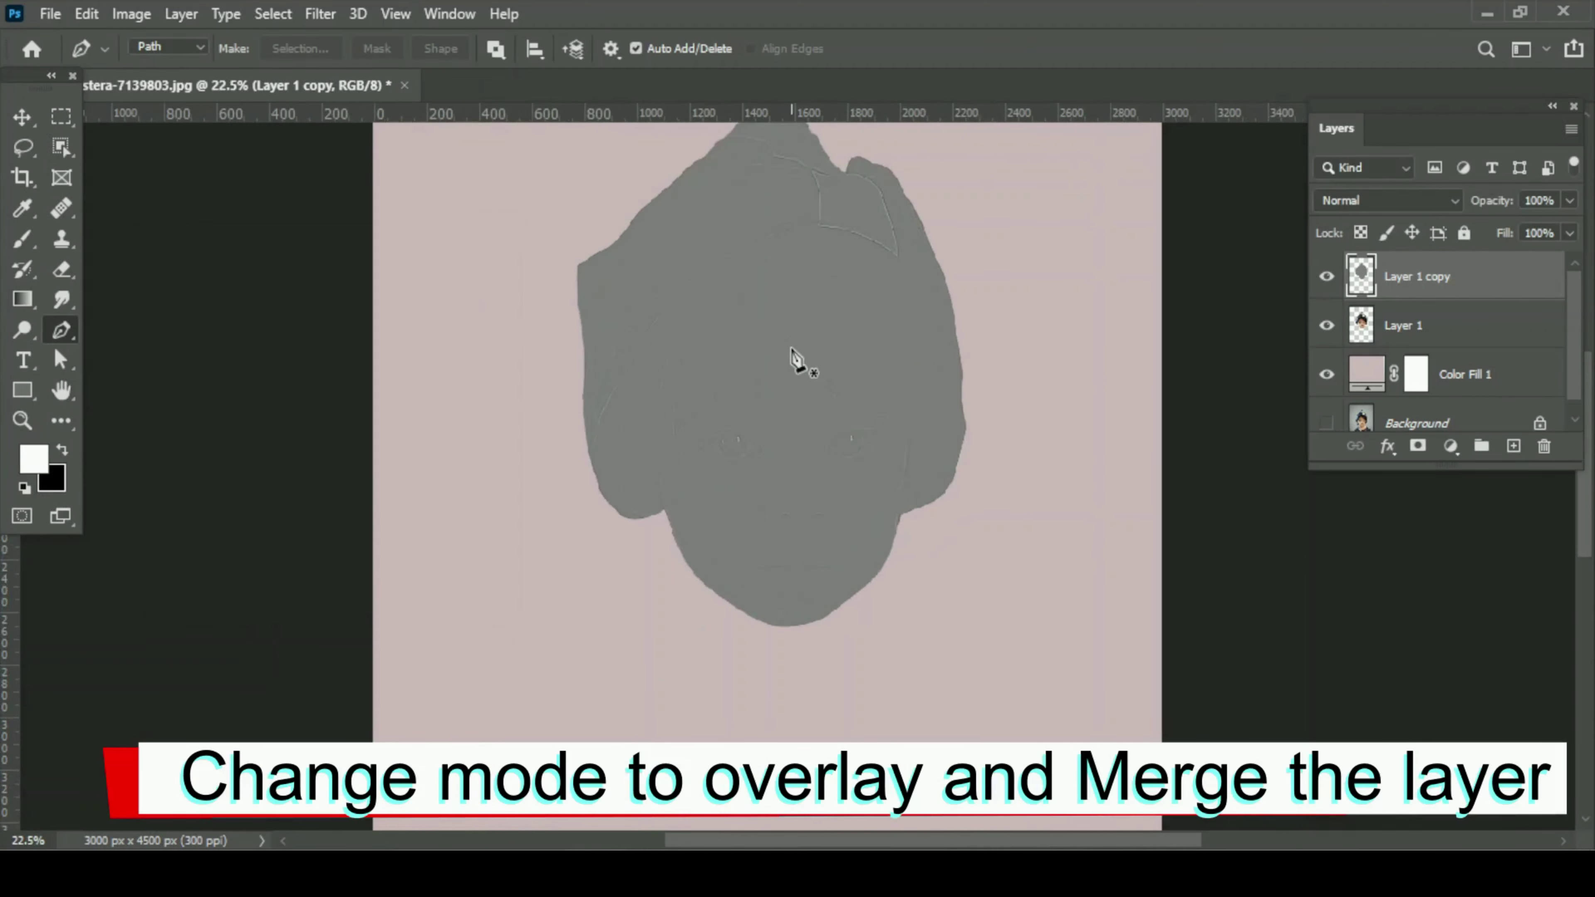
{"action": "left_click", "coordinate": [1356, 204]}
{"action": "left_click", "coordinate": [1343, 482]}
{"action": "left_click", "coordinate": [1325, 276]}
{"action": "left_click", "coordinate": [1324, 277]}
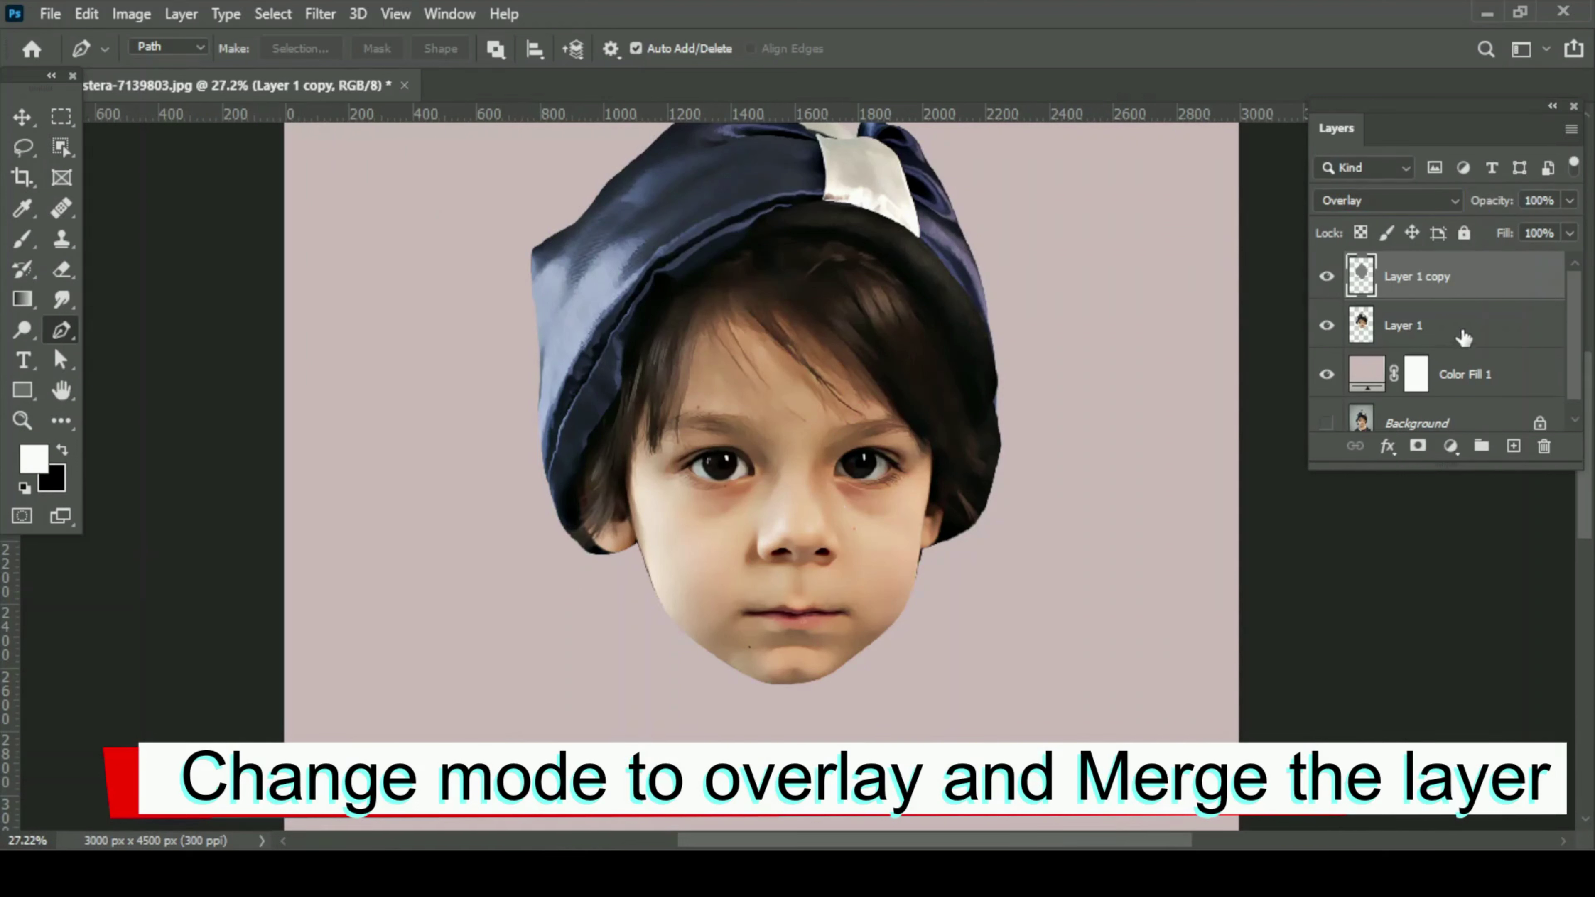
Merge the Overlay high-pass copy with Layer 1 into one layer.
{"action": "left_click", "coordinate": [1463, 338], "text": "shift"}
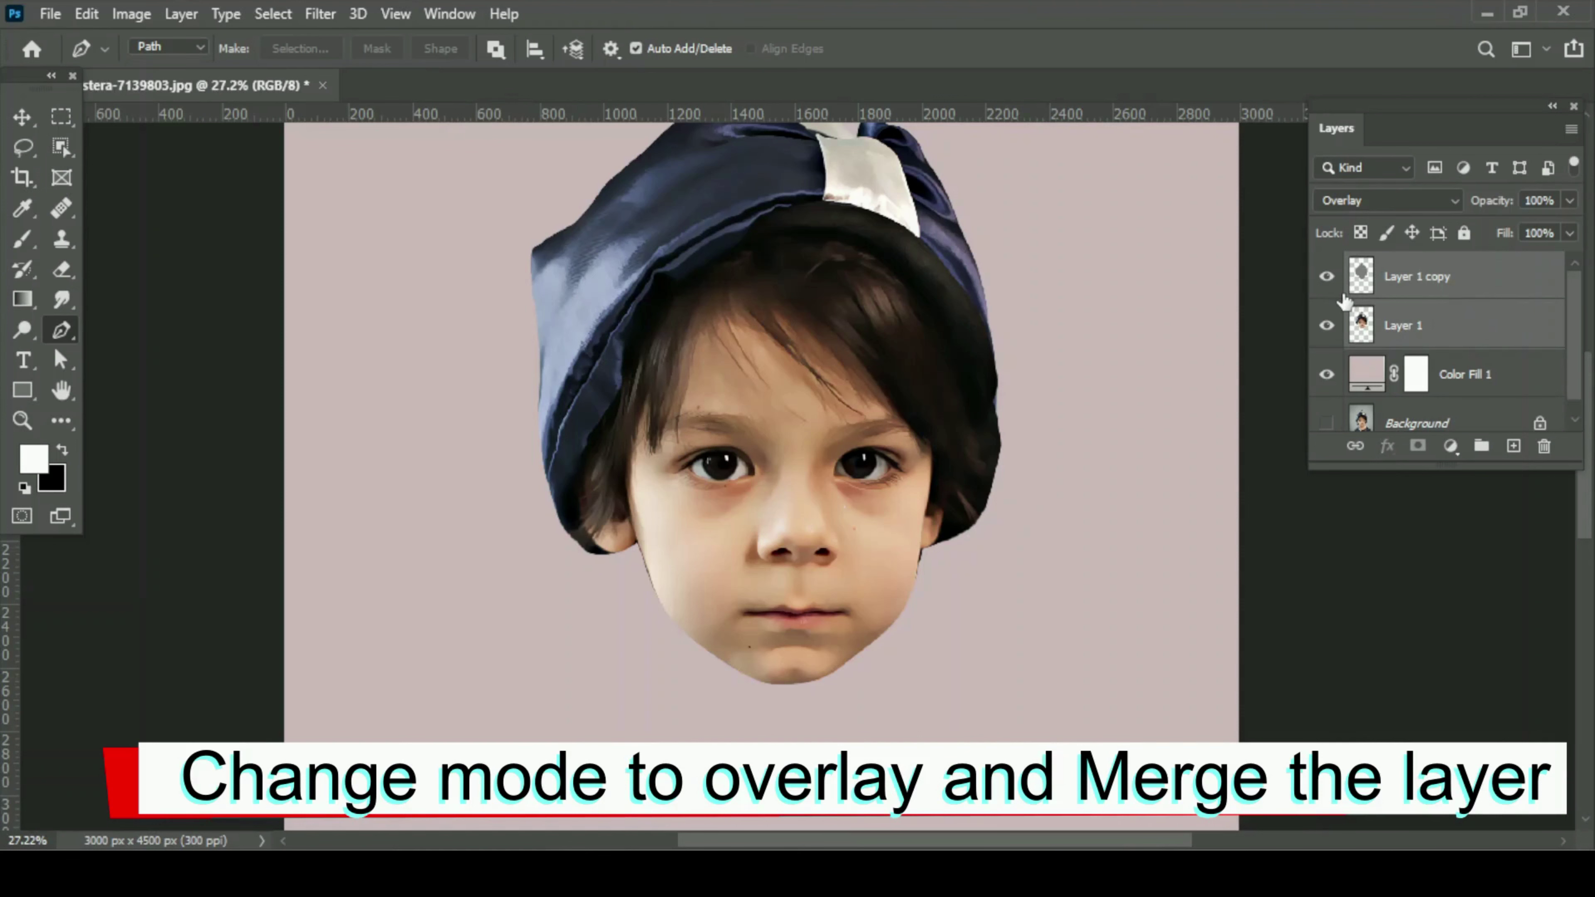
{"action": "key", "text": "ctrl+e"}
{"action": "scroll", "coordinate": [608, 442], "scroll_direction": "down", "scroll_amount": 5}
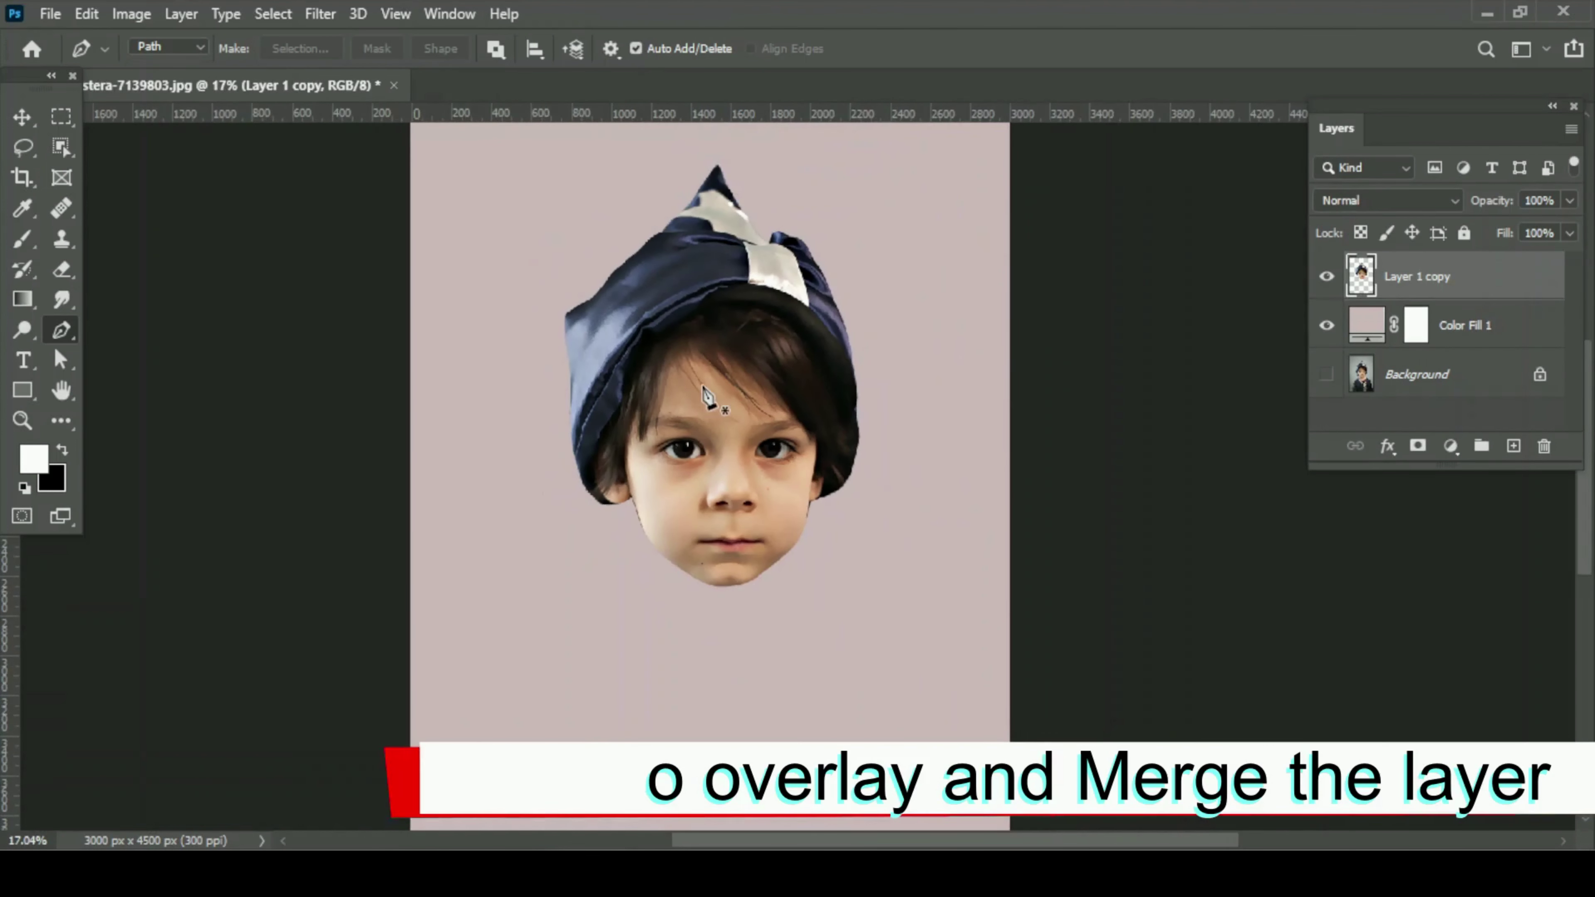
{"action": "mouse_move", "coordinate": [760, 377]}
{"action": "left_mouse_down"}
{"action": "mouse_move", "coordinate": [781, 368]}
{"action": "mouse_move", "coordinate": [740, 367]}
{"action": "left_mouse_up"}
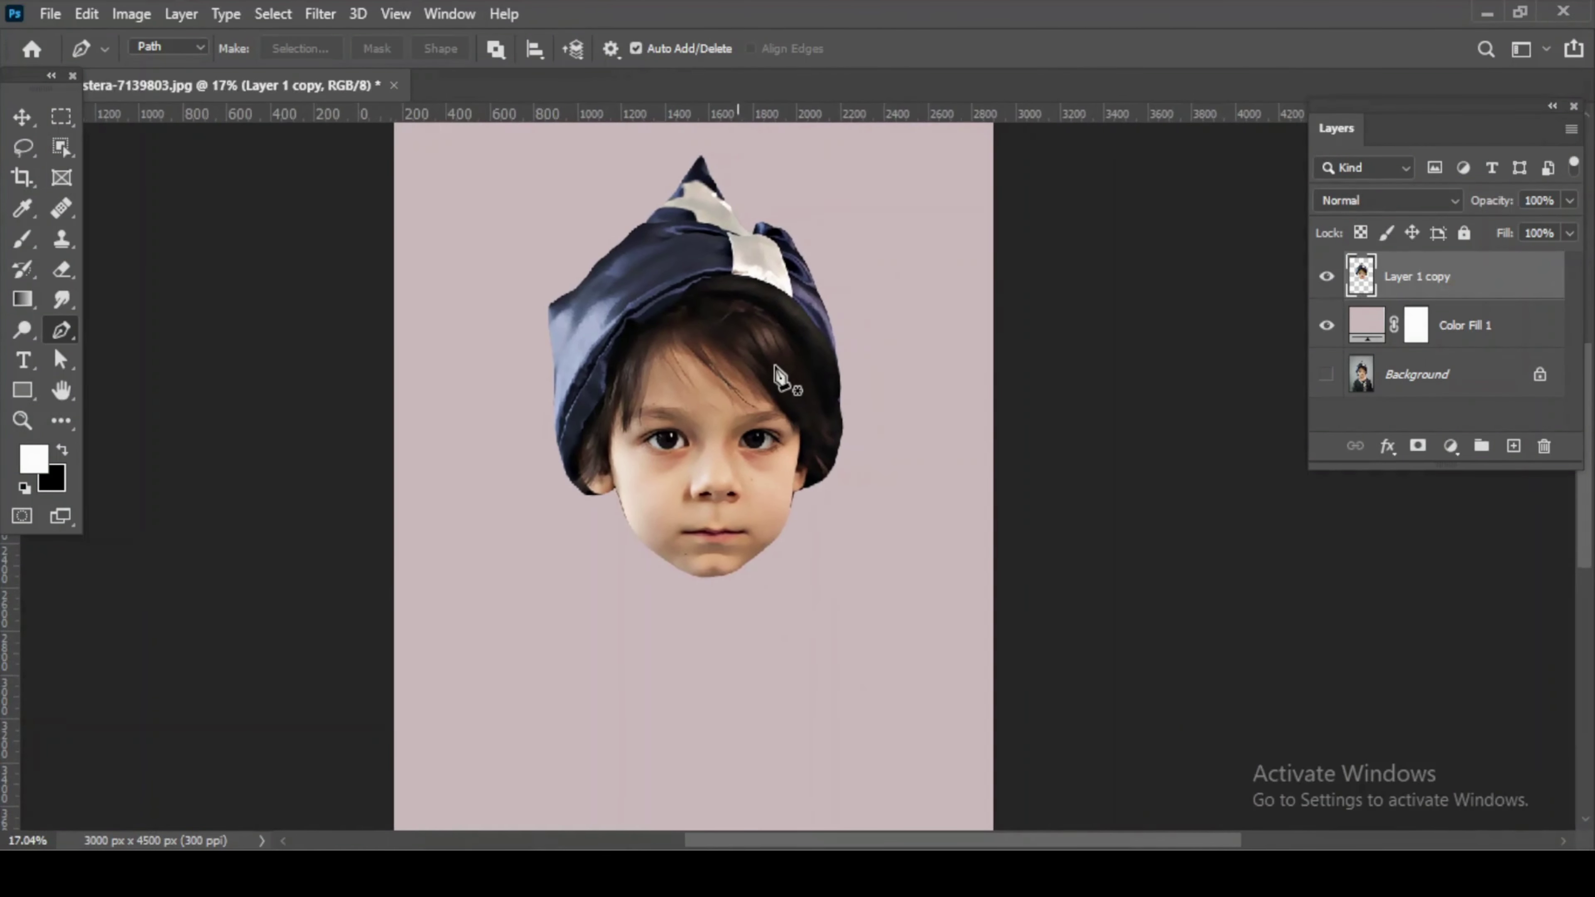
Duplicate the merged head layer and apply the Diffuse filter in Anisotropic mode to the copy.
{"action": "scroll", "coordinate": [750, 380], "scroll_direction": "up", "scroll_amount": 1}
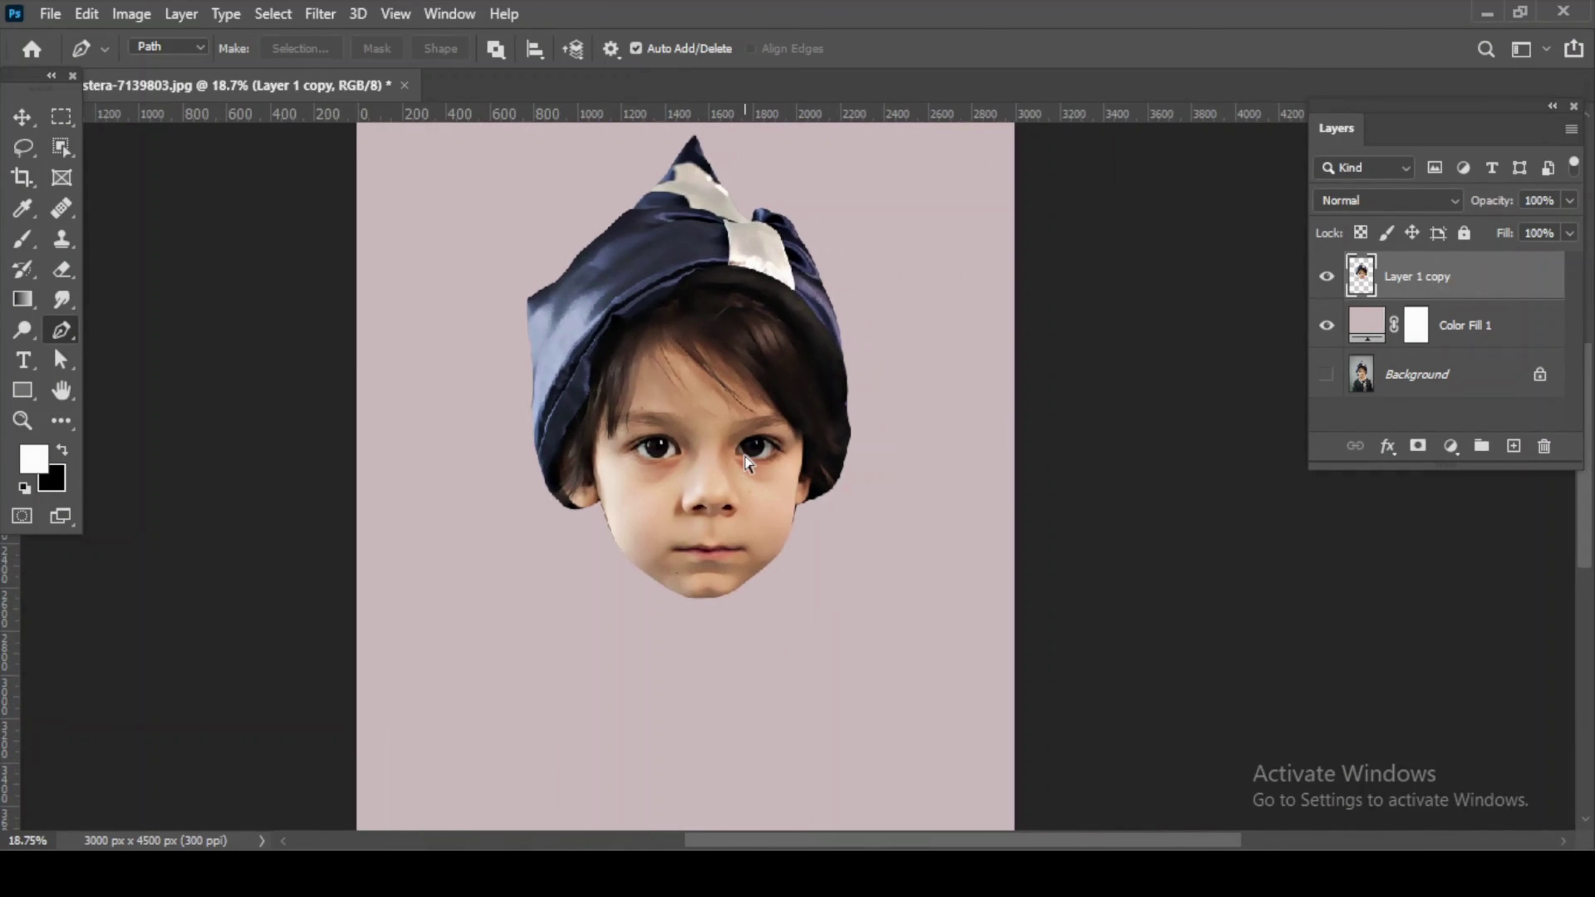
{"action": "key", "text": "ctrl+j"}
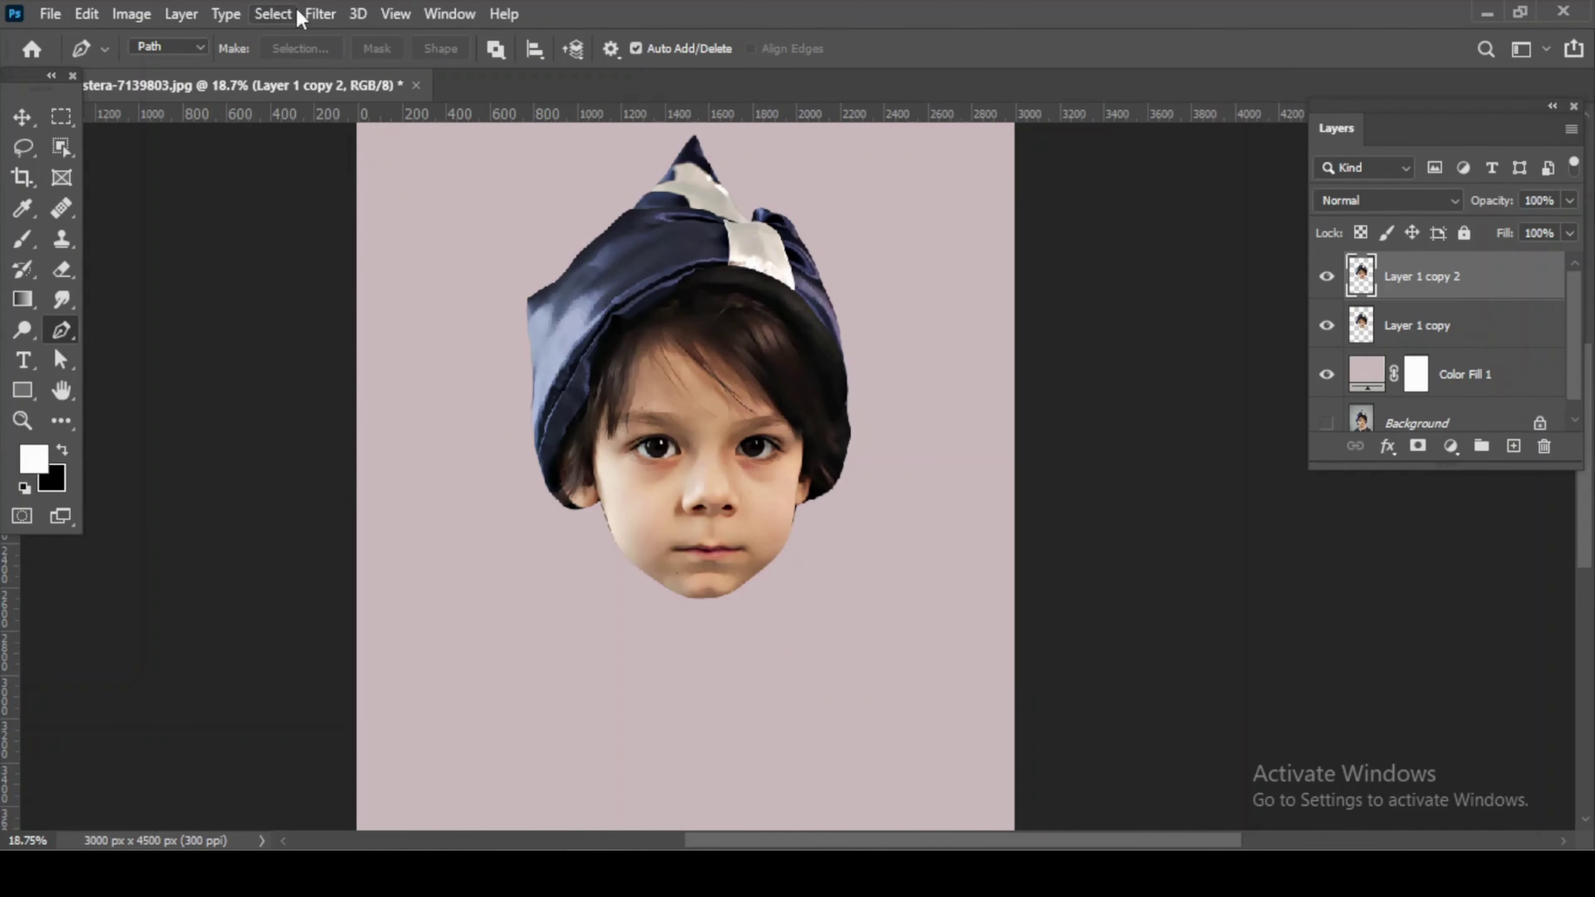
{"action": "left_click", "coordinate": [315, 14]}
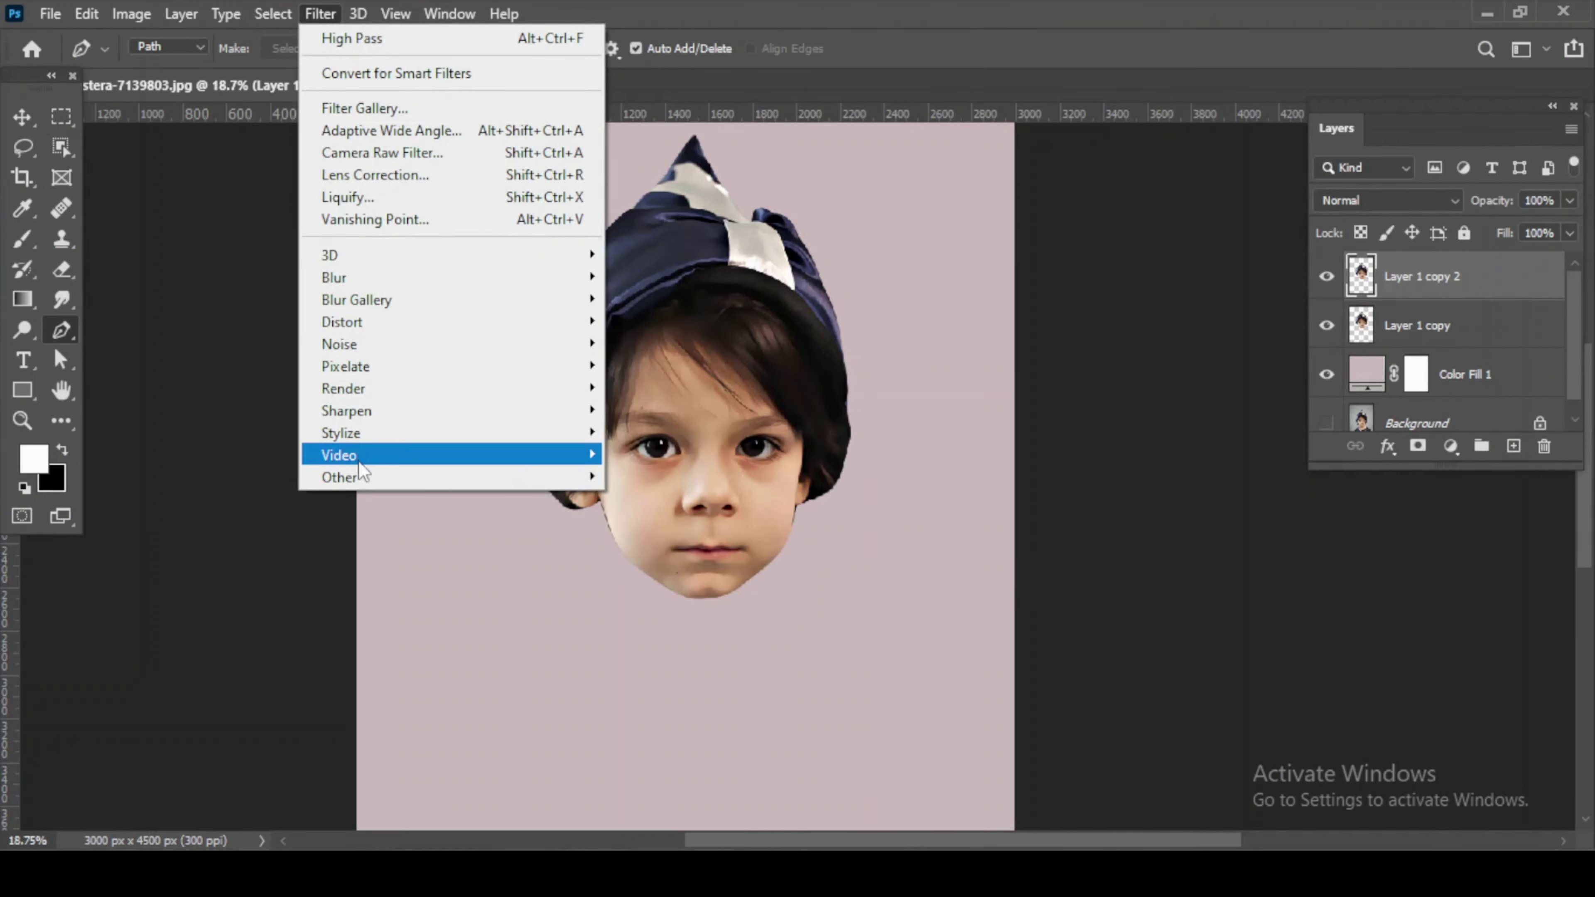
{"action": "mouse_move", "coordinate": [374, 368]}
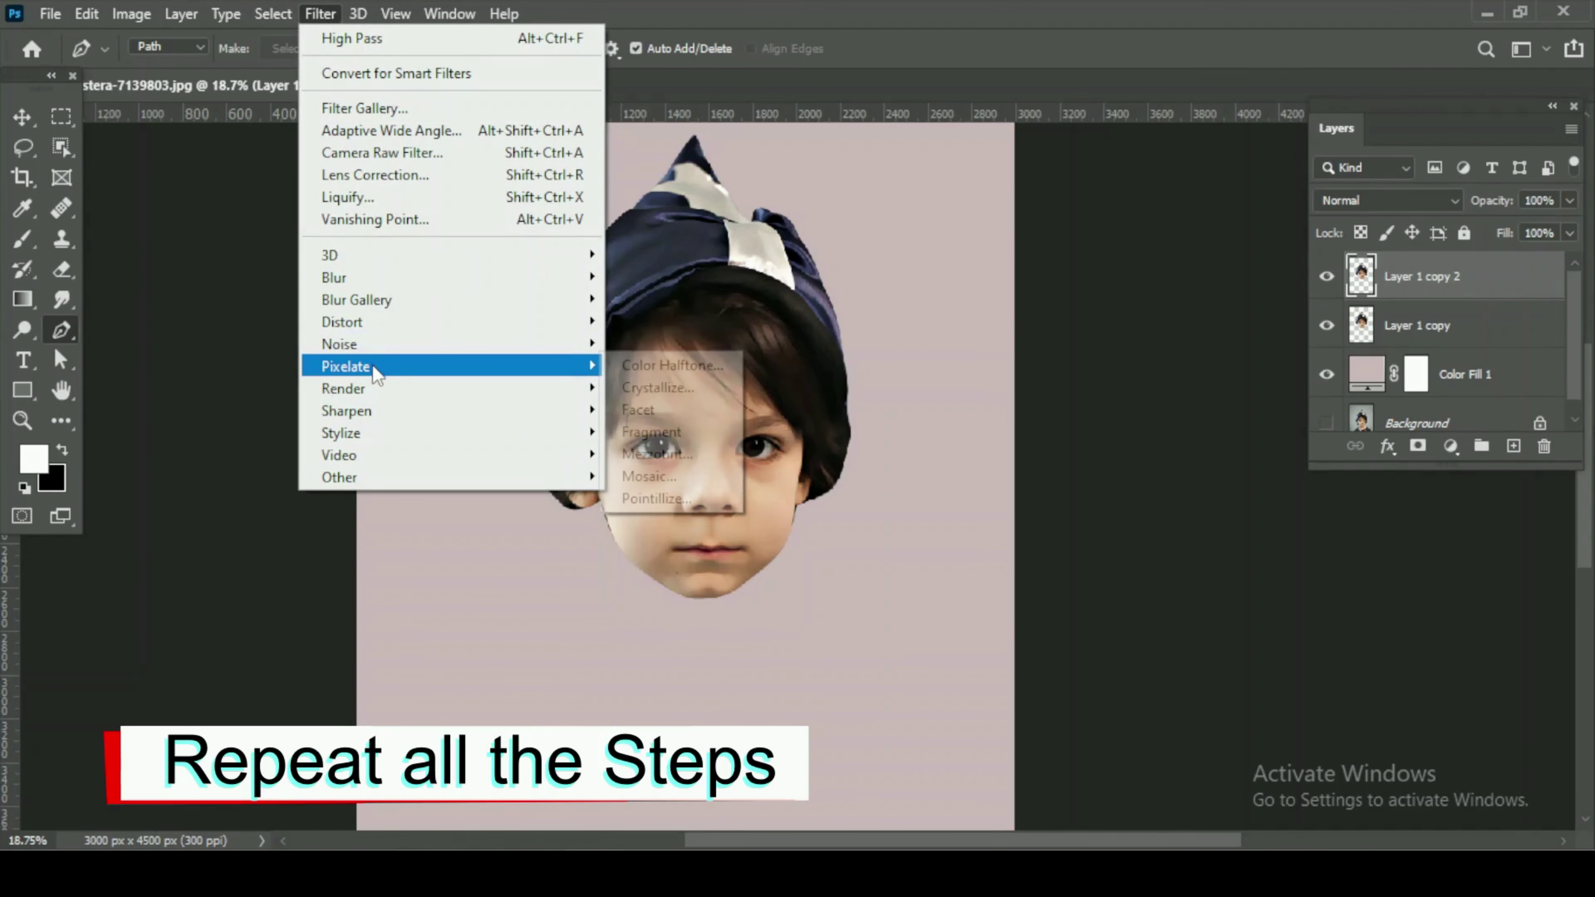
{"action": "mouse_move", "coordinate": [367, 434]}
{"action": "left_click", "coordinate": [640, 434]}
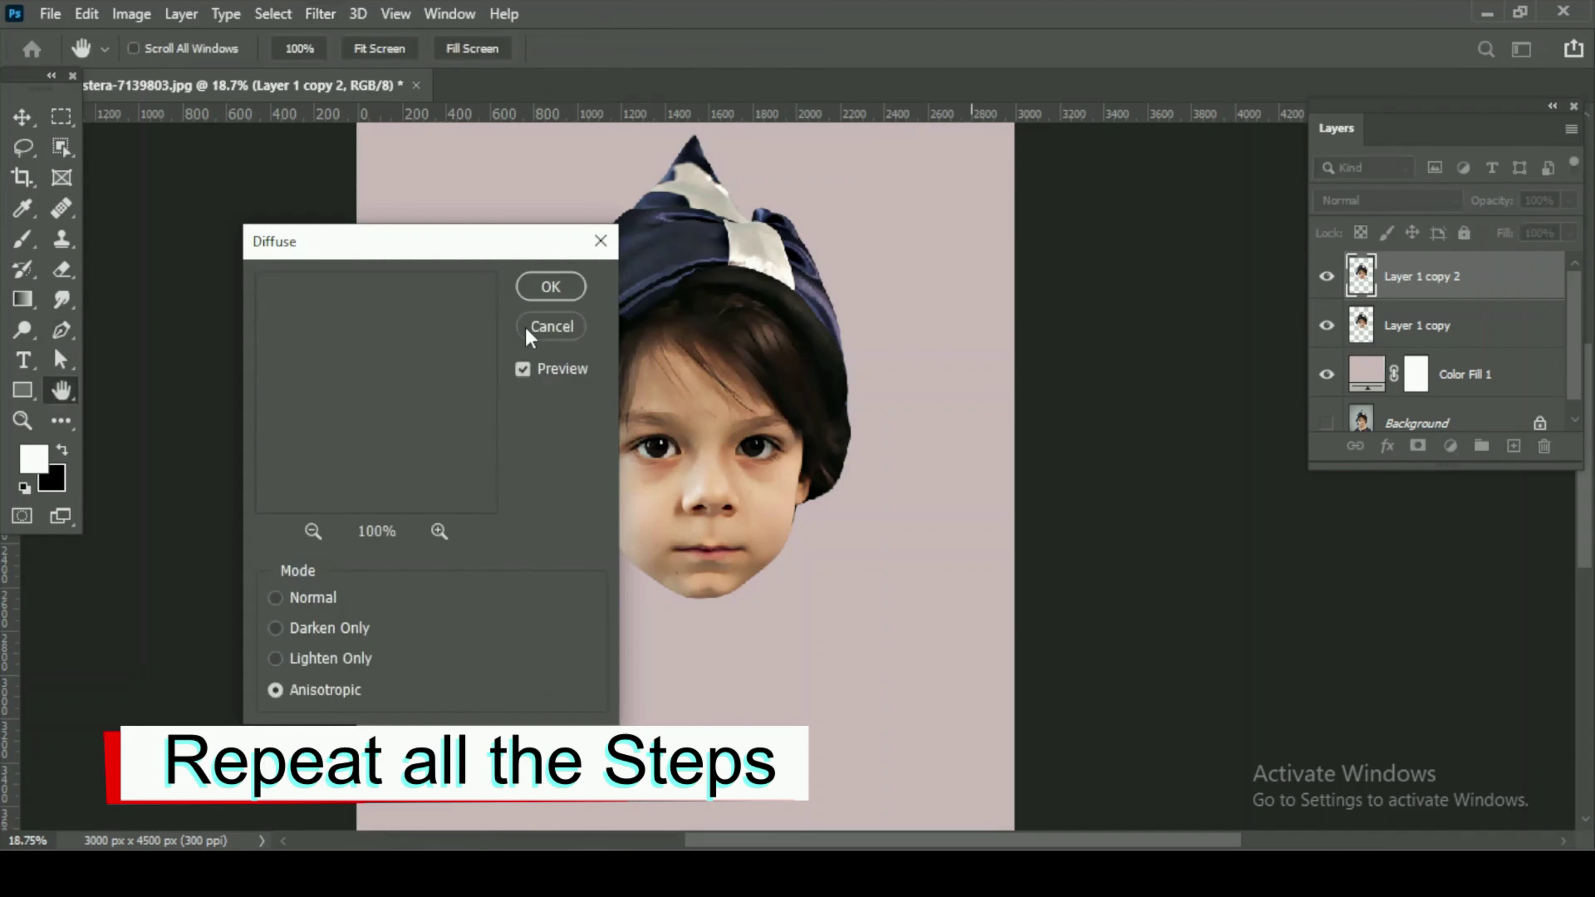
{"action": "left_click", "coordinate": [555, 287]}
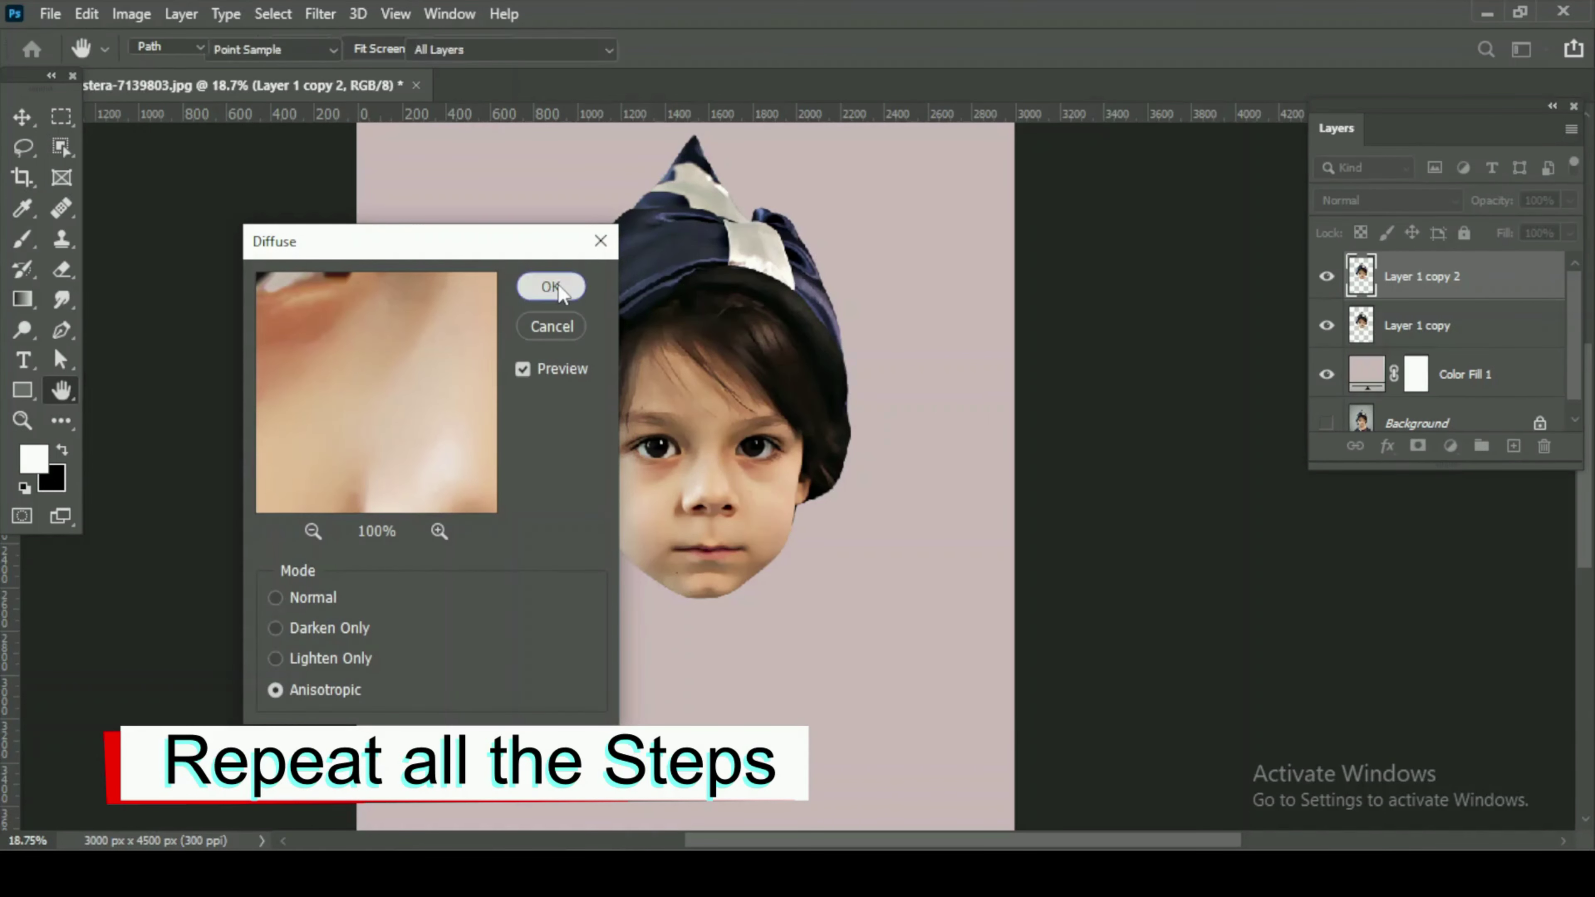
Rotate the image 180° and reapply the Diffuse filter to the head copy.
{"action": "left_click", "coordinate": [136, 15]}
{"action": "mouse_move", "coordinate": [236, 242]}
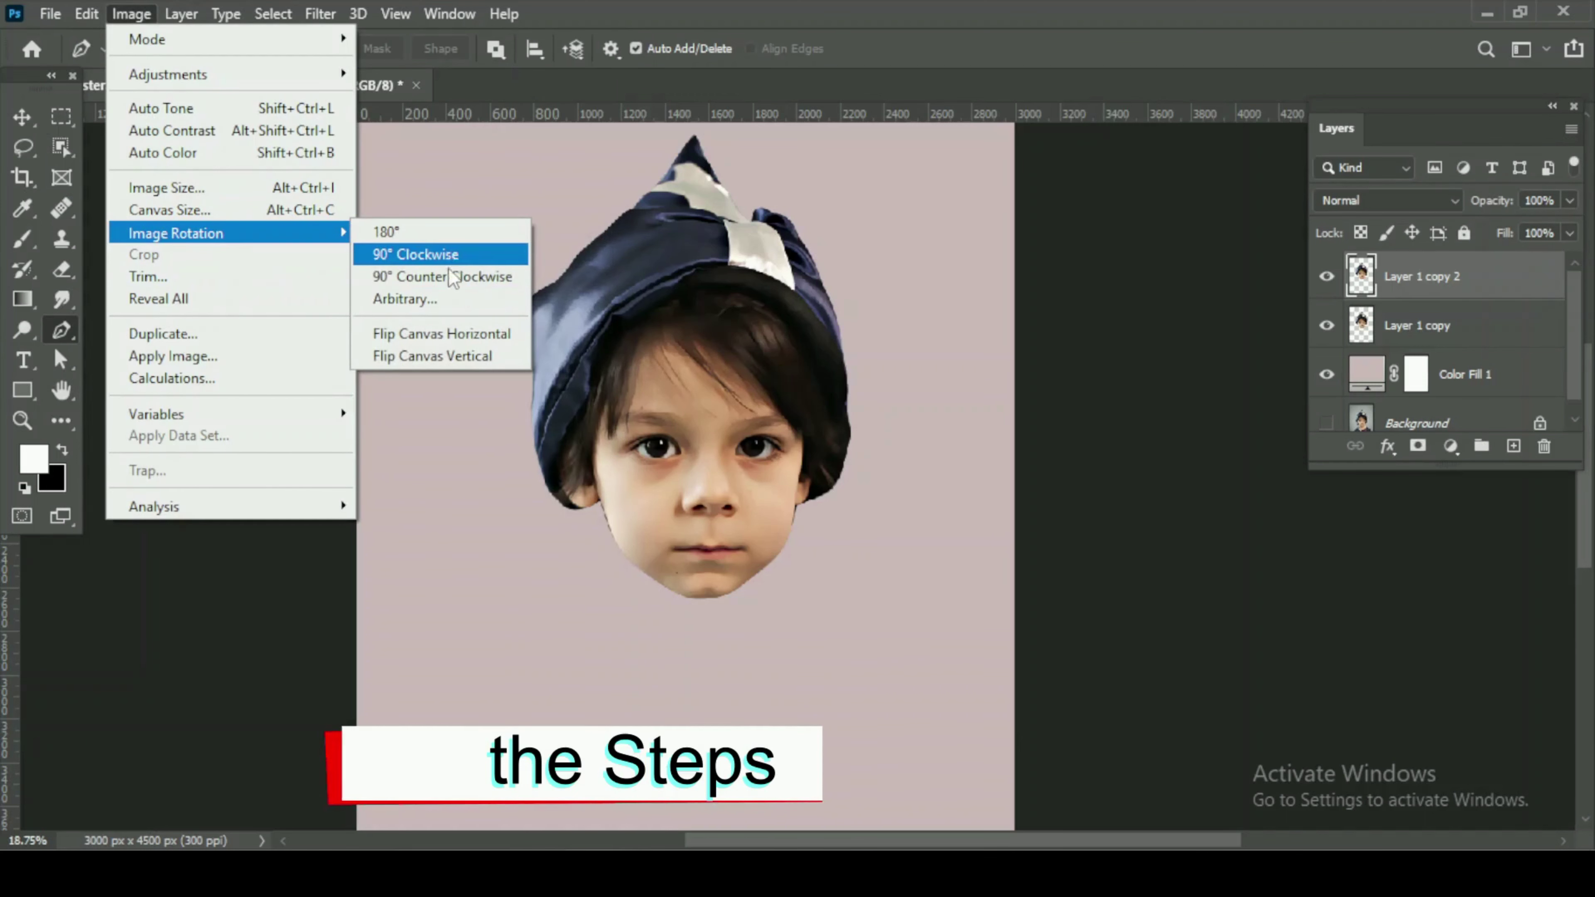
{"action": "left_click", "coordinate": [448, 240]}
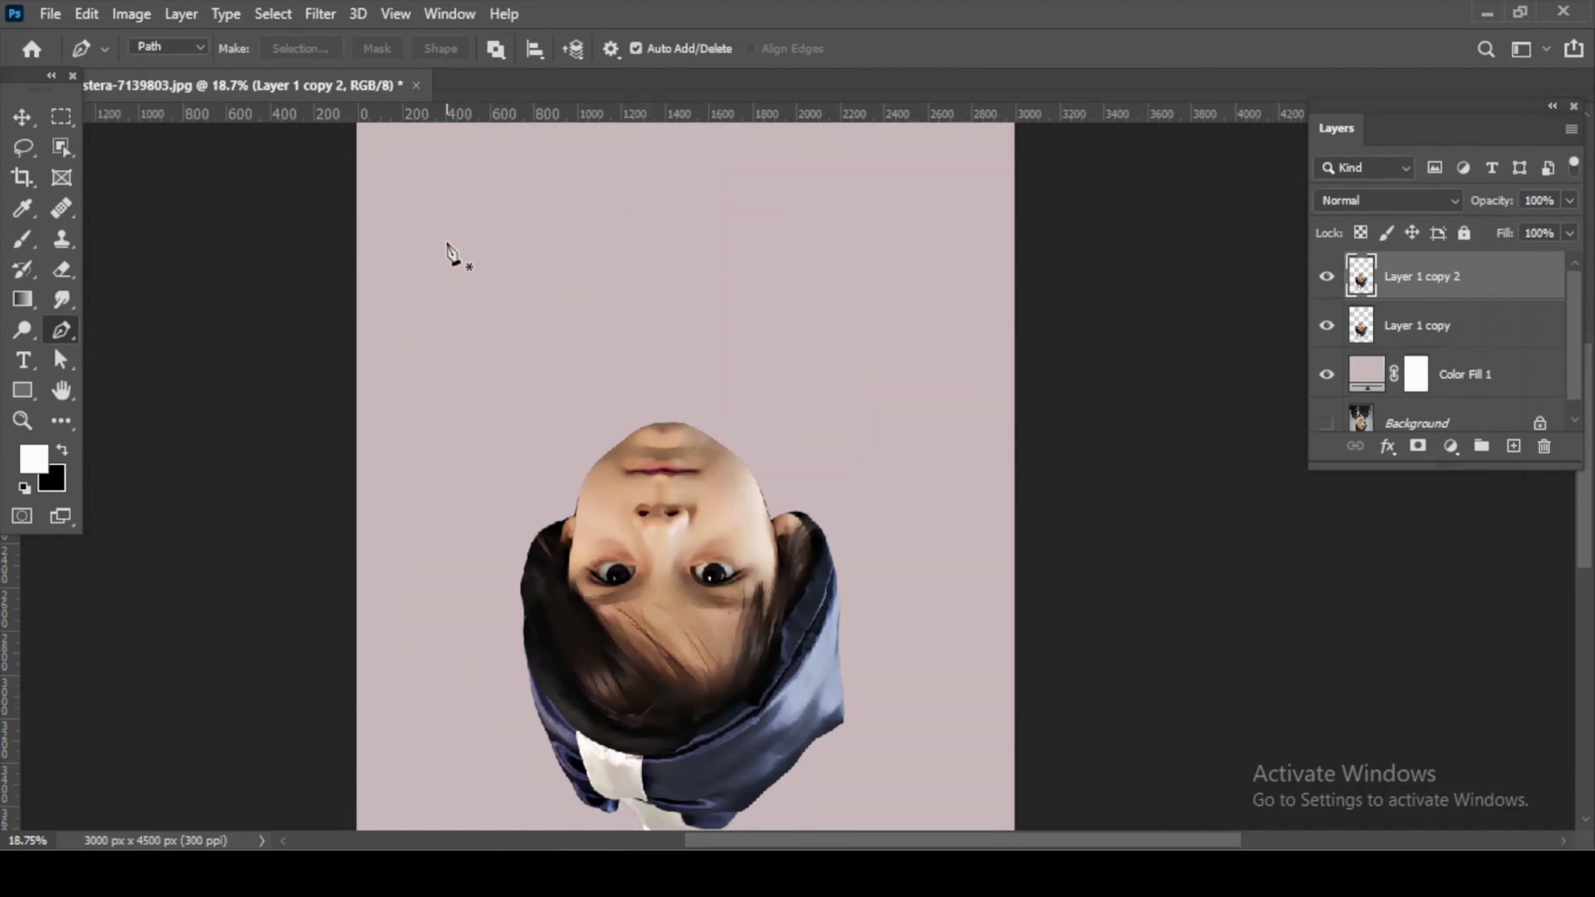
{"action": "left_click", "coordinate": [320, 17]}
{"action": "left_click", "coordinate": [339, 40]}
Rotate the image 180° back to upright and run the Diffuse filter on the head copy again.
{"action": "left_click", "coordinate": [131, 14]}
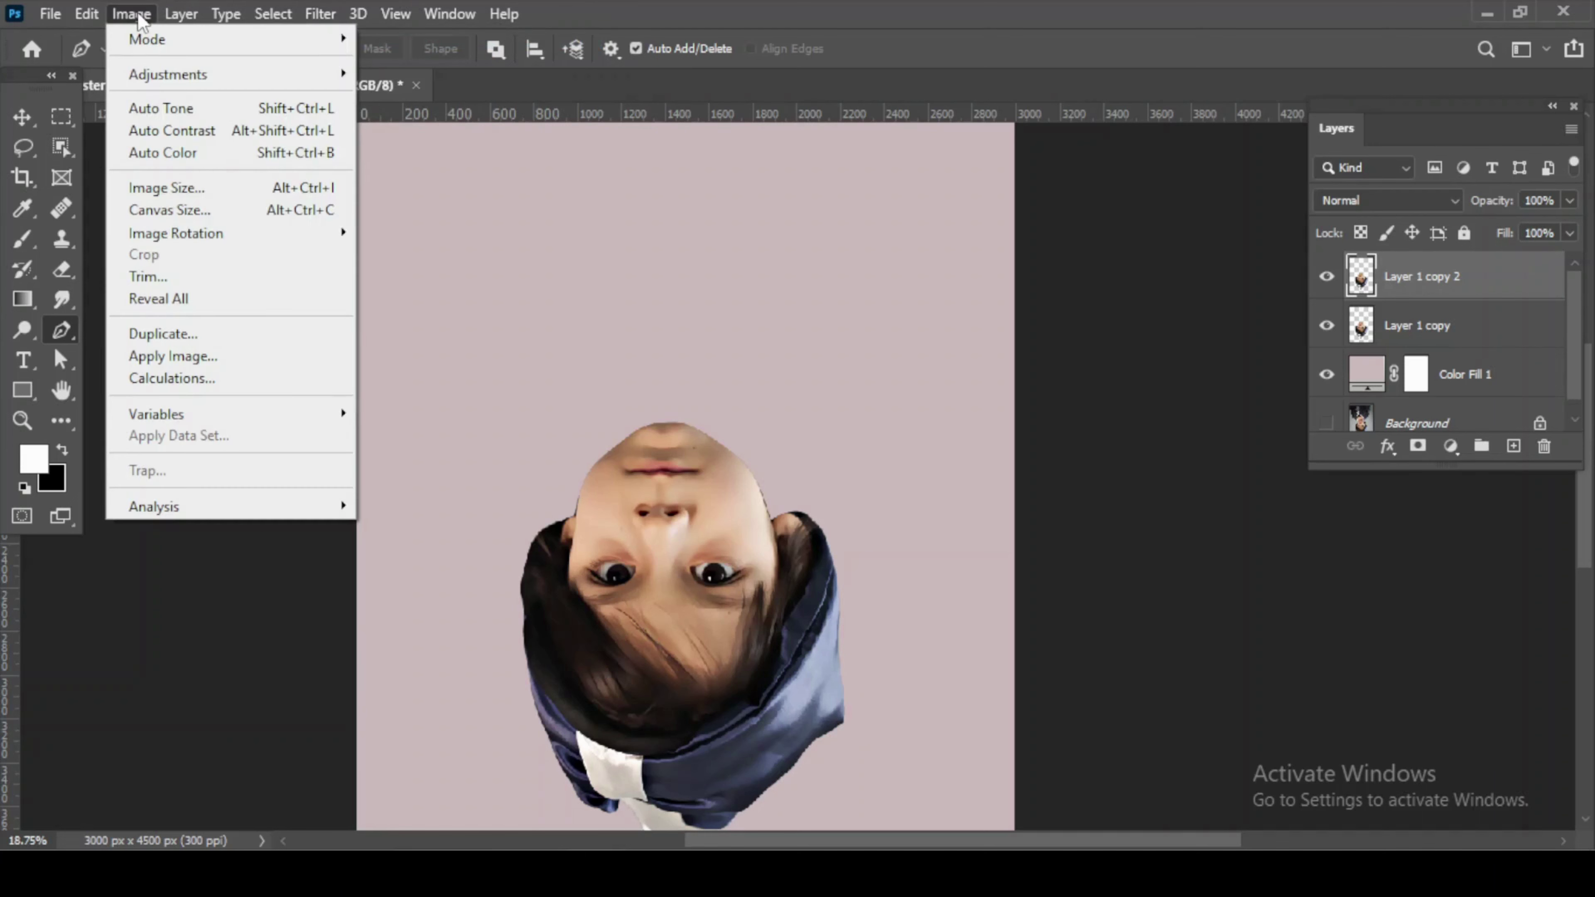
{"action": "mouse_move", "coordinate": [185, 234]}
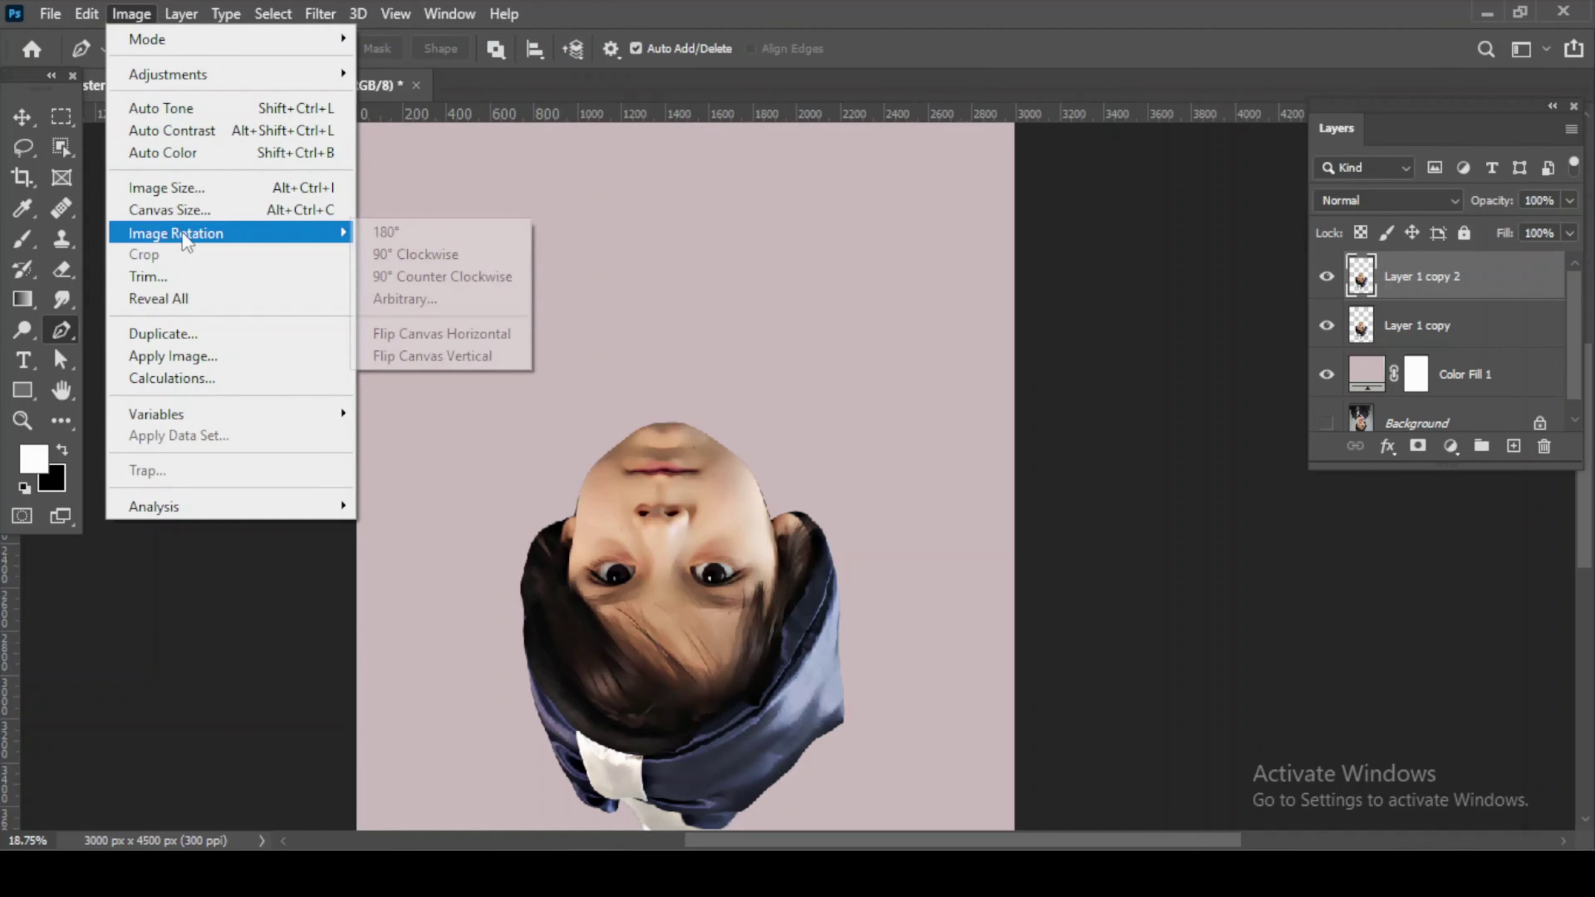
{"action": "left_click", "coordinate": [453, 233]}
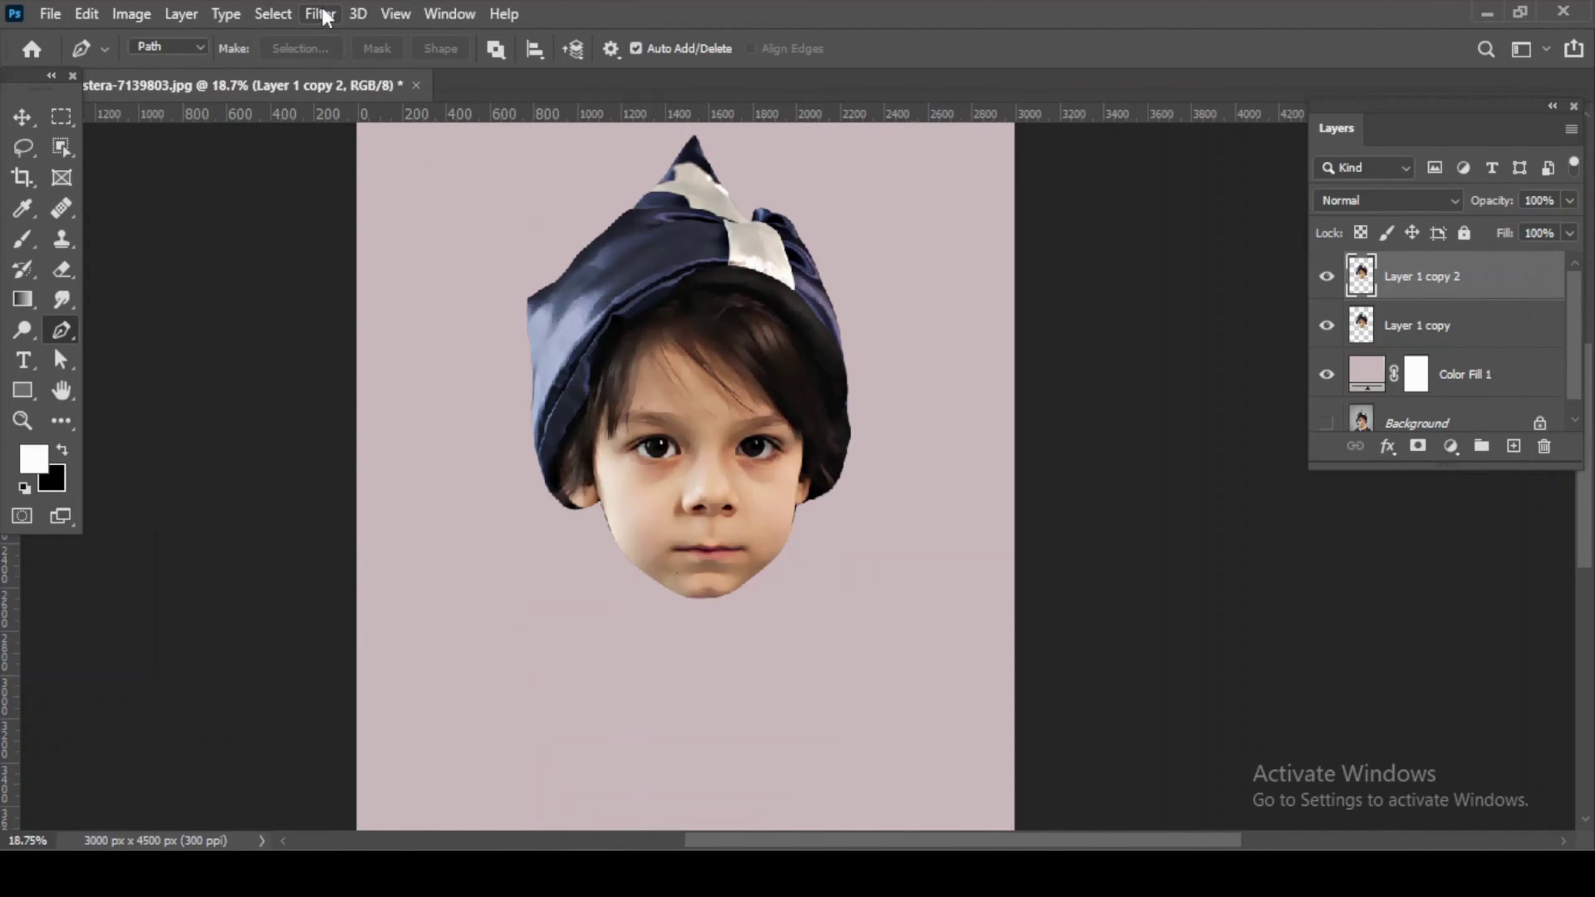
{"action": "left_click", "coordinate": [326, 14]}
{"action": "left_click", "coordinate": [352, 38]}
Apply Smart Sharpen to the head copy with amount 200%, radius 1.0 px, noise reduction 50% and Gaussian Blur removal.
{"action": "left_click", "coordinate": [317, 14]}
{"action": "mouse_move", "coordinate": [356, 418]}
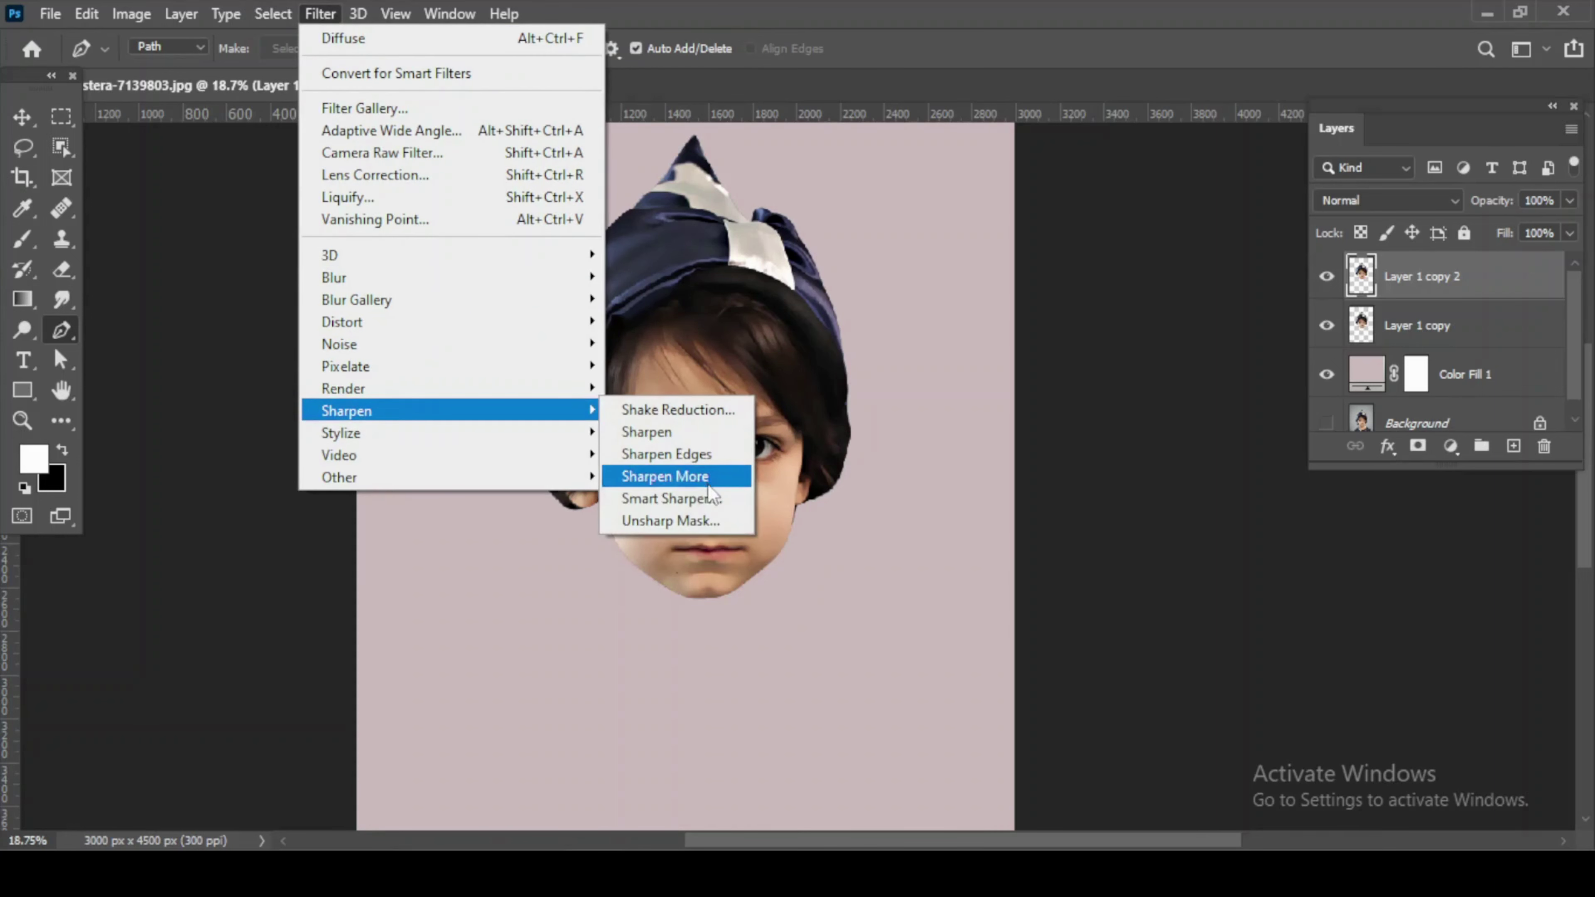
{"action": "left_click", "coordinate": [704, 499]}
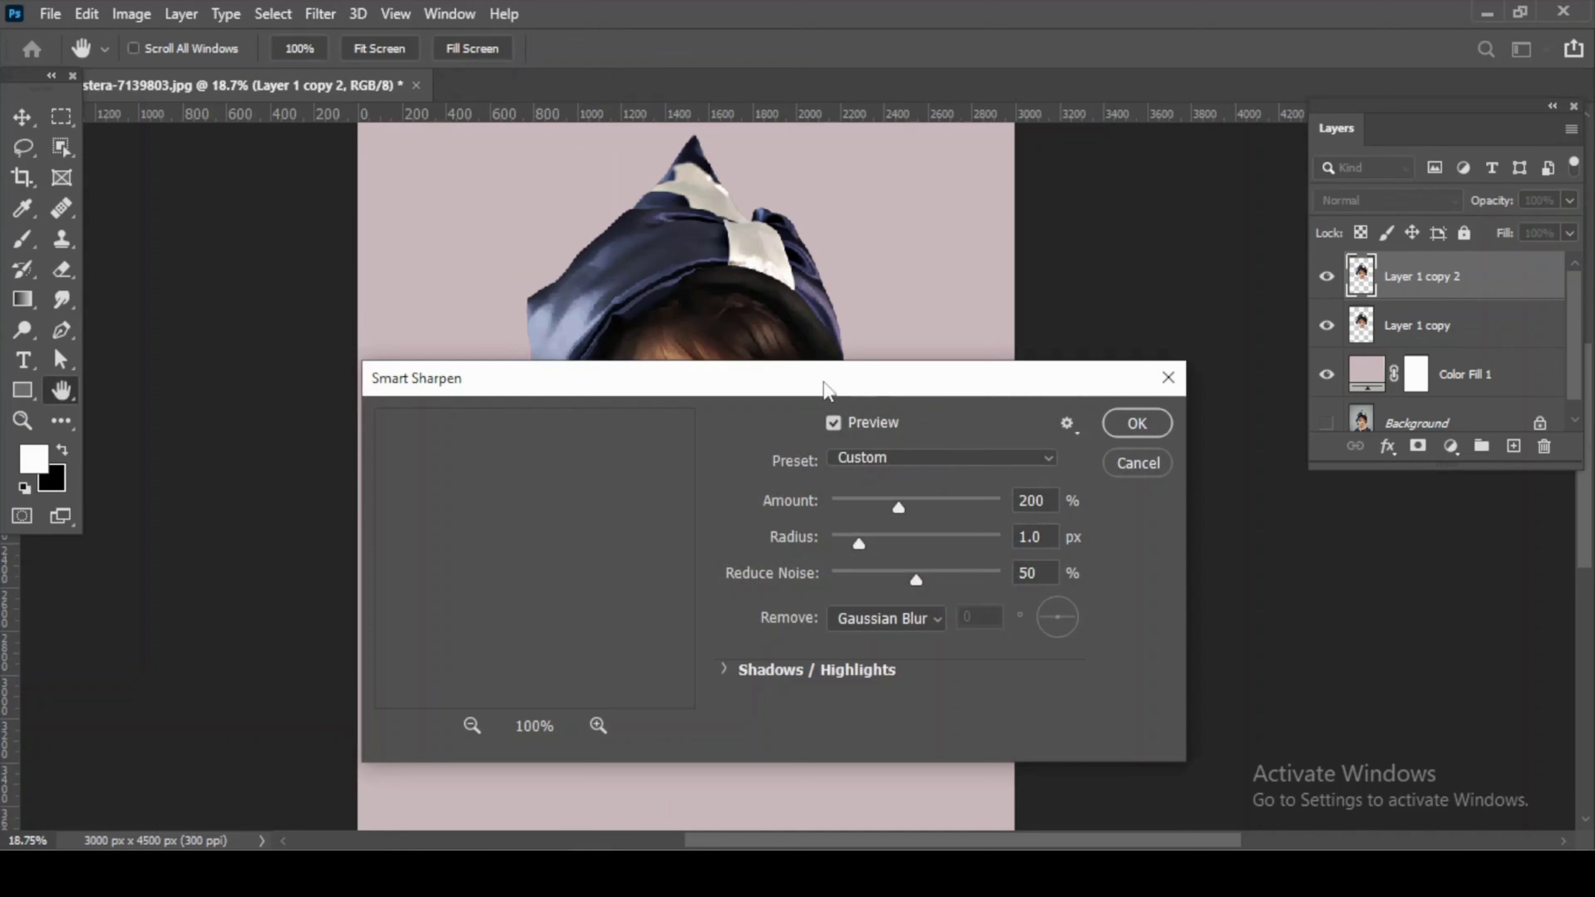
{"action": "left_click_drag", "start_coordinate": [824, 389], "coordinate": [852, 255]}
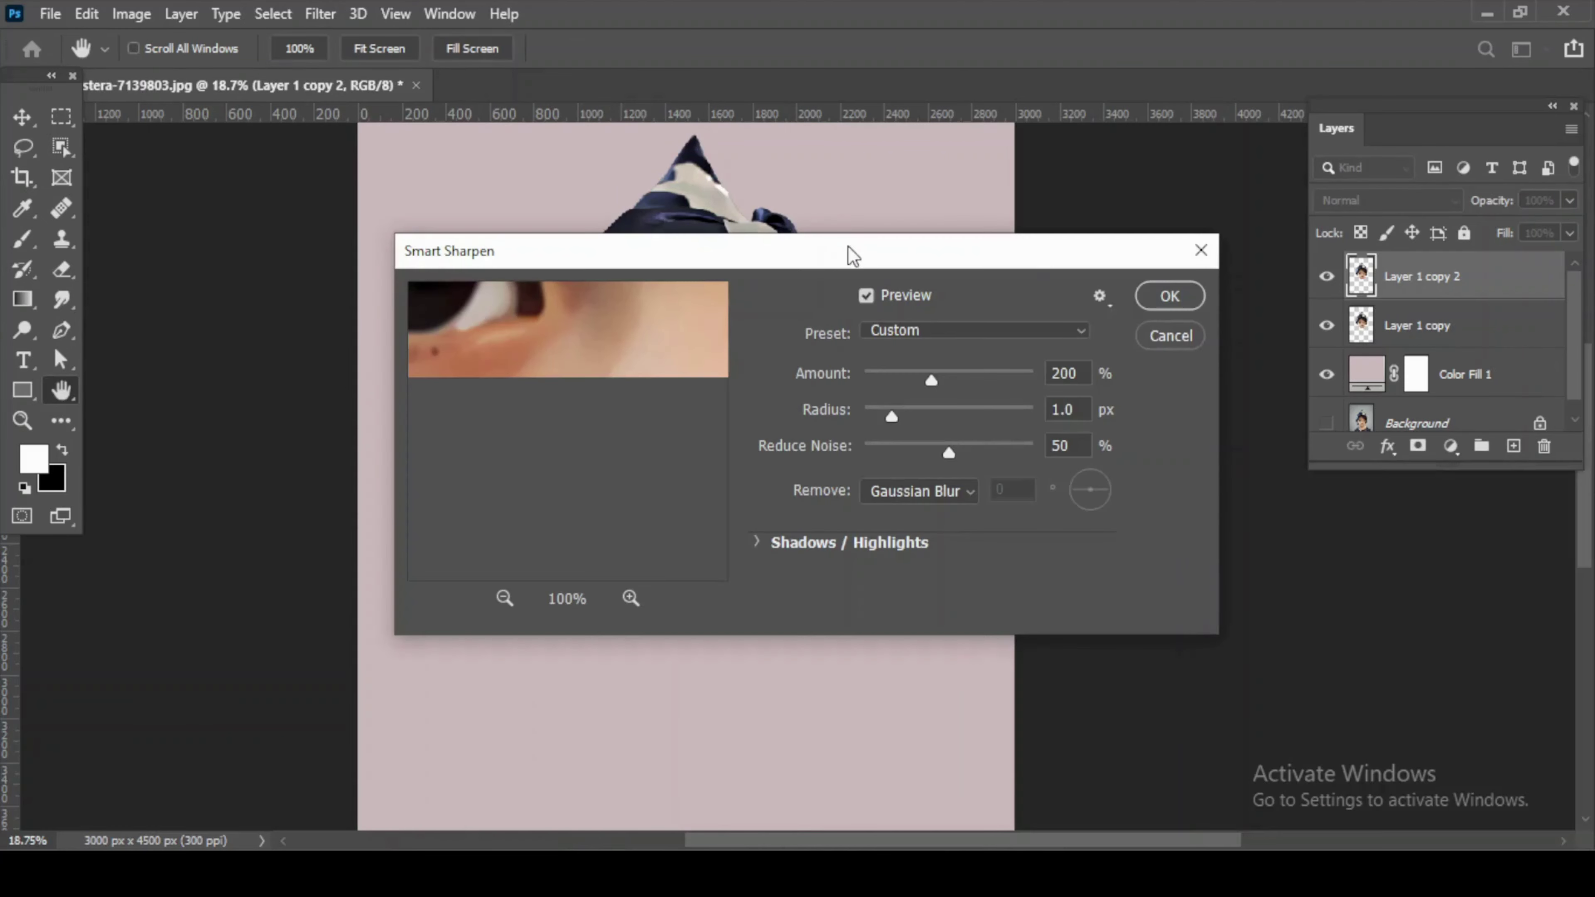
{"action": "left_click", "coordinate": [1168, 299]}
{"action": "key", "text": "p"}
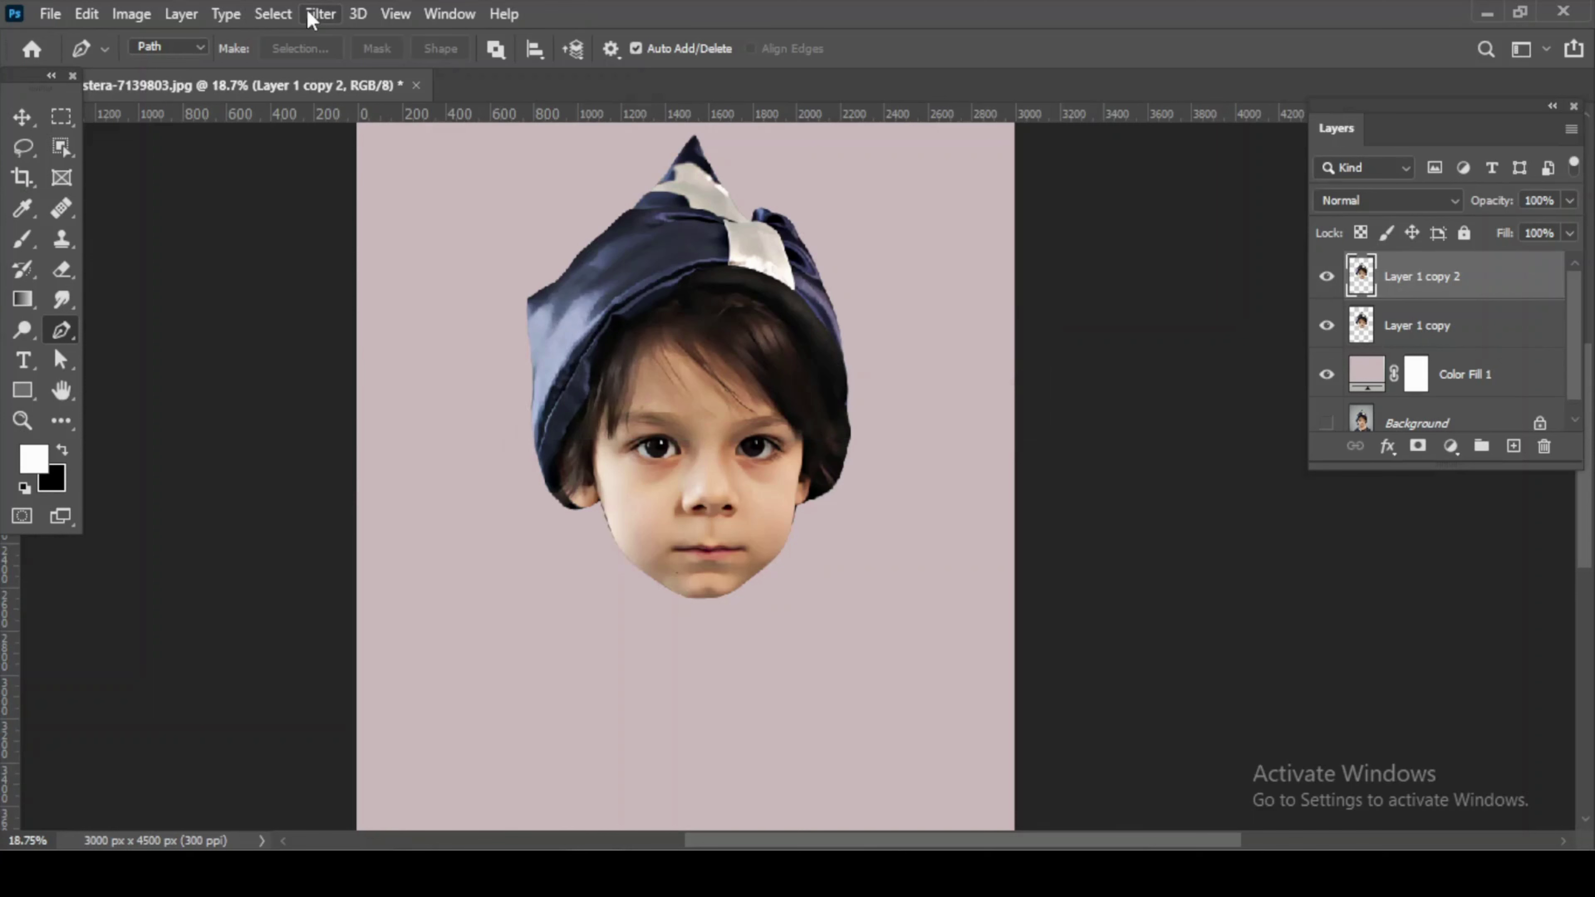
Apply an Unsharp Mask to the head copy with amount 30%, radius 30 pixels and threshold 1 level.
{"action": "left_click", "coordinate": [318, 14]}
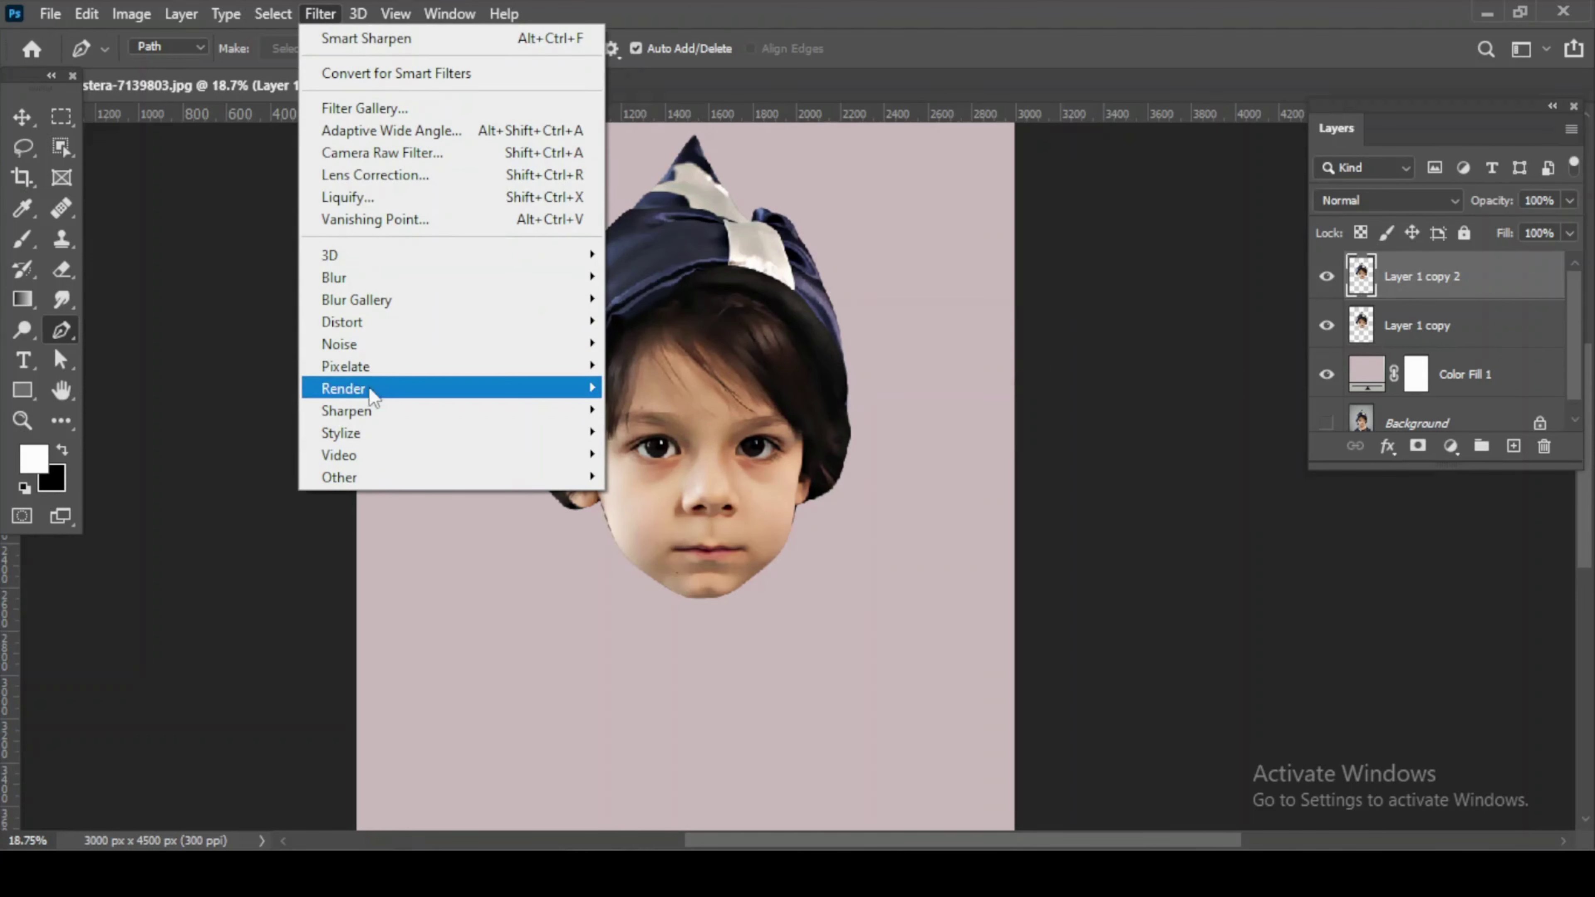
{"action": "mouse_move", "coordinate": [376, 413]}
{"action": "left_click", "coordinate": [650, 521]}
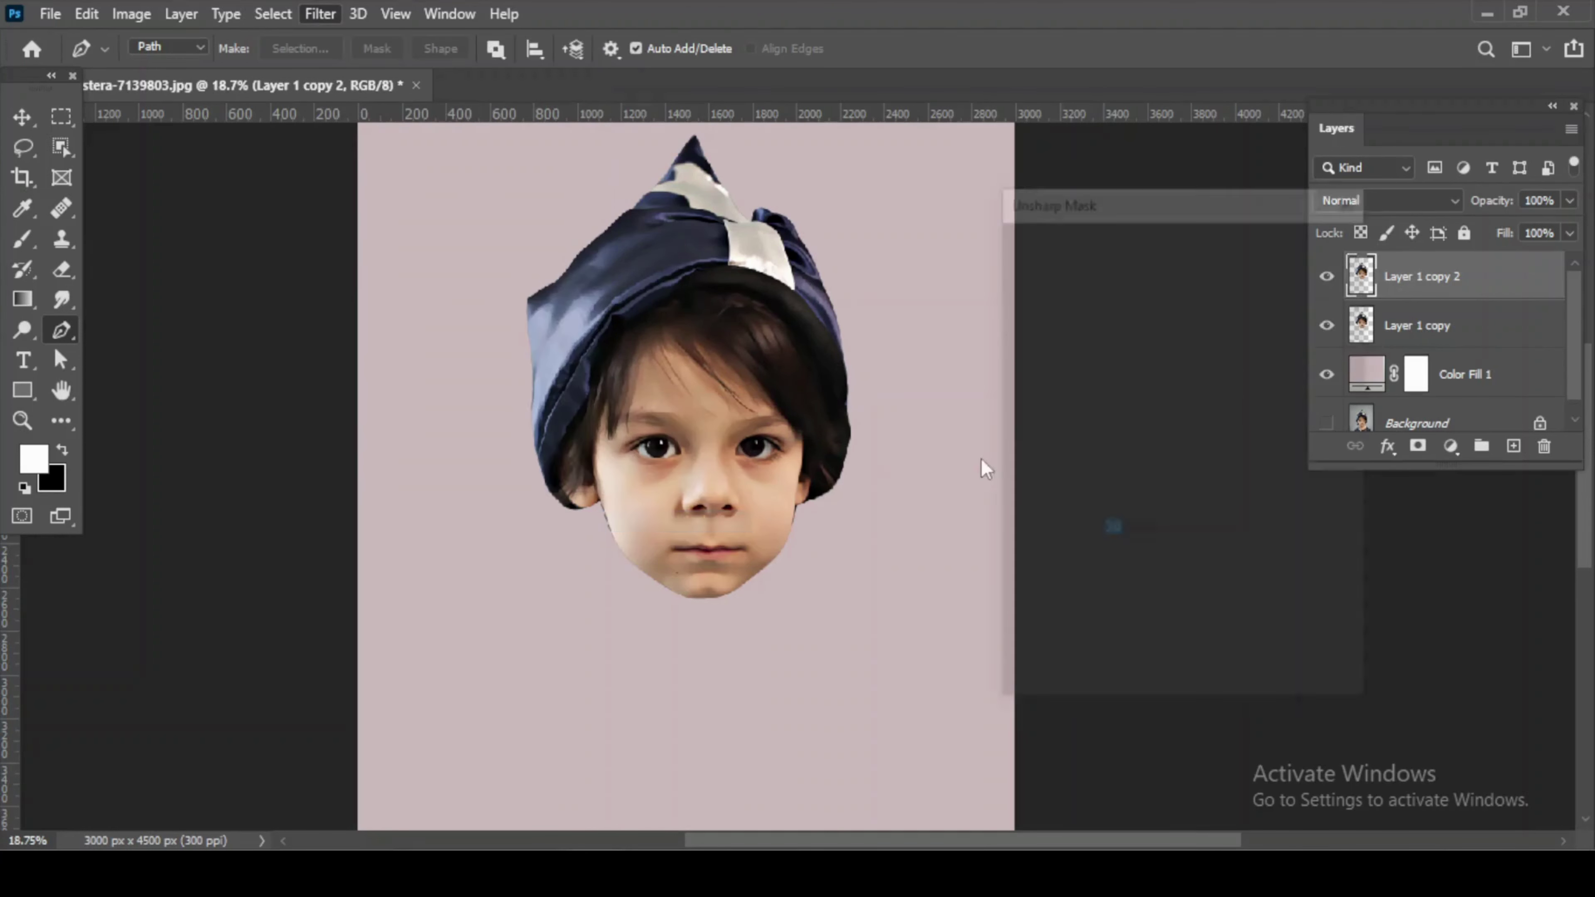
{"action": "left_click", "coordinate": [1101, 590]}
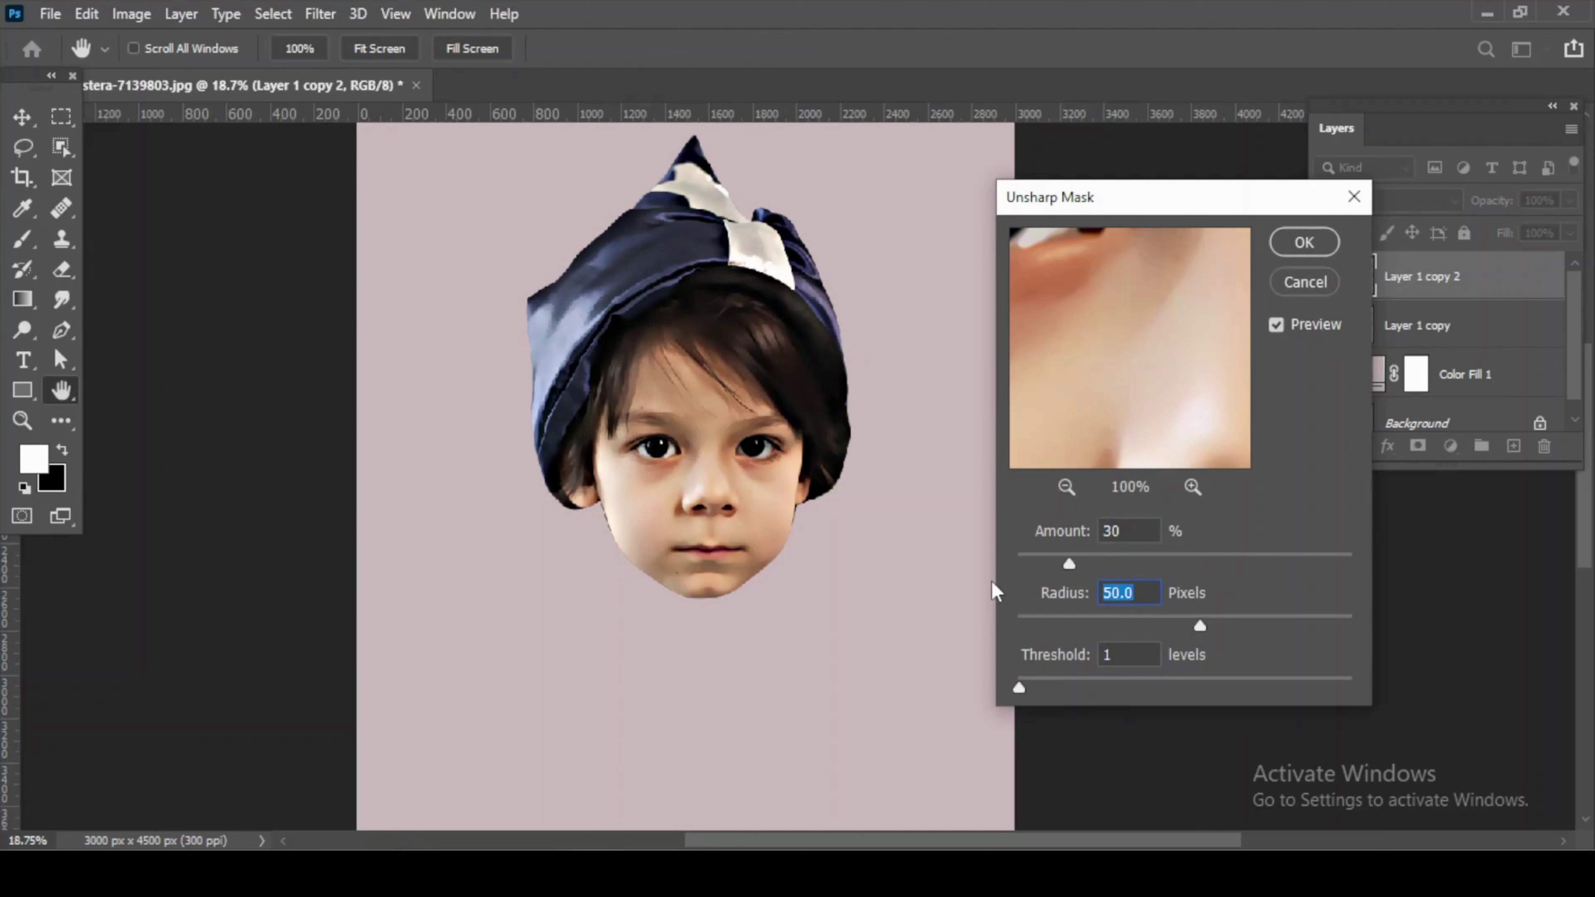
{"action": "type", "text": "30"}
{"action": "key", "text": "Return"}
{"action": "key", "text": "p"}
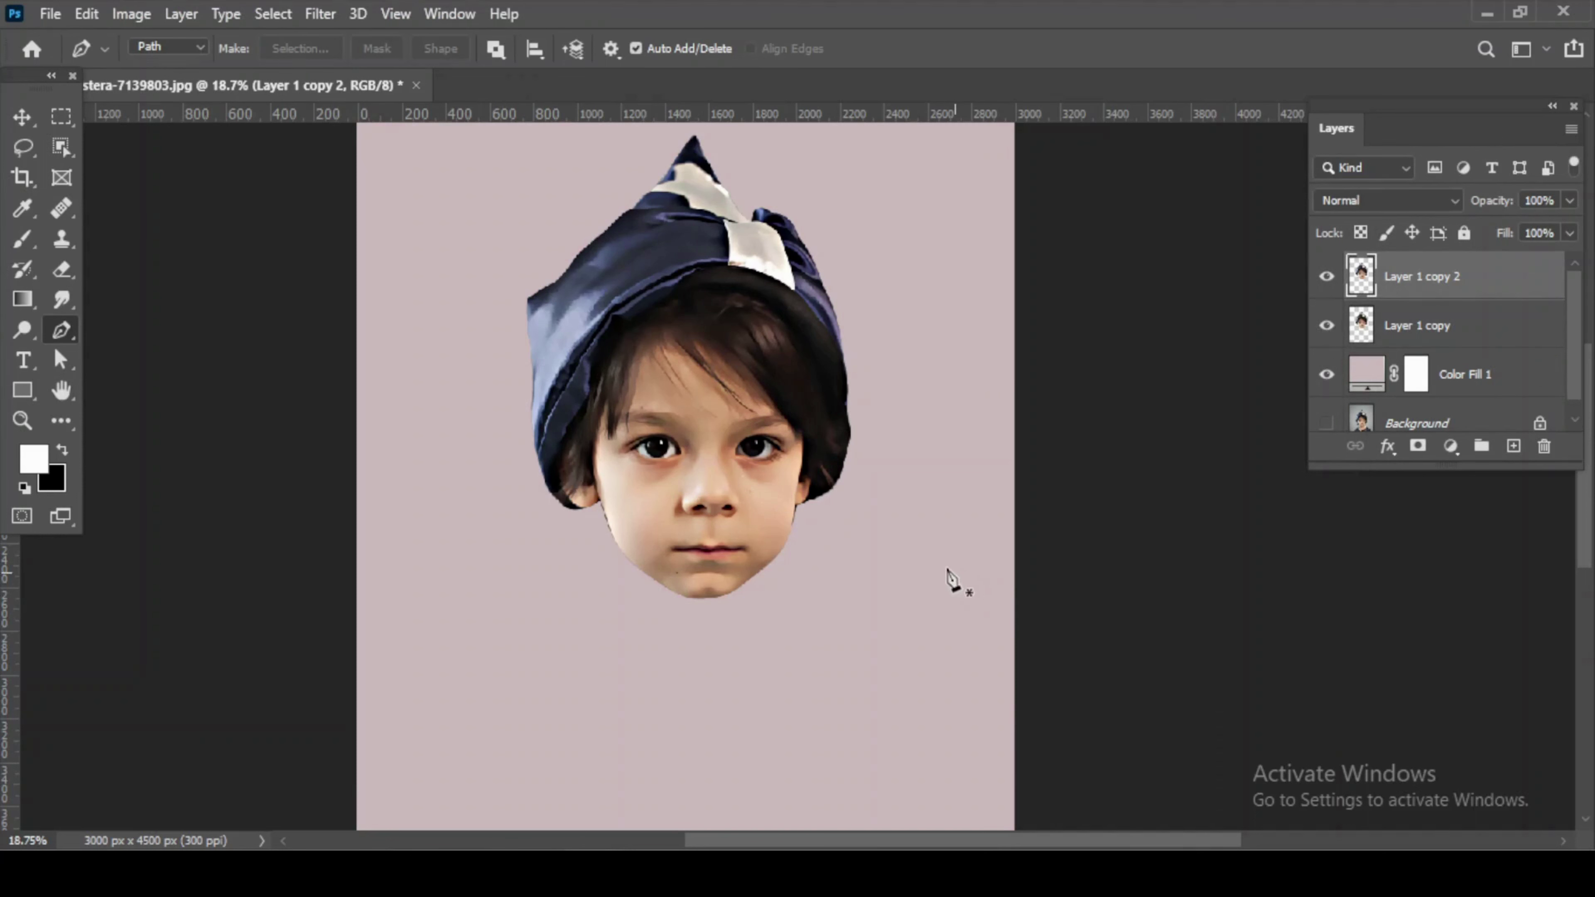
Duplicate the sharpened head copy and apply a High Pass filter with a 1 px radius to the duplicate.
{"action": "scroll", "coordinate": [741, 462], "scroll_direction": "up", "scroll_amount": 2}
{"action": "scroll", "coordinate": [741, 462], "scroll_direction": "up", "scroll_amount": 1}
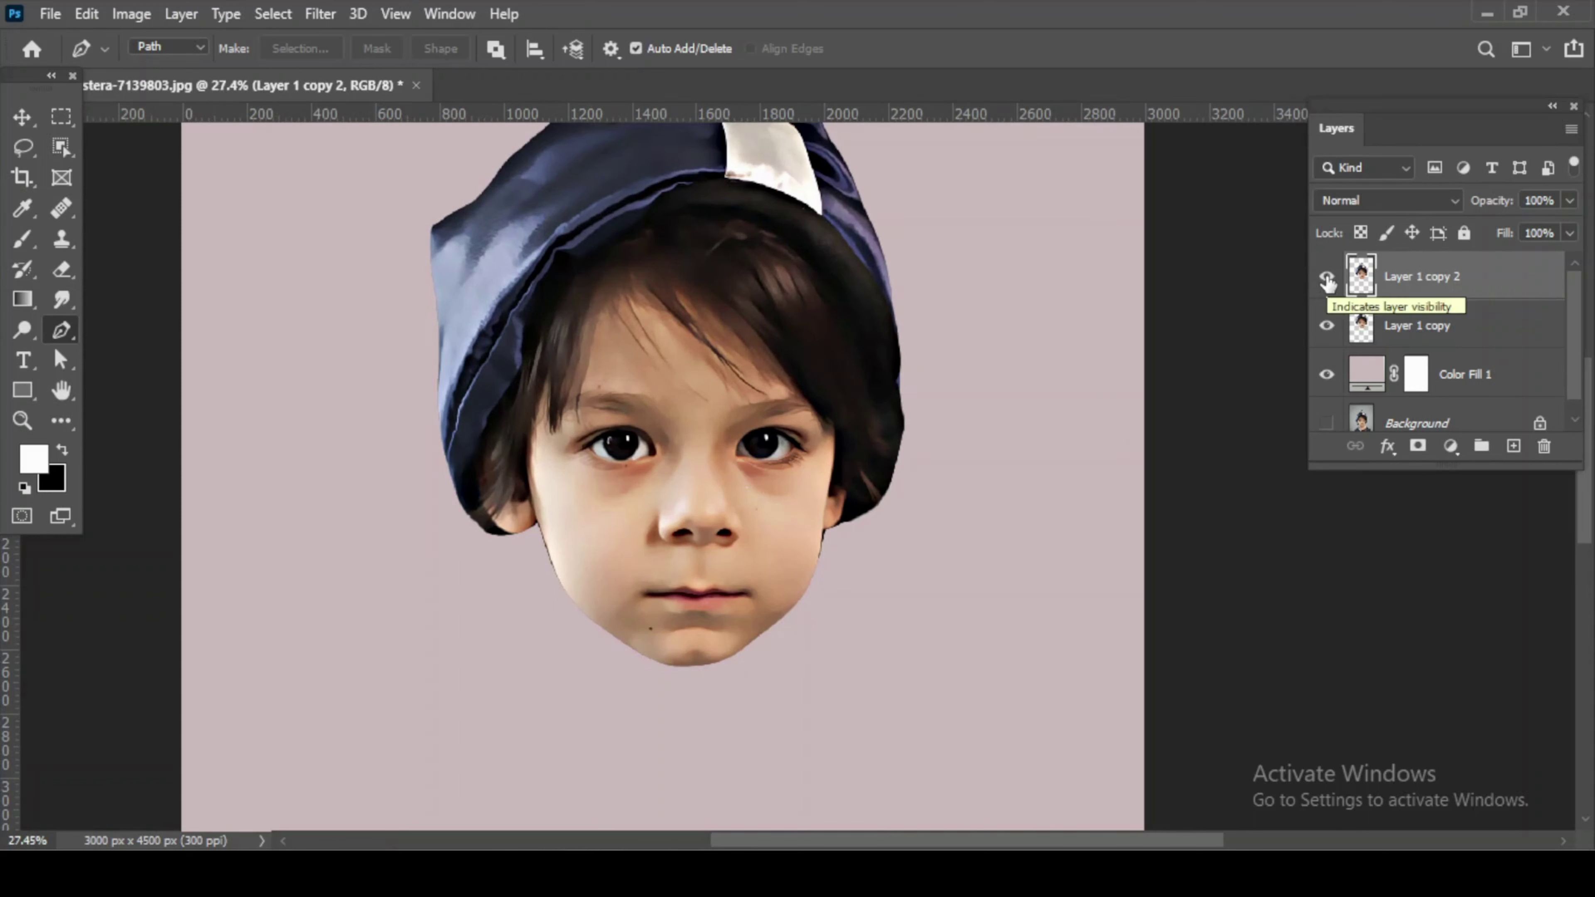
{"action": "key", "text": "ctrl+j"}
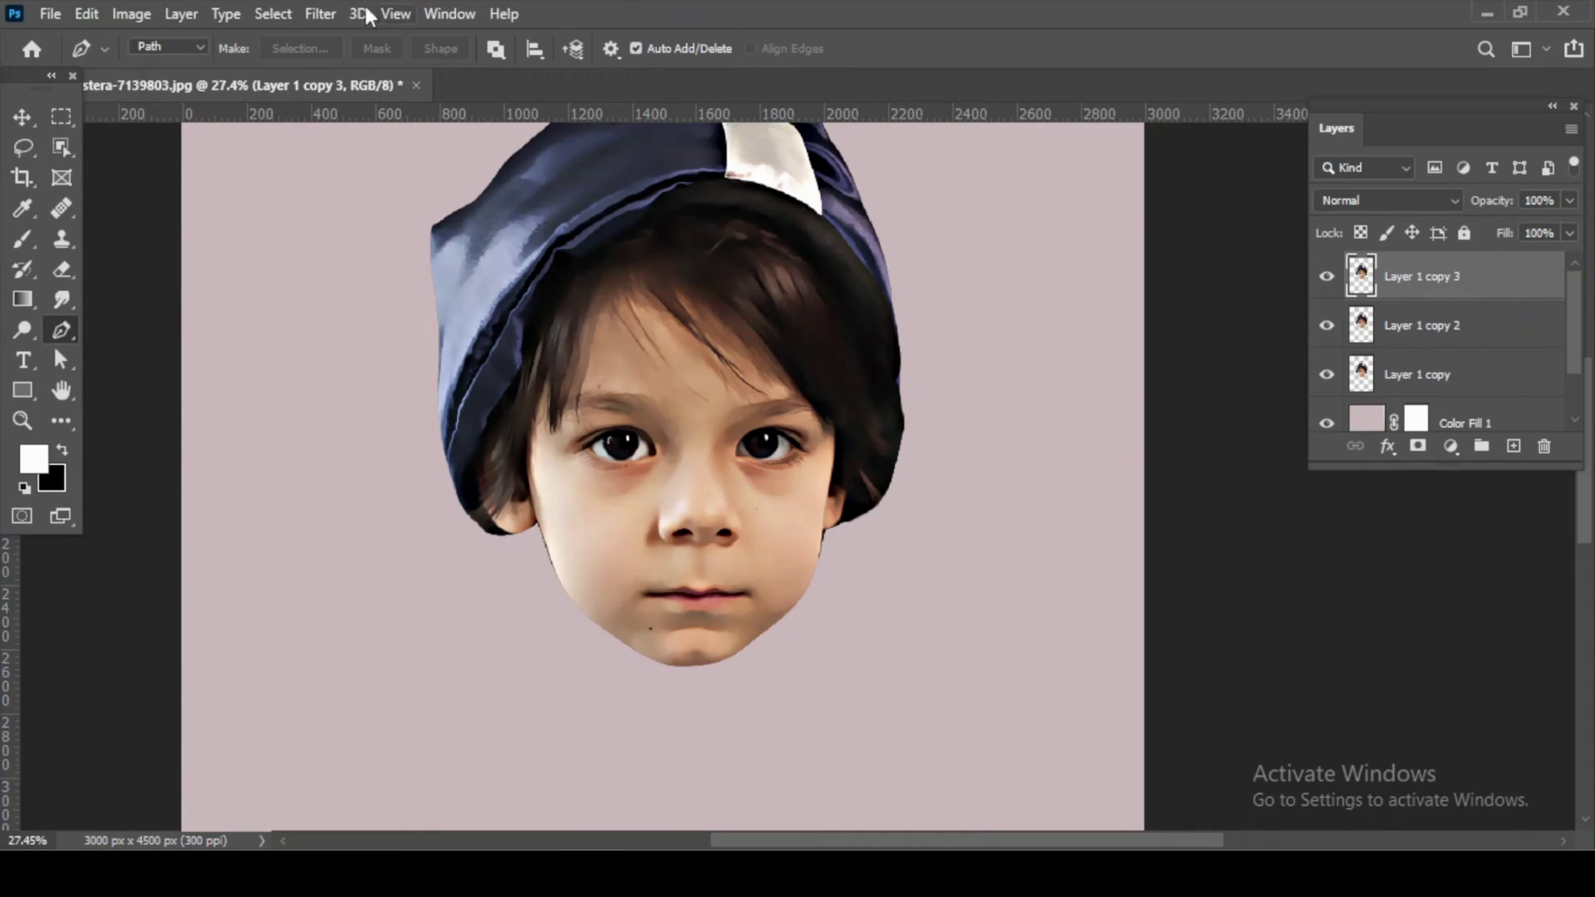
{"action": "left_click", "coordinate": [317, 13]}
{"action": "mouse_move", "coordinate": [566, 477]}
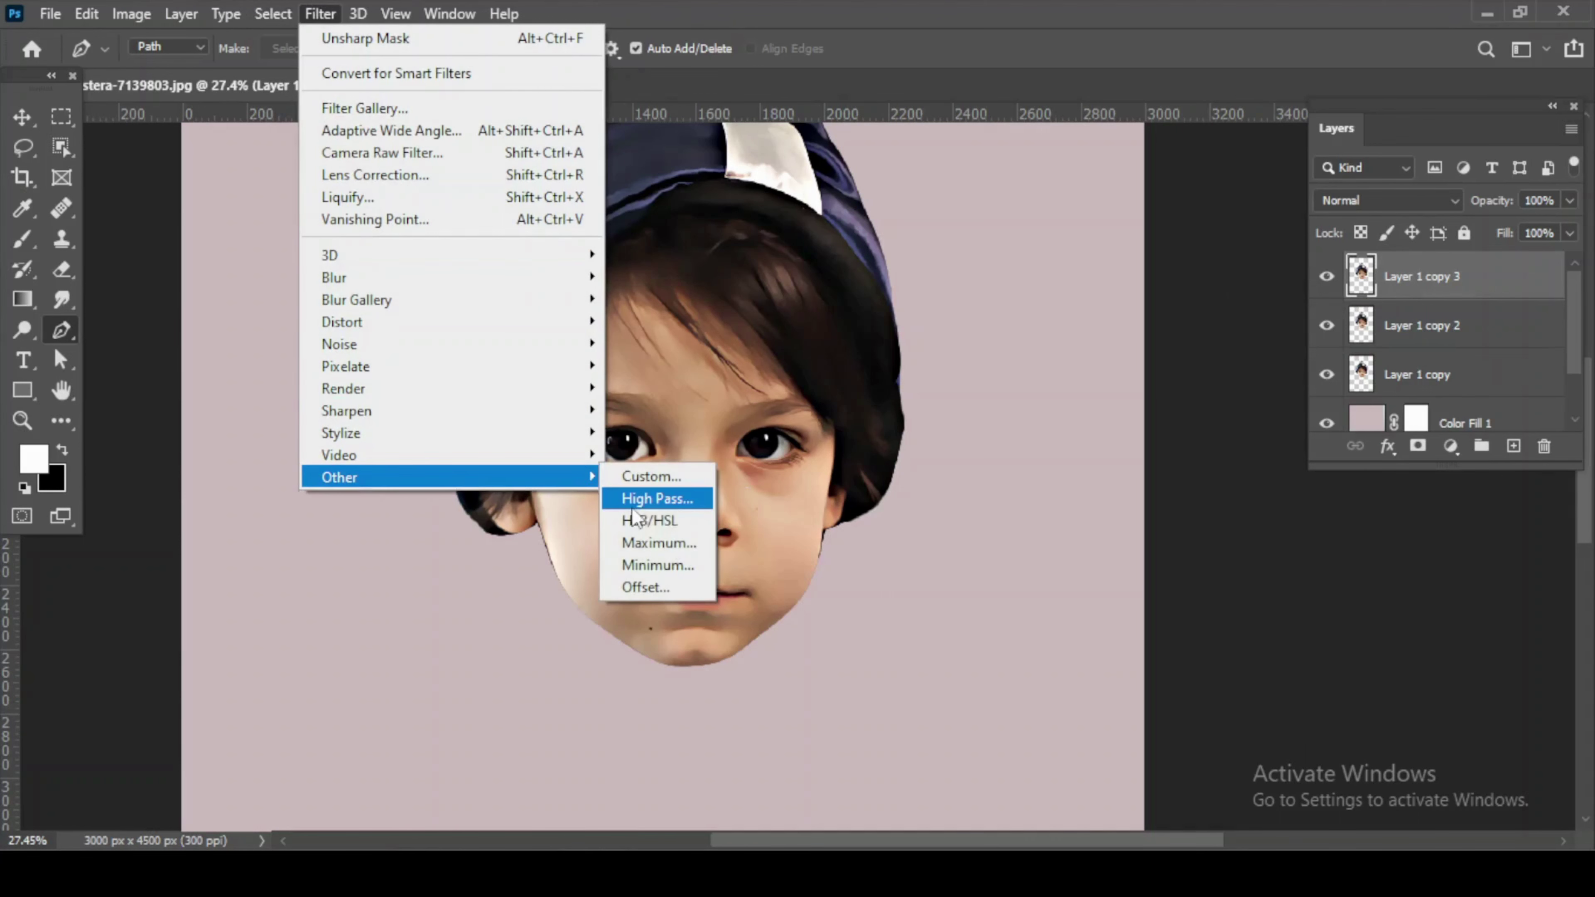
{"action": "left_click", "coordinate": [660, 498]}
{"action": "type", "text": "1"}
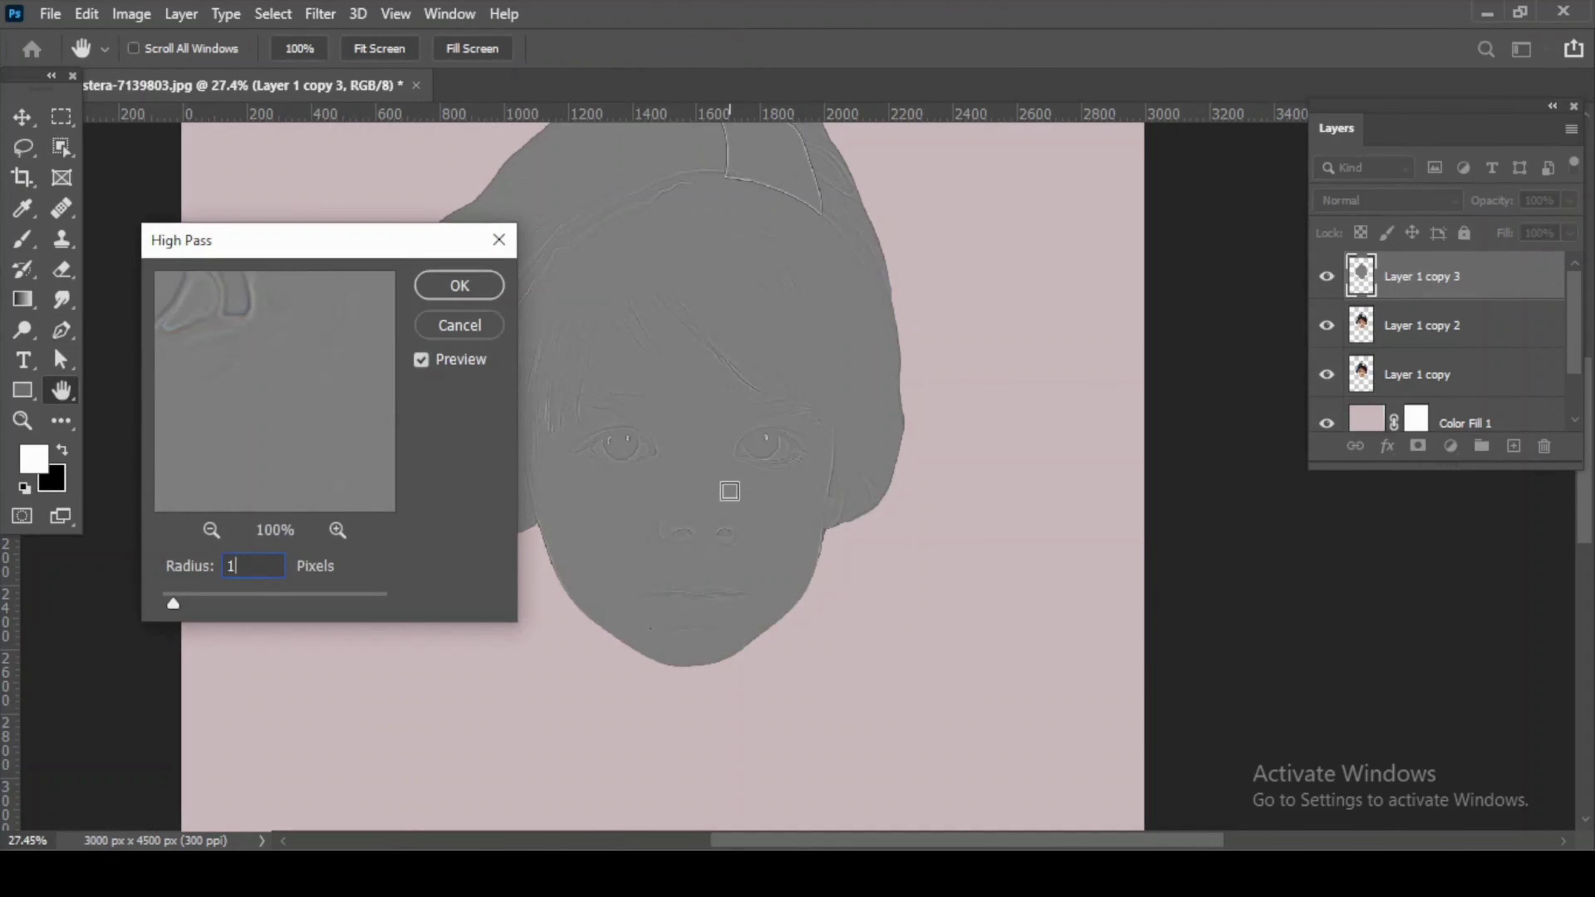
{"action": "left_click", "coordinate": [459, 285]}
{"action": "key", "text": "p"}
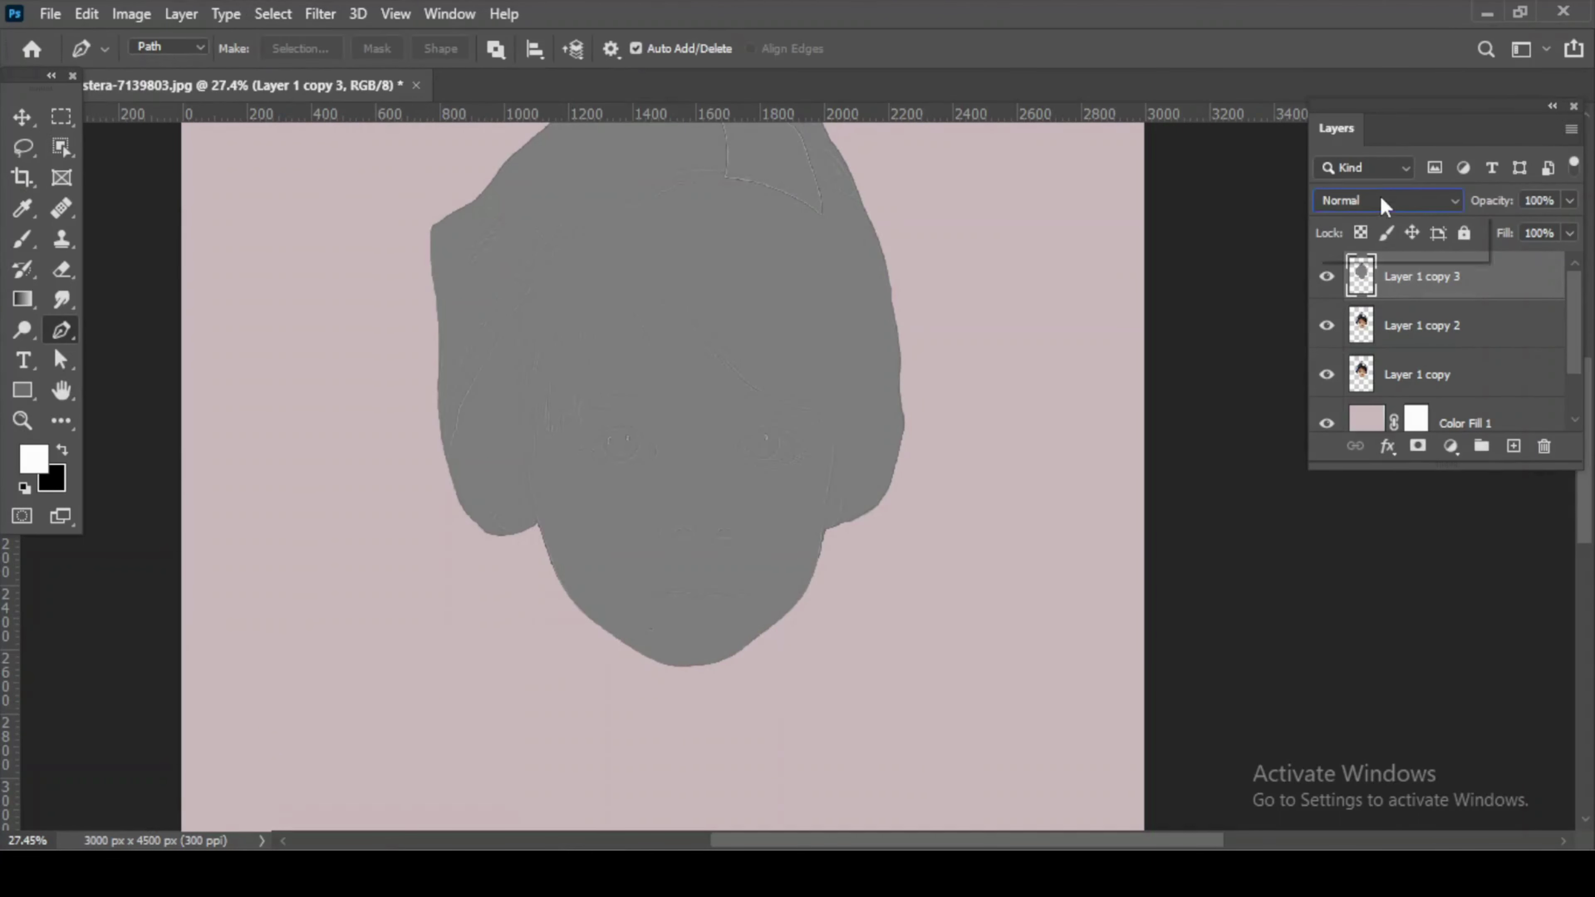
Set the high-pass layer to Overlay, merge it with both head layers beneath, and toggle the merged layer's visibility.
{"action": "left_click", "coordinate": [1380, 199]}
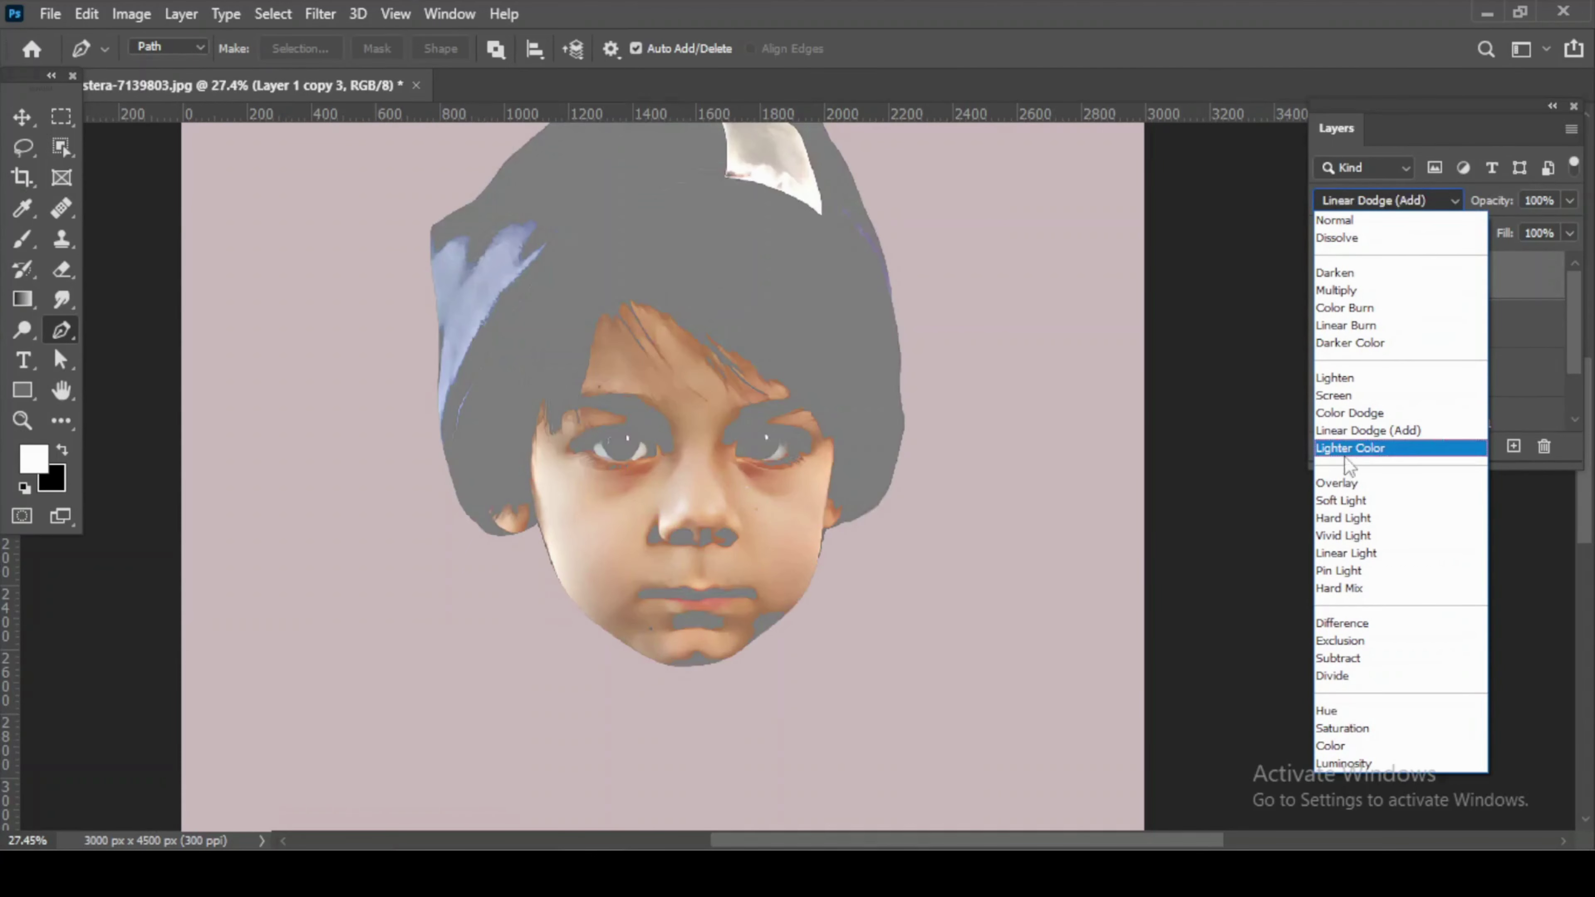
{"action": "left_click", "coordinate": [1349, 484]}
{"action": "key", "text": "ctrl+e"}
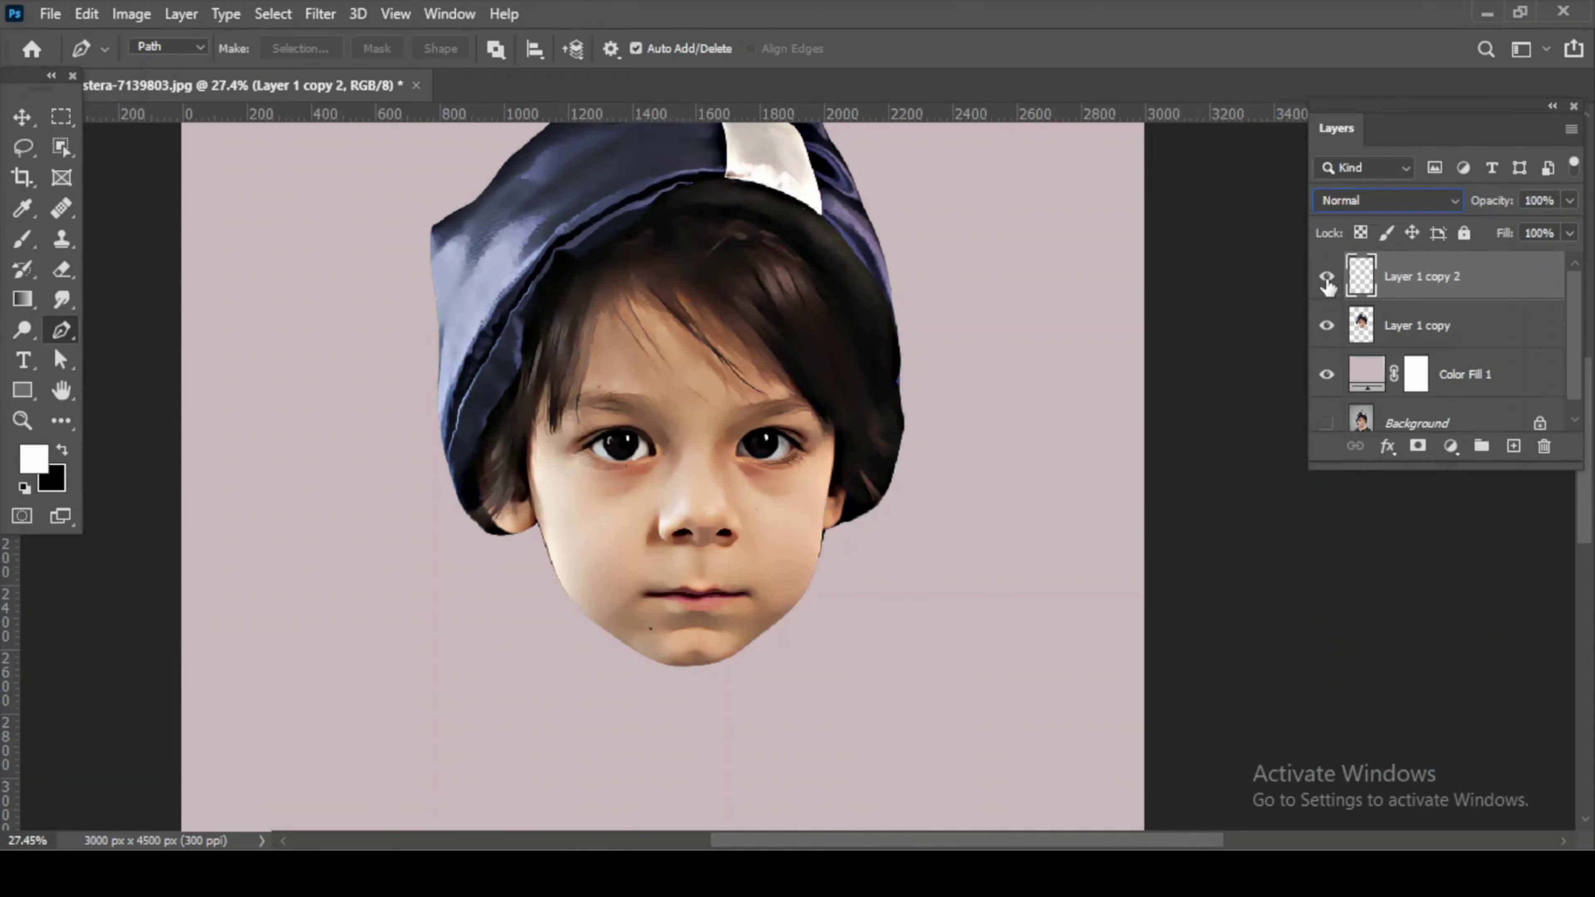
{"action": "key", "text": "ctrl+e"}
{"action": "left_click", "coordinate": [1326, 277]}
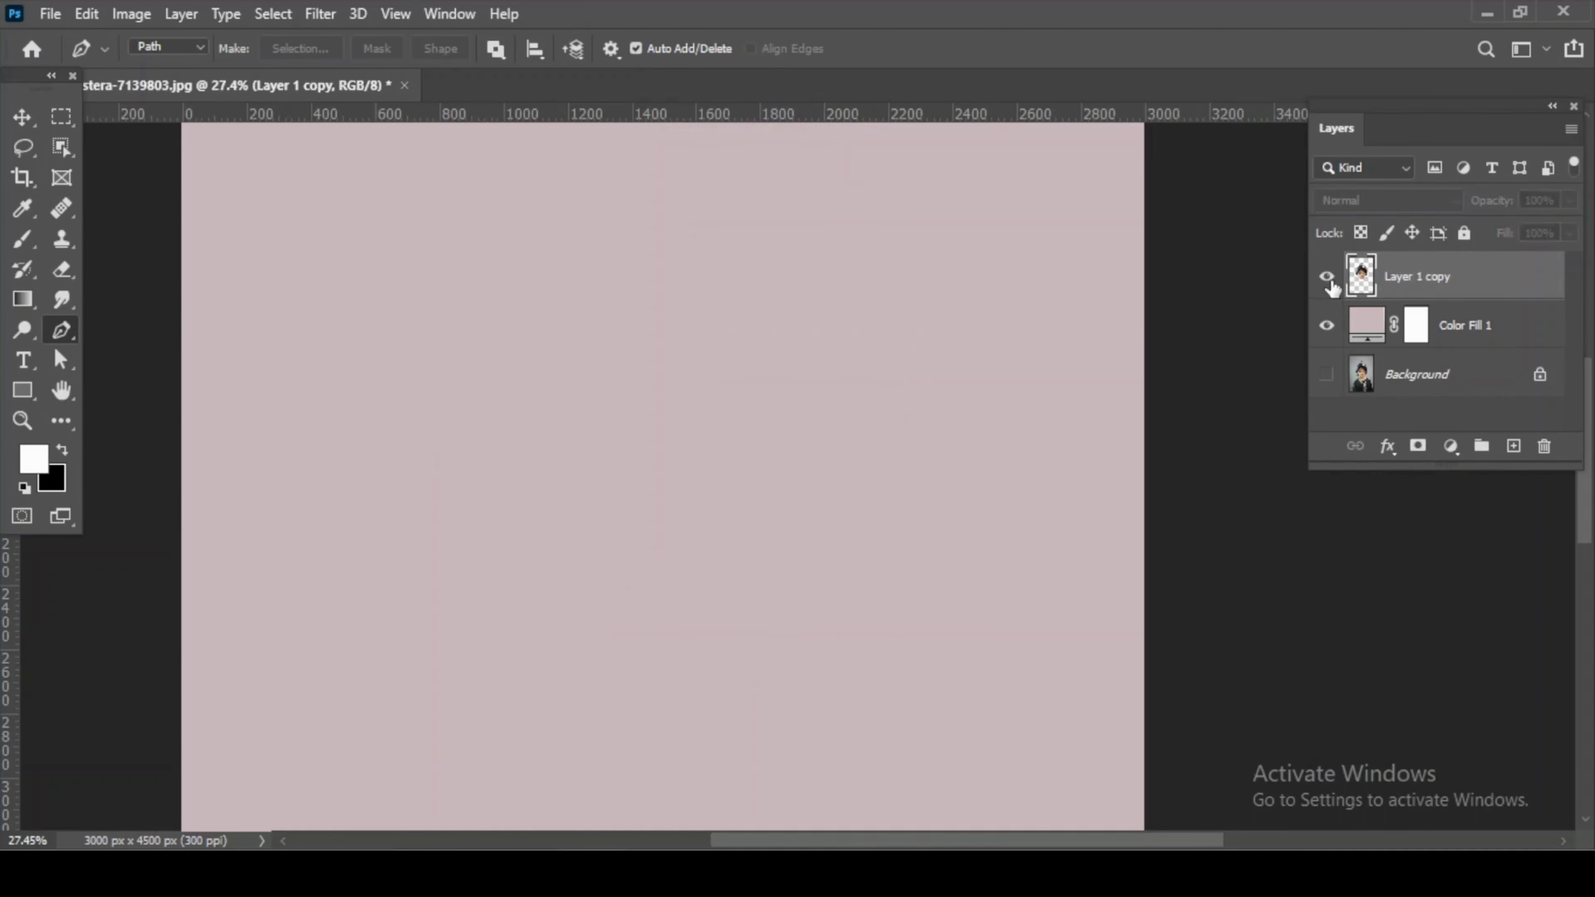
{"action": "left_click", "coordinate": [1326, 276]}
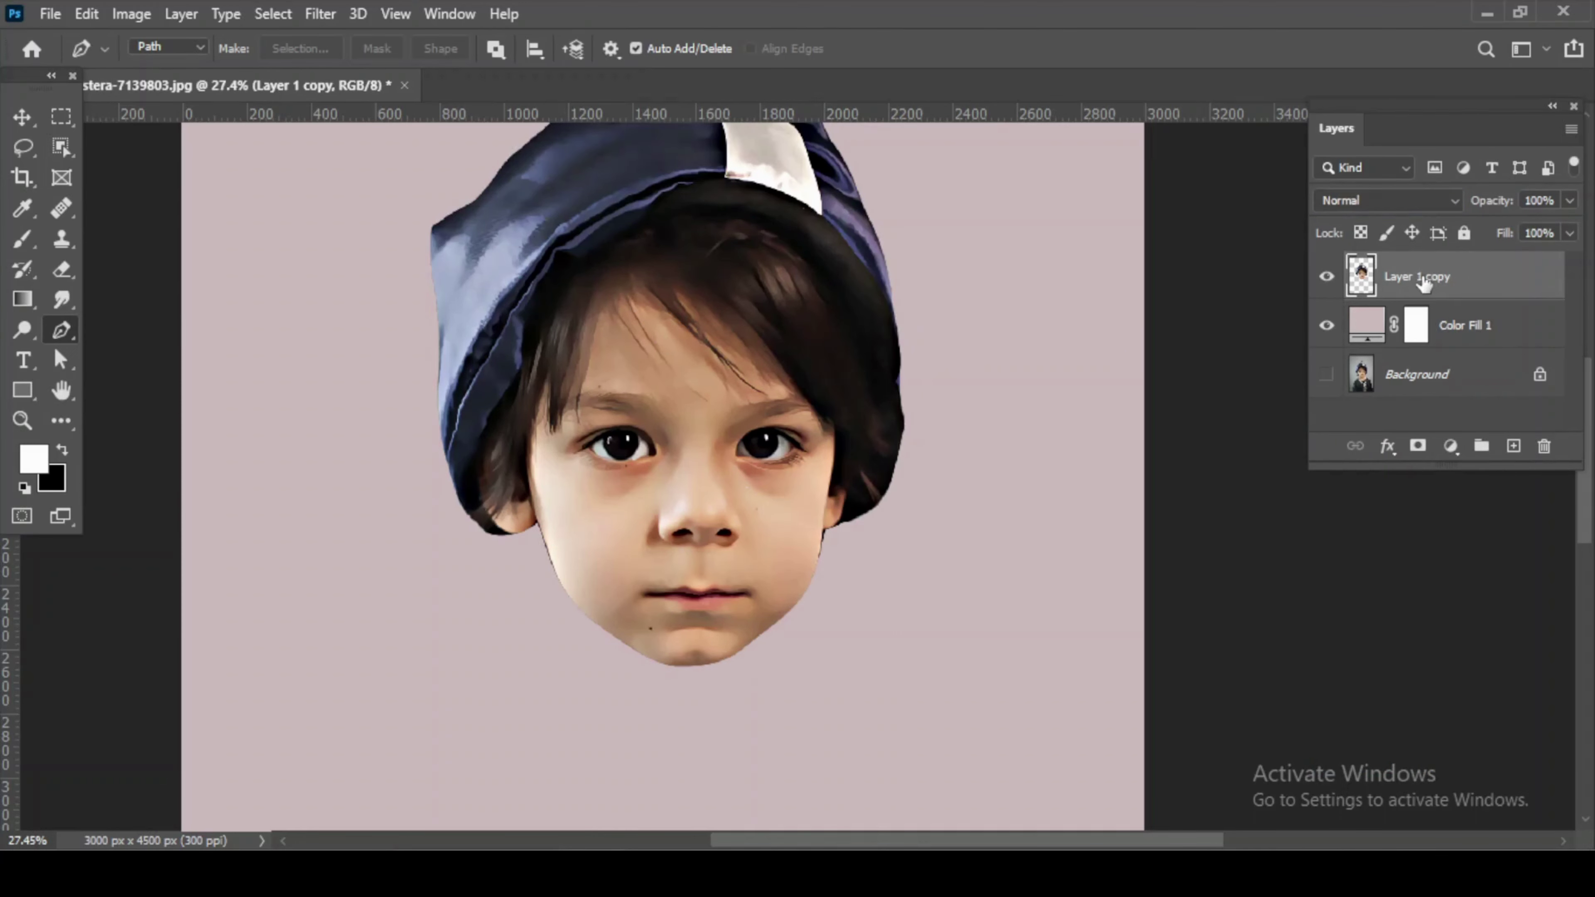
Duplicate the merged head layer and rename the duplicate HDR.
{"action": "key", "text": "ctrl+j"}
{"action": "double_click", "coordinate": [1428, 276]}
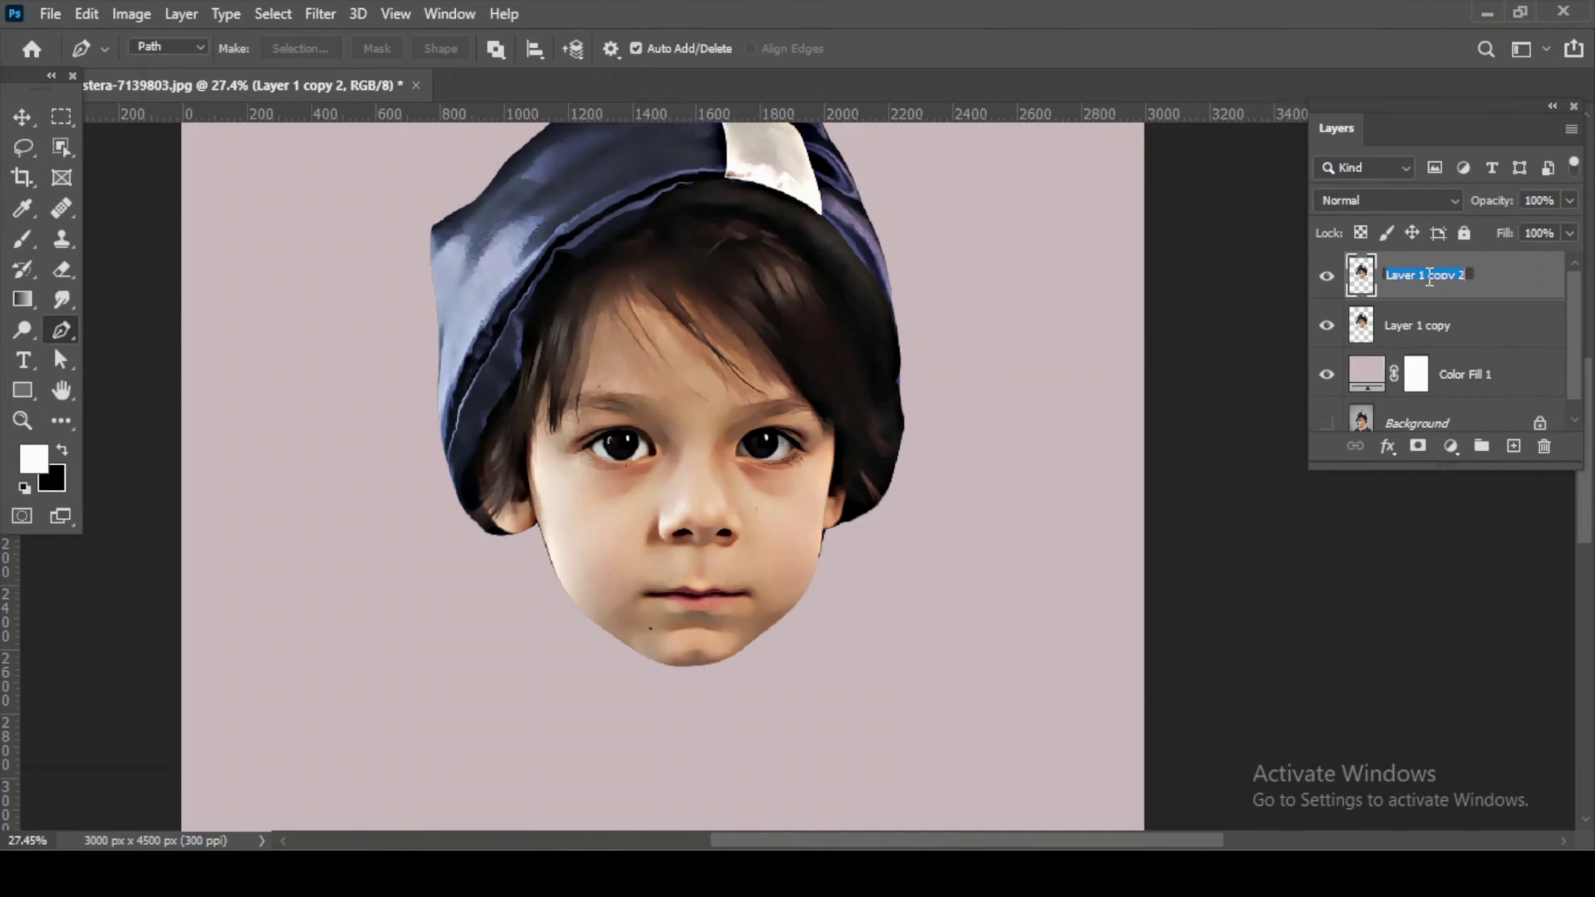
{"action": "type", "text": "HDR"}
{"action": "key", "text": "Return"}
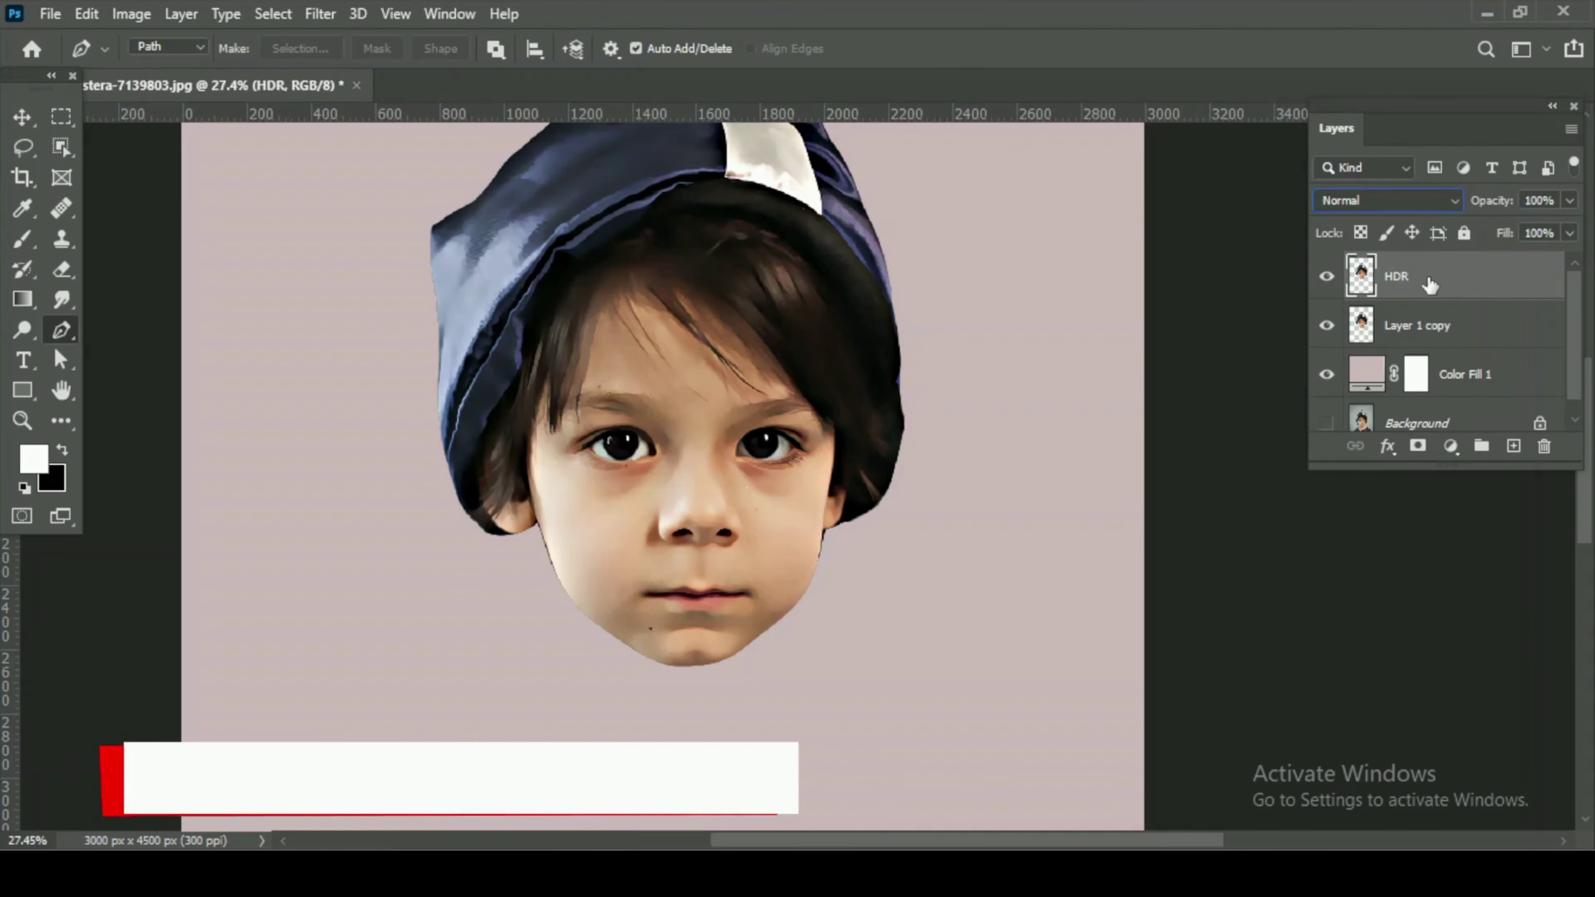
Desaturate the HDR layer and invert its tones.
{"action": "left_click", "coordinate": [131, 13]}
{"action": "mouse_move", "coordinate": [161, 73]}
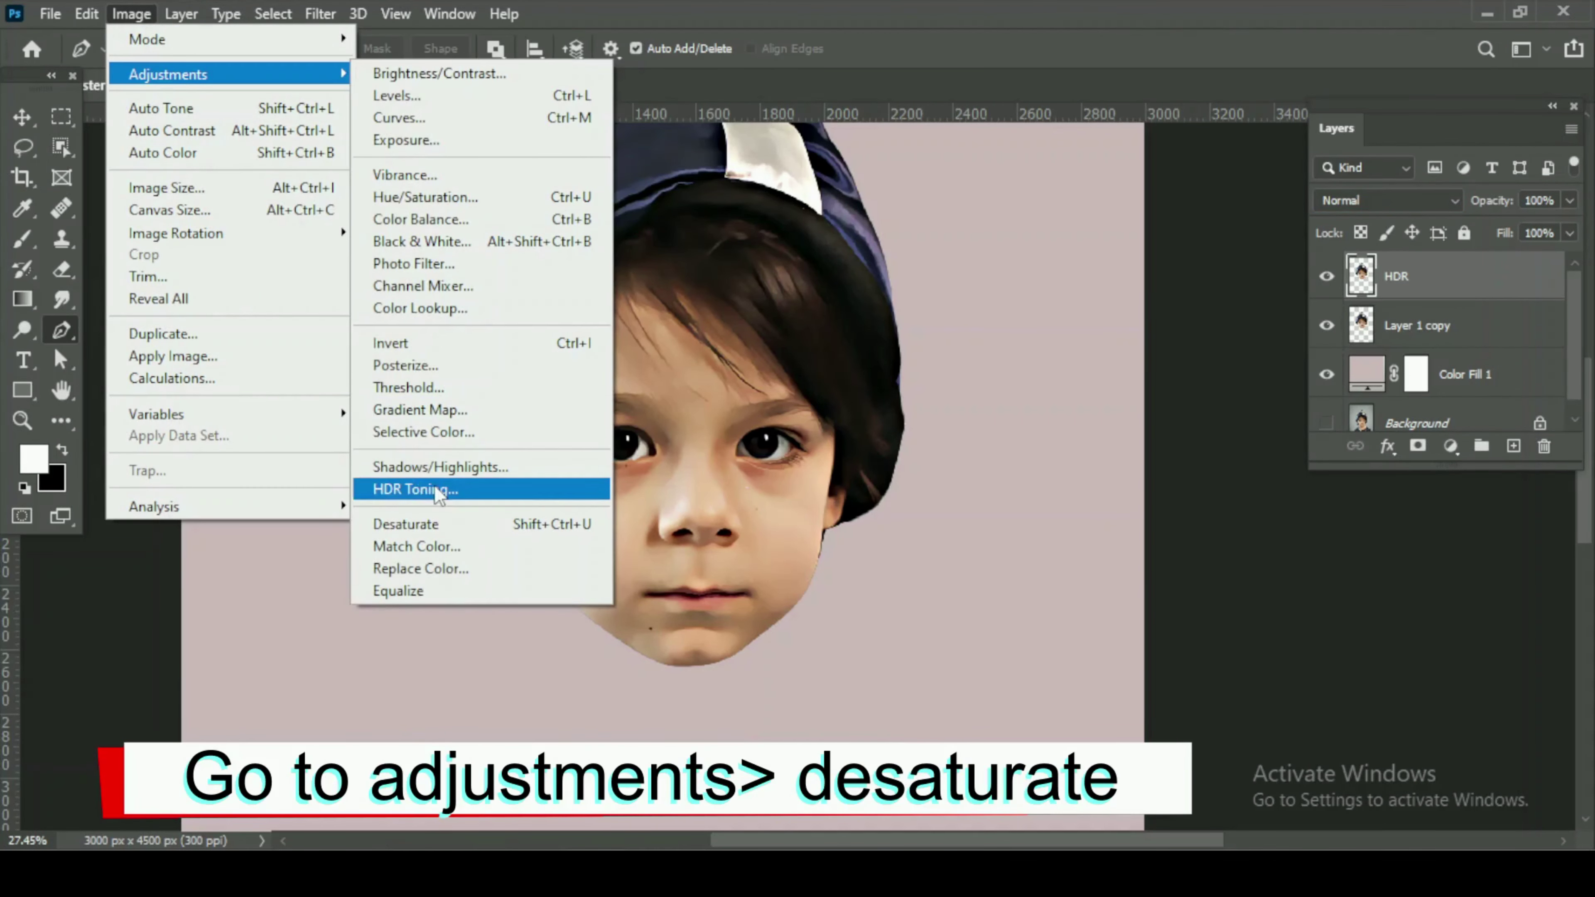
{"action": "left_click", "coordinate": [436, 520]}
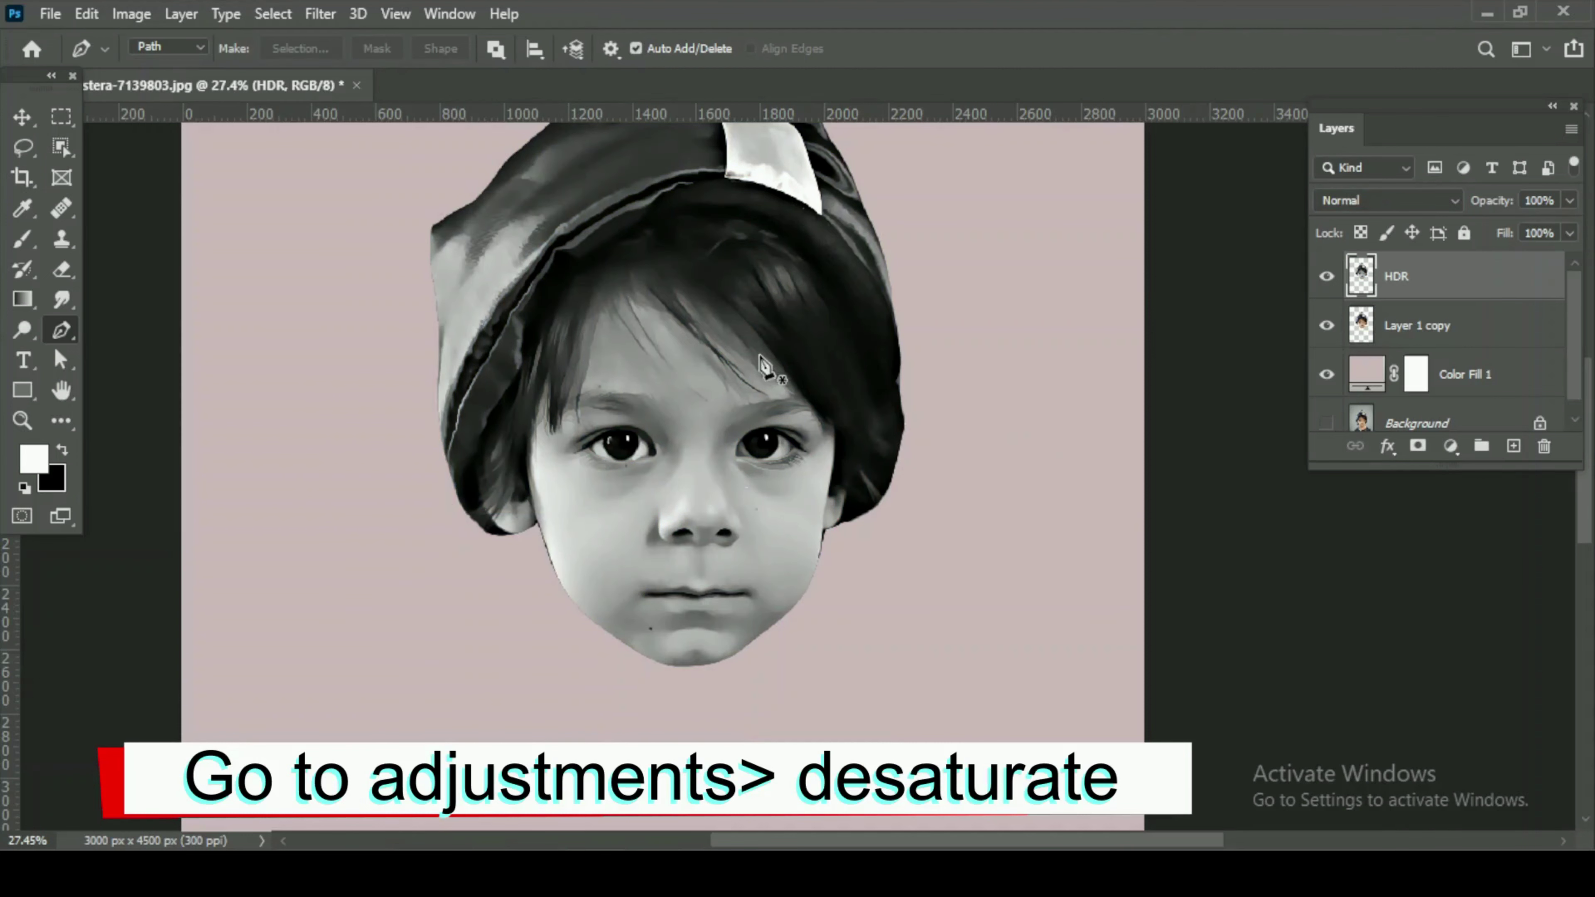
{"action": "left_click_drag", "start_coordinate": [725, 242], "coordinate": [722, 338]}
{"action": "left_click", "coordinate": [132, 13]}
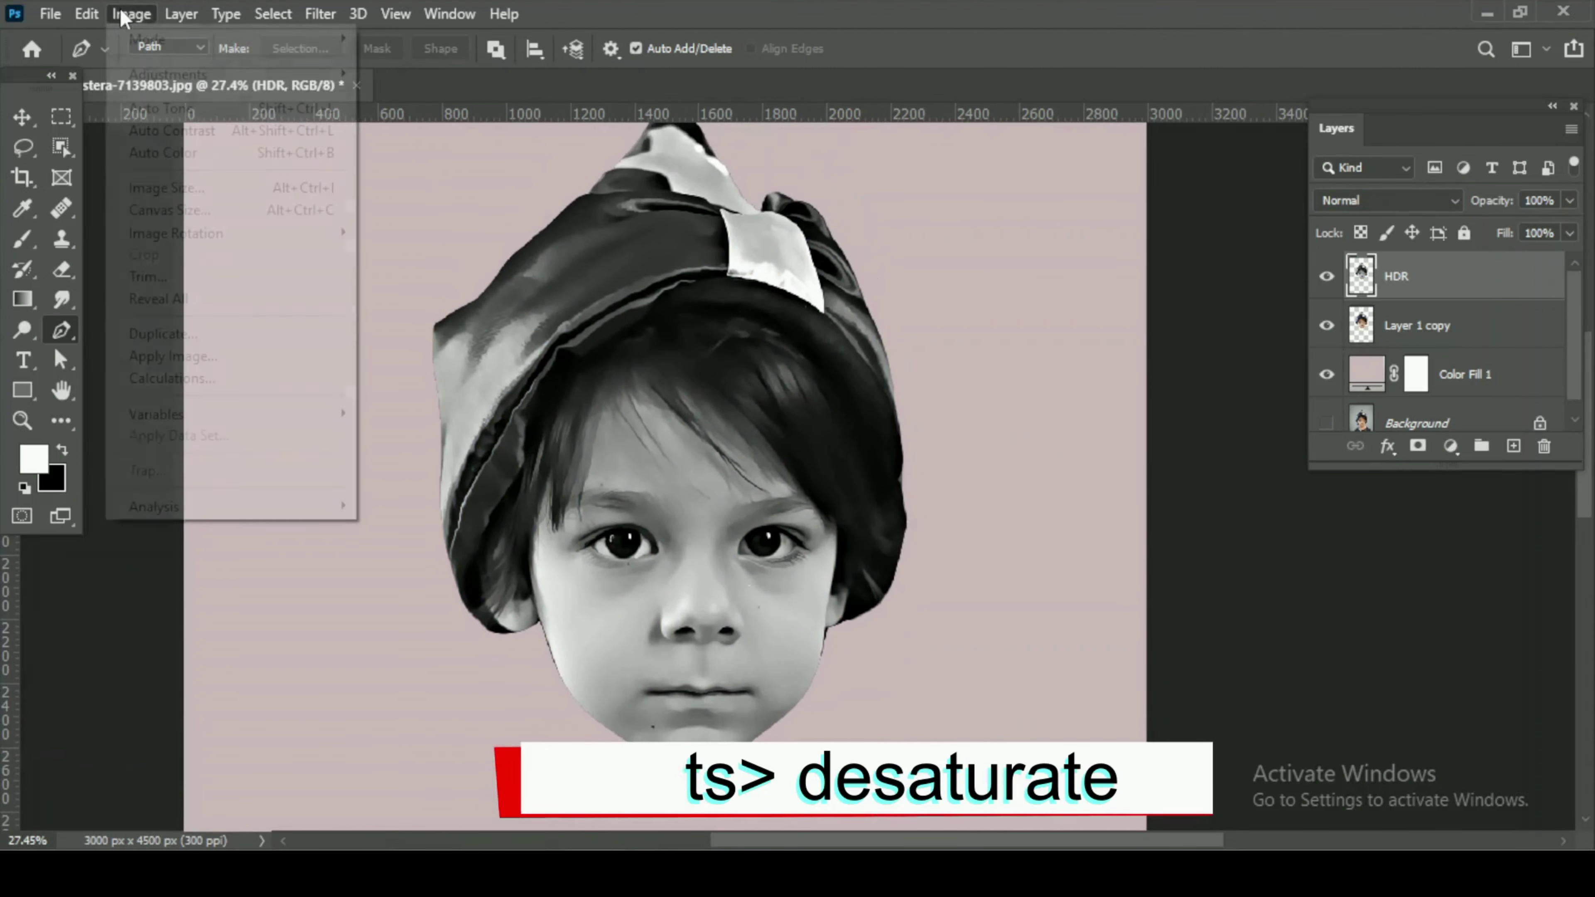
{"action": "mouse_move", "coordinate": [197, 80]}
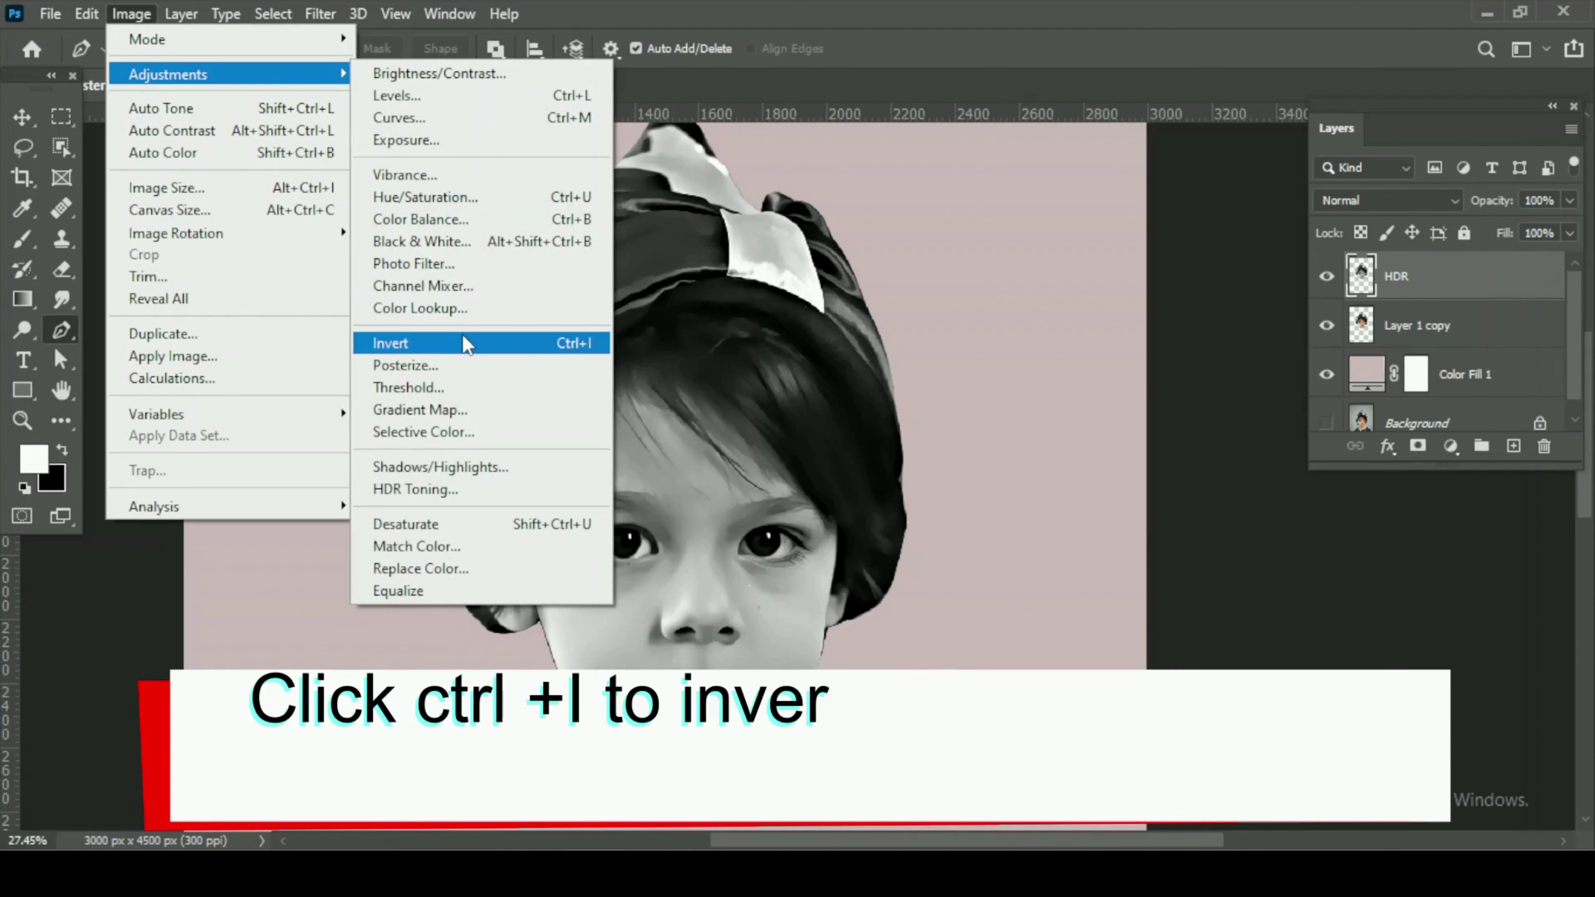
{"action": "left_click", "coordinate": [402, 343]}
Set the HDR layer to Overlay at 17% opacity and toggle its visibility to compare the effect.
{"action": "left_click", "coordinate": [1356, 201]}
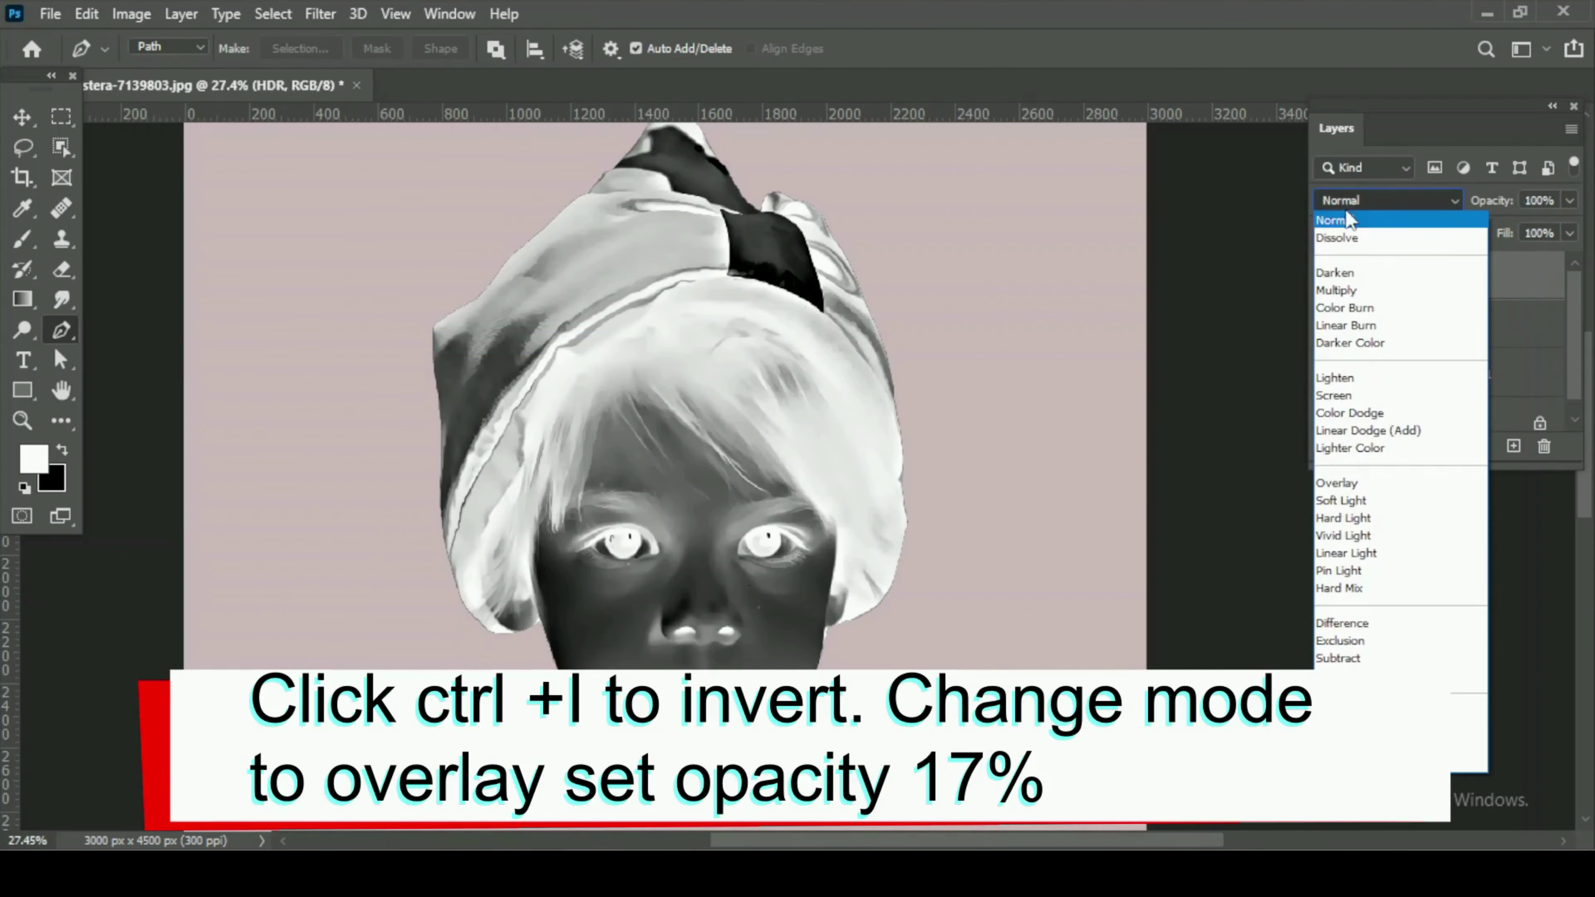
{"action": "left_click", "coordinate": [1336, 483]}
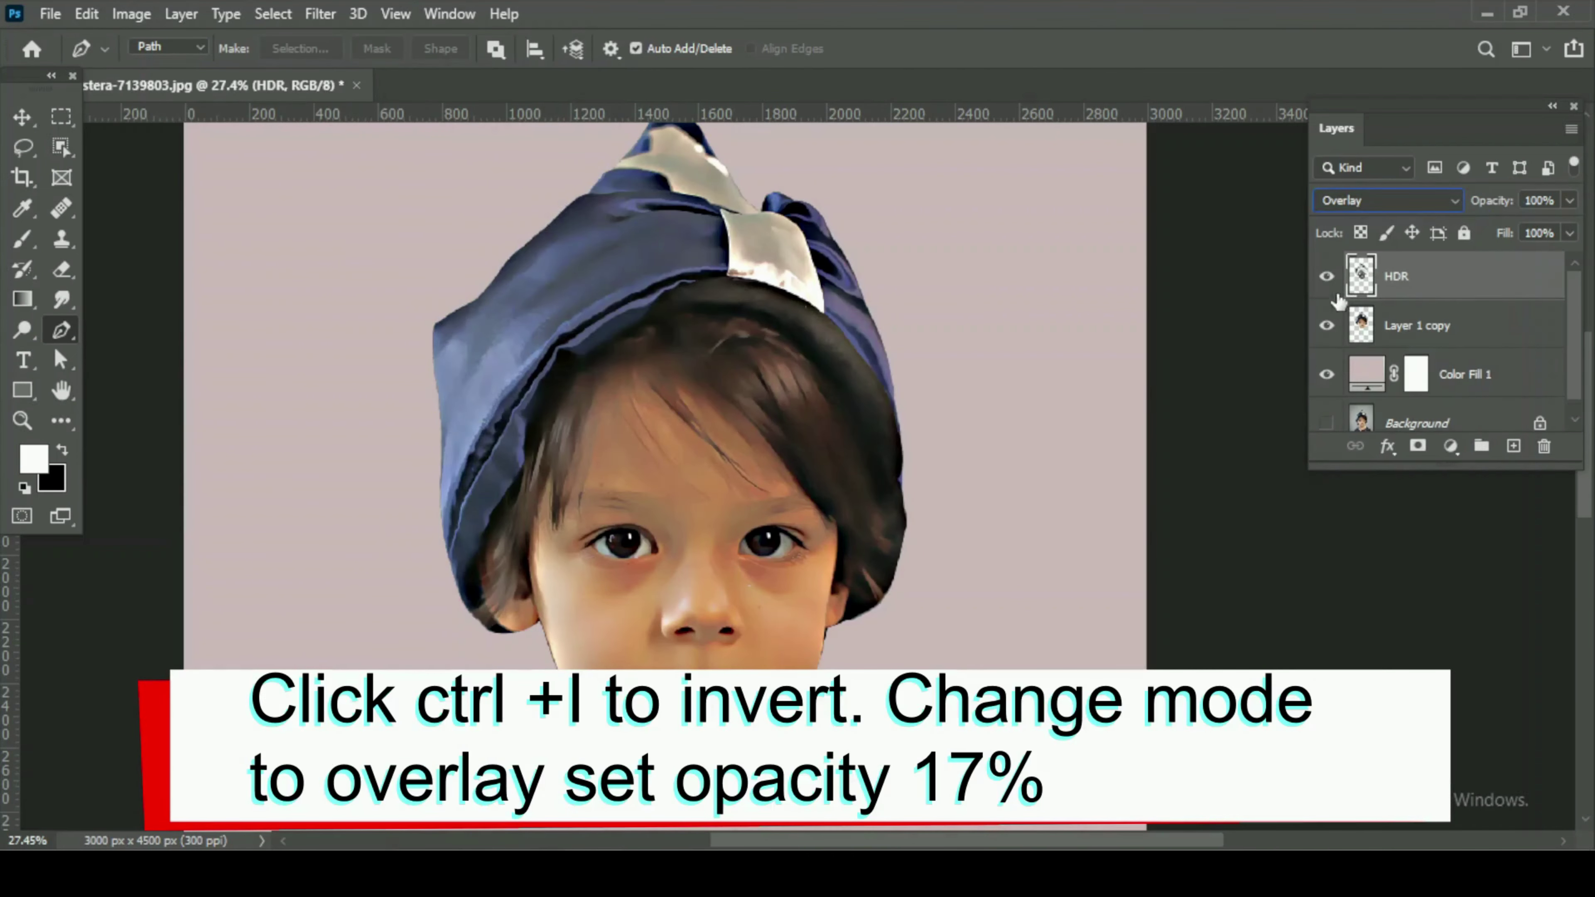
{"action": "scroll", "coordinate": [740, 456], "scroll_direction": "down", "scroll_amount": 2}
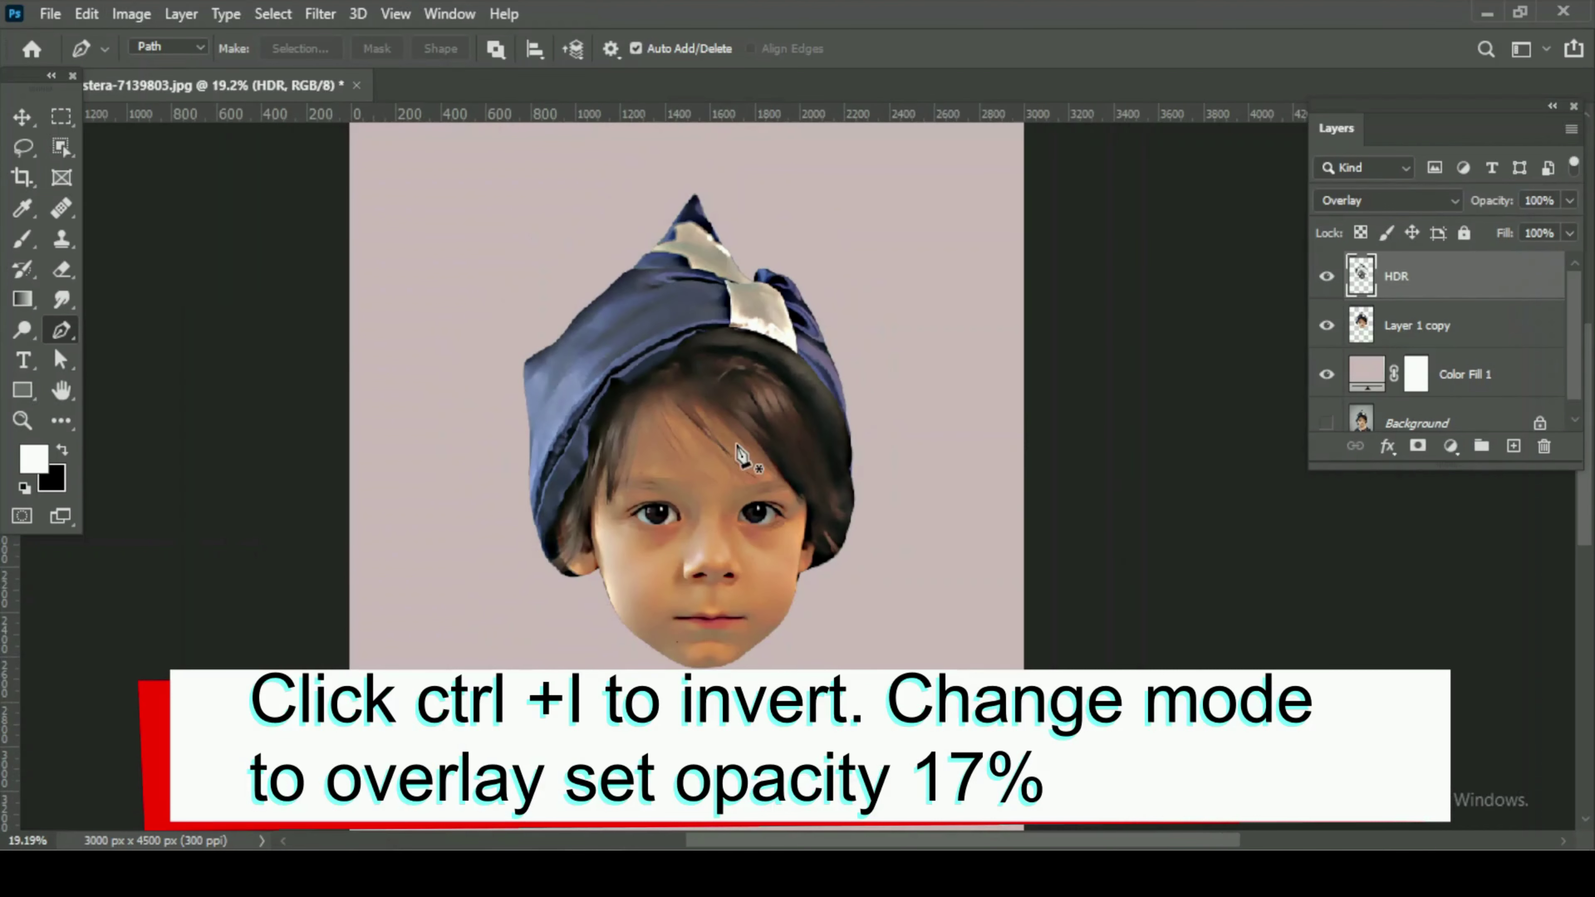
{"action": "left_click", "coordinate": [1568, 200]}
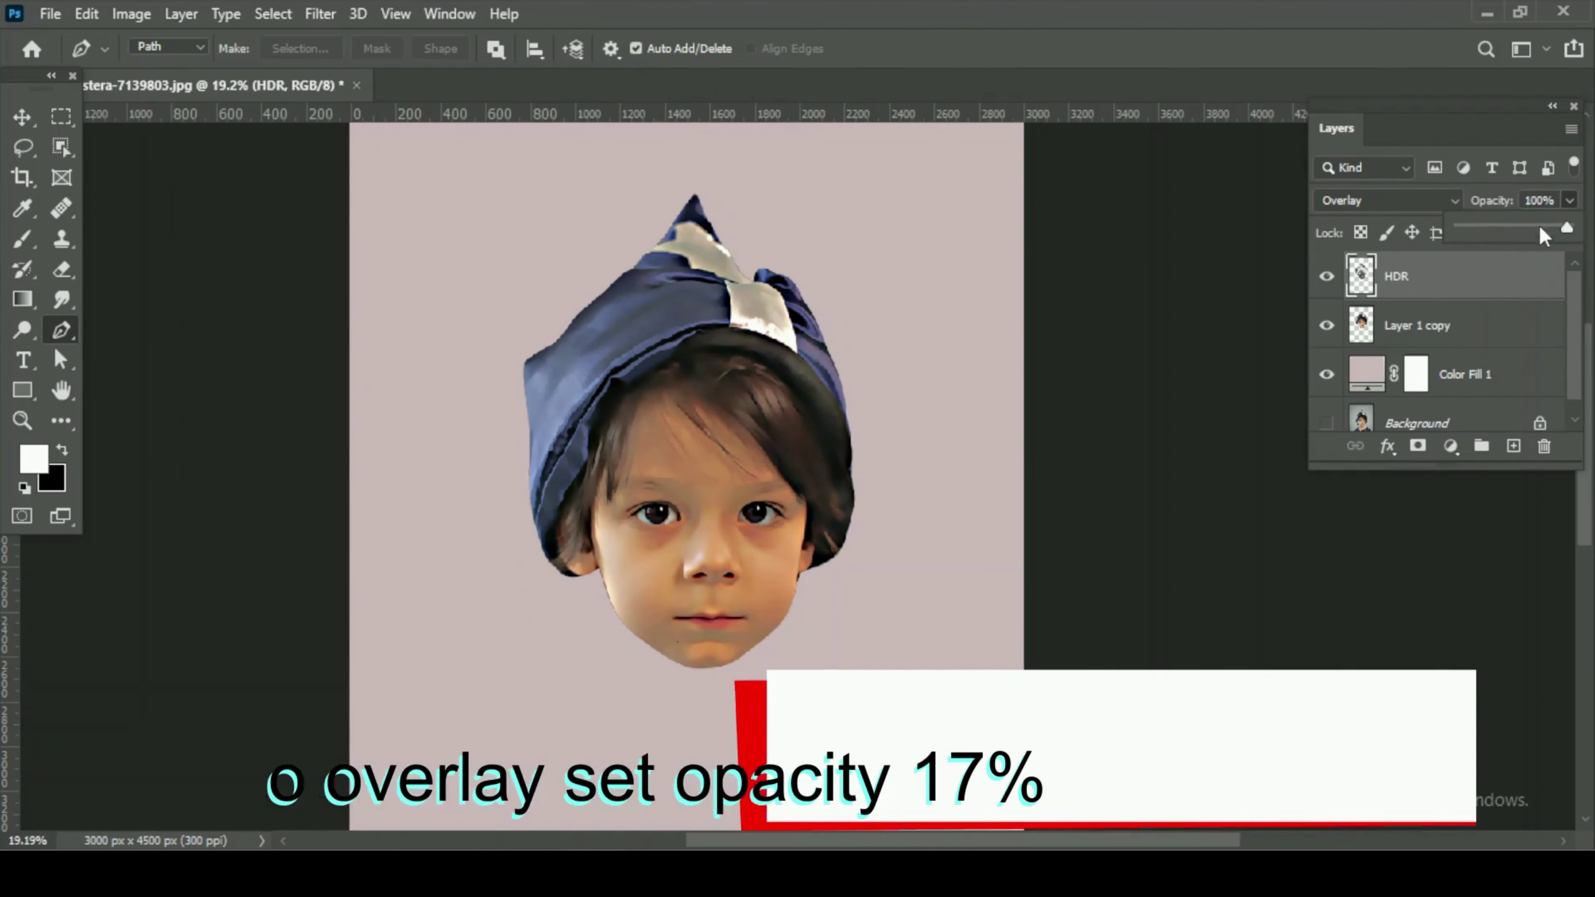
{"action": "left_click", "coordinate": [1490, 228]}
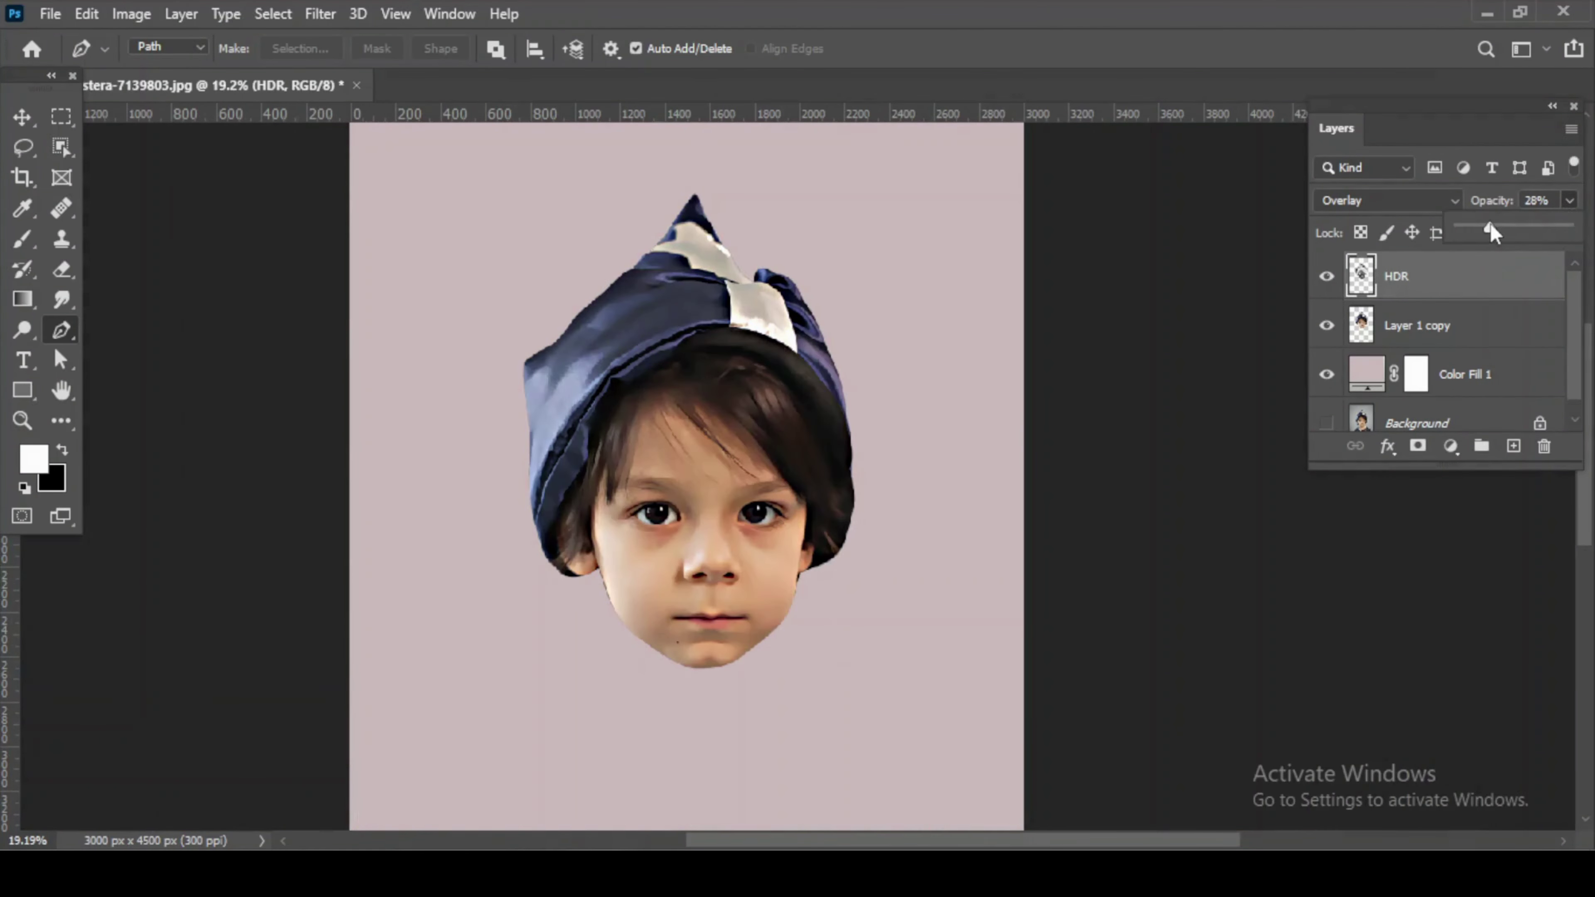
{"action": "left_click_drag", "start_coordinate": [1480, 223], "coordinate": [1476, 224]}
{"action": "left_click", "coordinate": [1327, 277]}
{"action": "left_click", "coordinate": [1327, 277]}
{"action": "left_click", "coordinate": [1326, 277]}
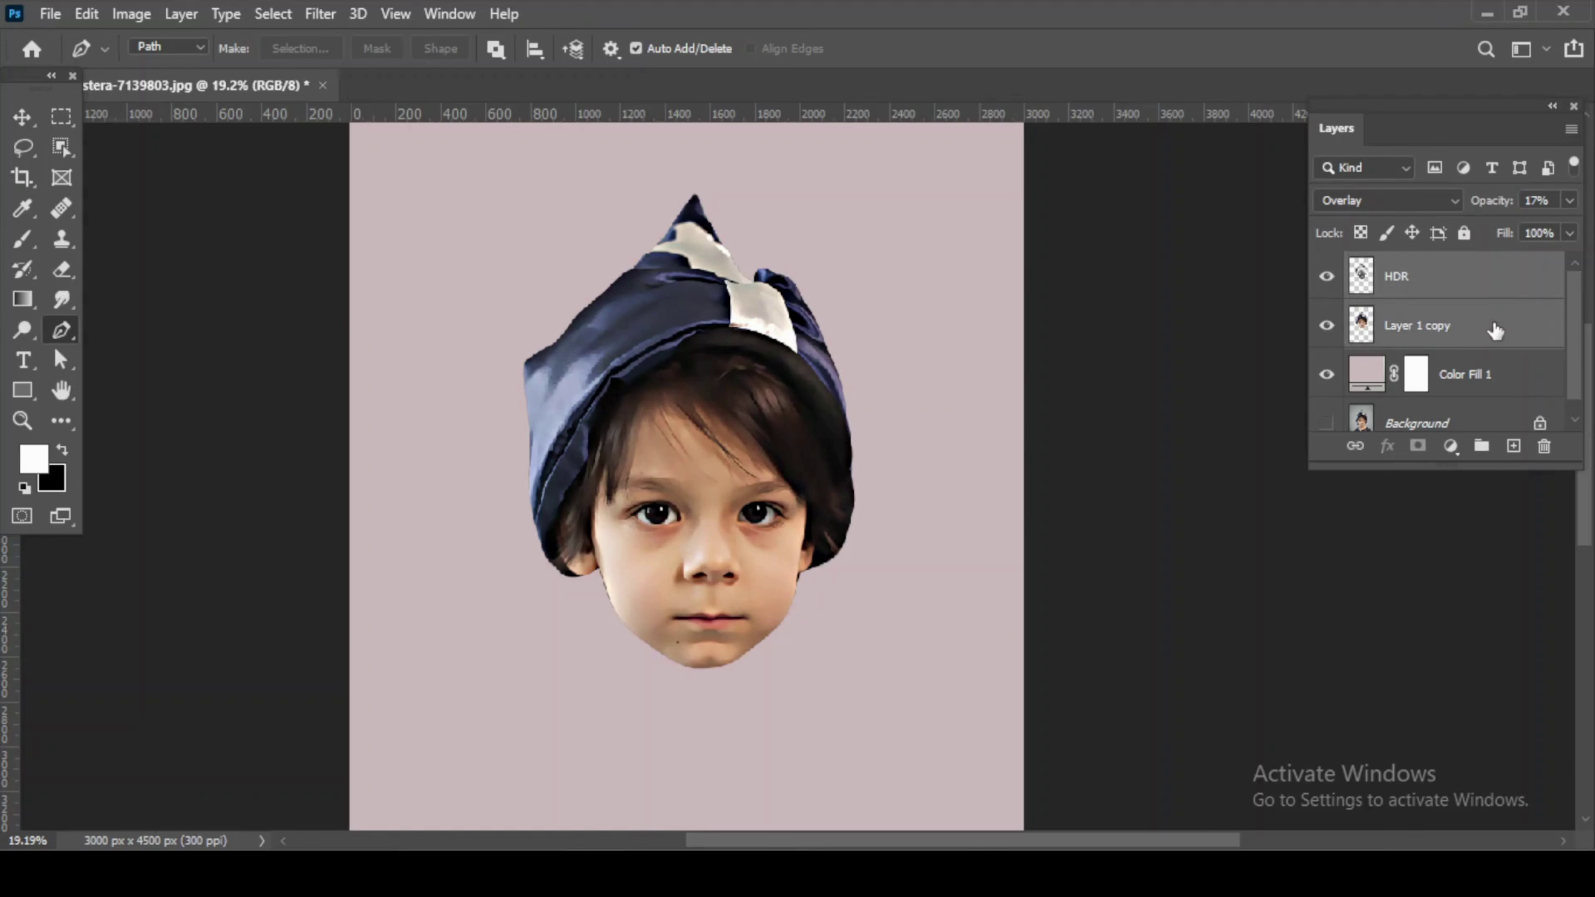
Clip the HDR layer to the head layer below, group both layers, and toggle the group's visibility.
{"action": "left_click", "coordinate": [1395, 296], "text": "alt"}
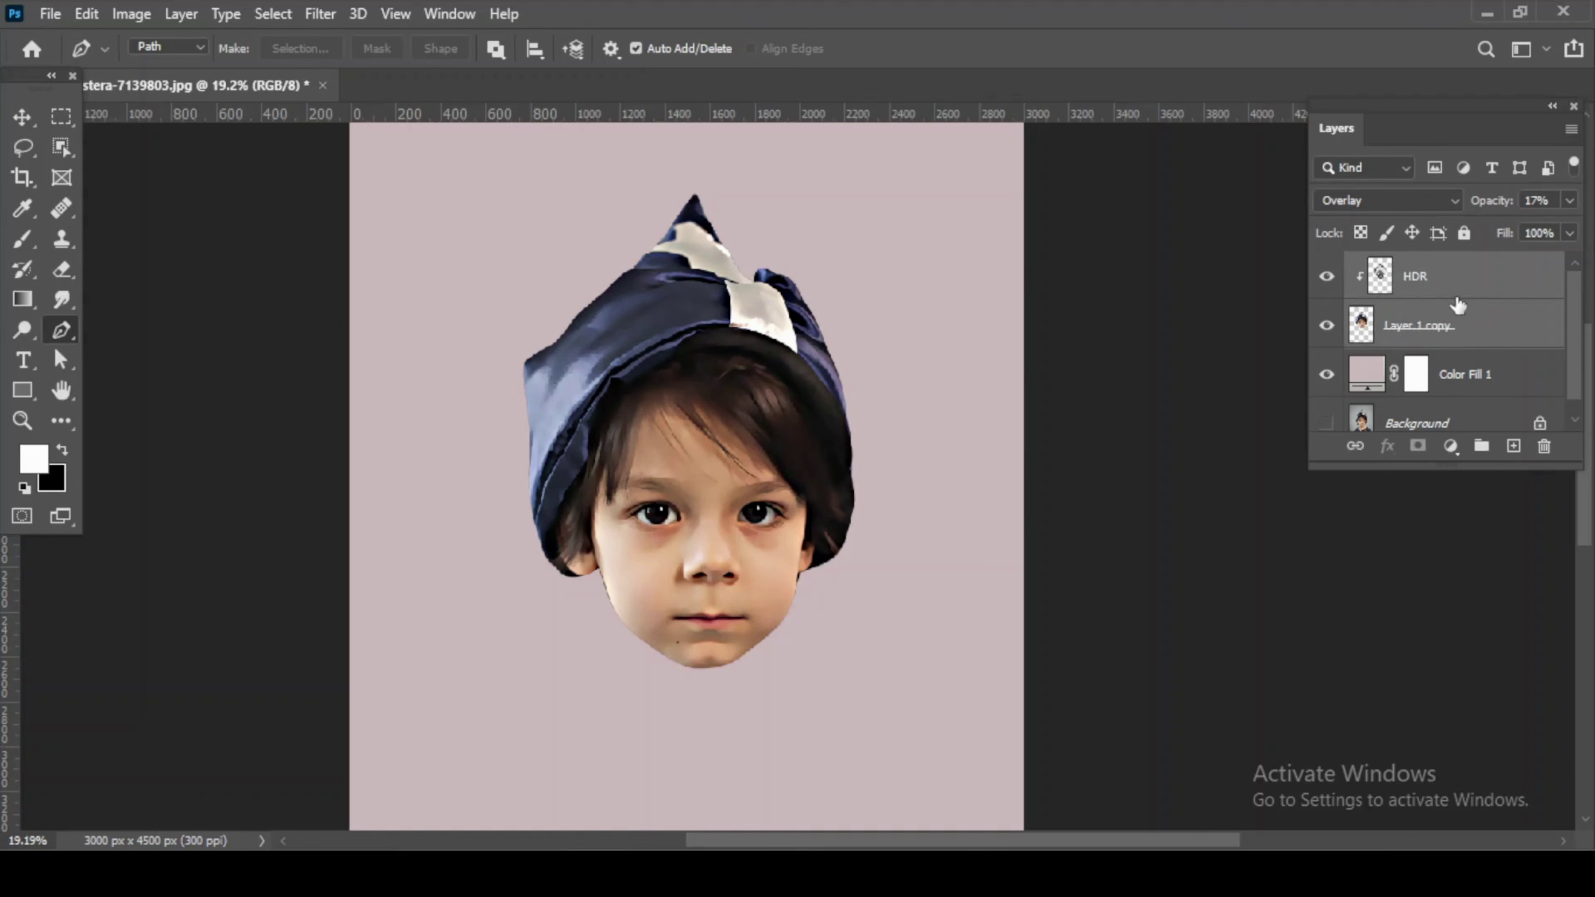
{"action": "key", "text": "ctrl+g"}
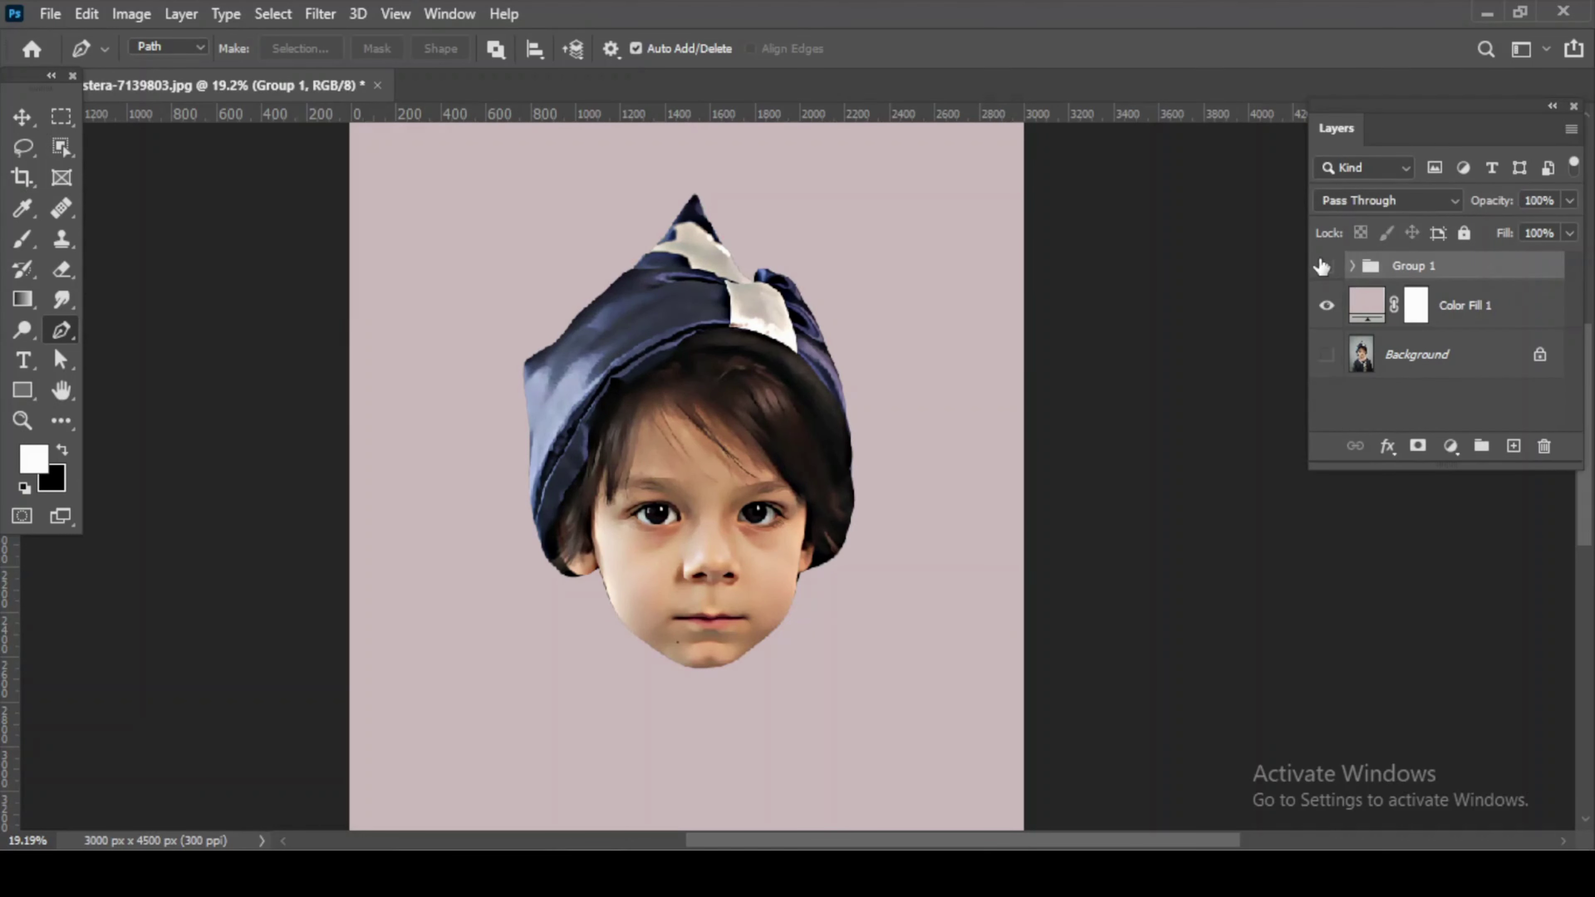
{"action": "left_click", "coordinate": [1326, 267]}
{"action": "left_click", "coordinate": [1326, 266]}
Add a white 50 px stroke positioned outside the head group through its layer style.
{"action": "double_click", "coordinate": [1418, 266]}
{"action": "left_click", "coordinate": [1493, 266]}
{"action": "key", "text": "h"}
{"action": "double_click", "coordinate": [1494, 271]}
{"action": "left_click_drag", "start_coordinate": [847, 164], "coordinate": [1275, 166]}
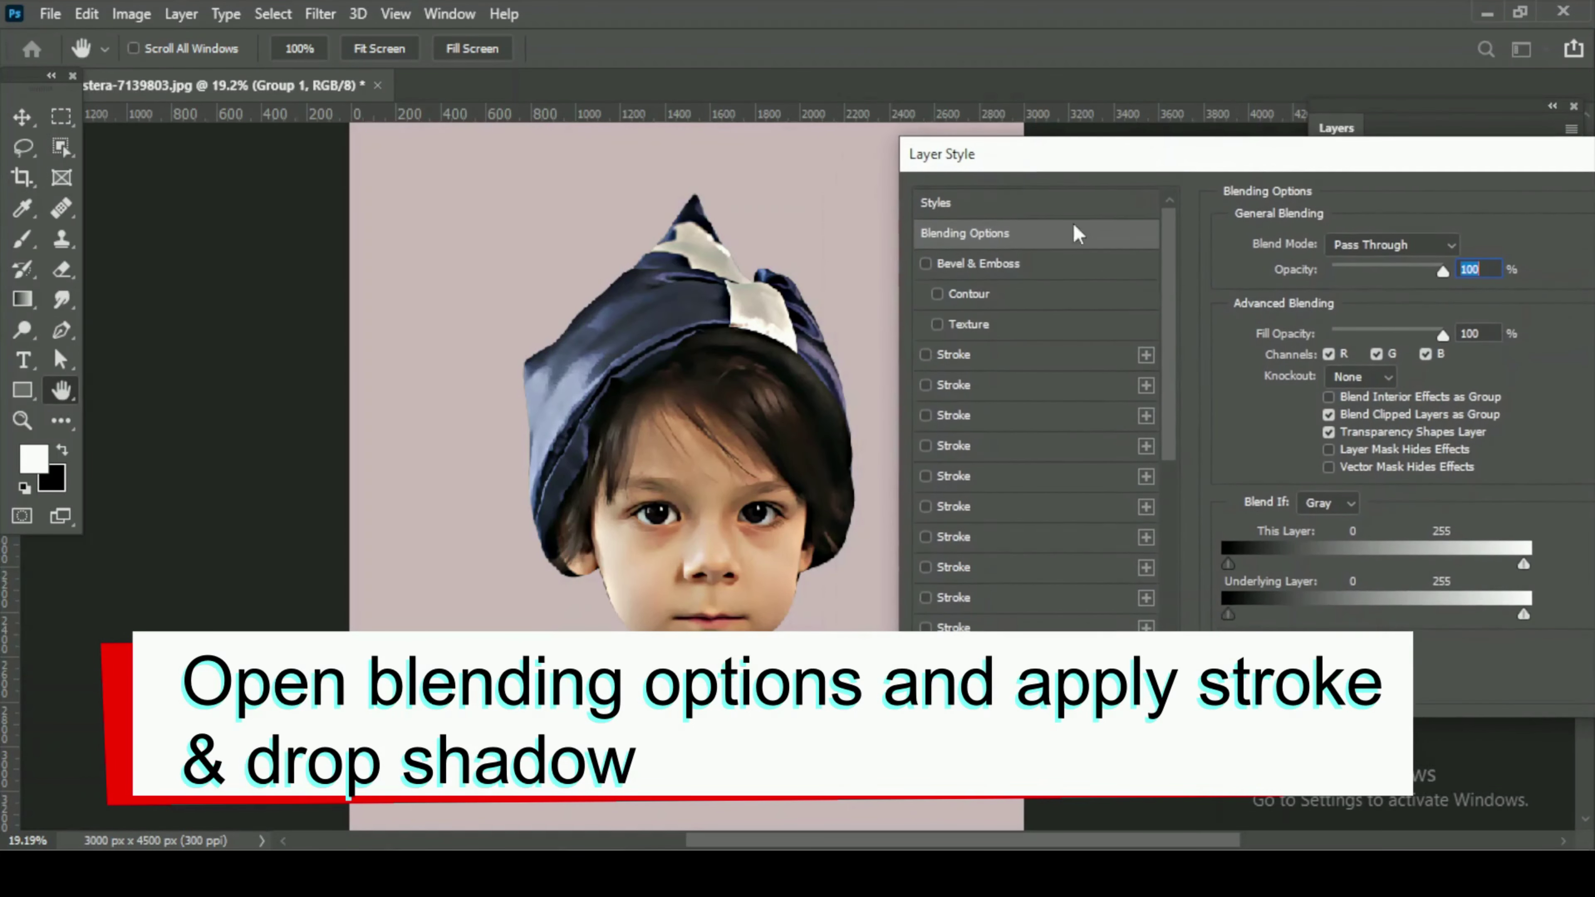
{"action": "left_click", "coordinate": [958, 363]}
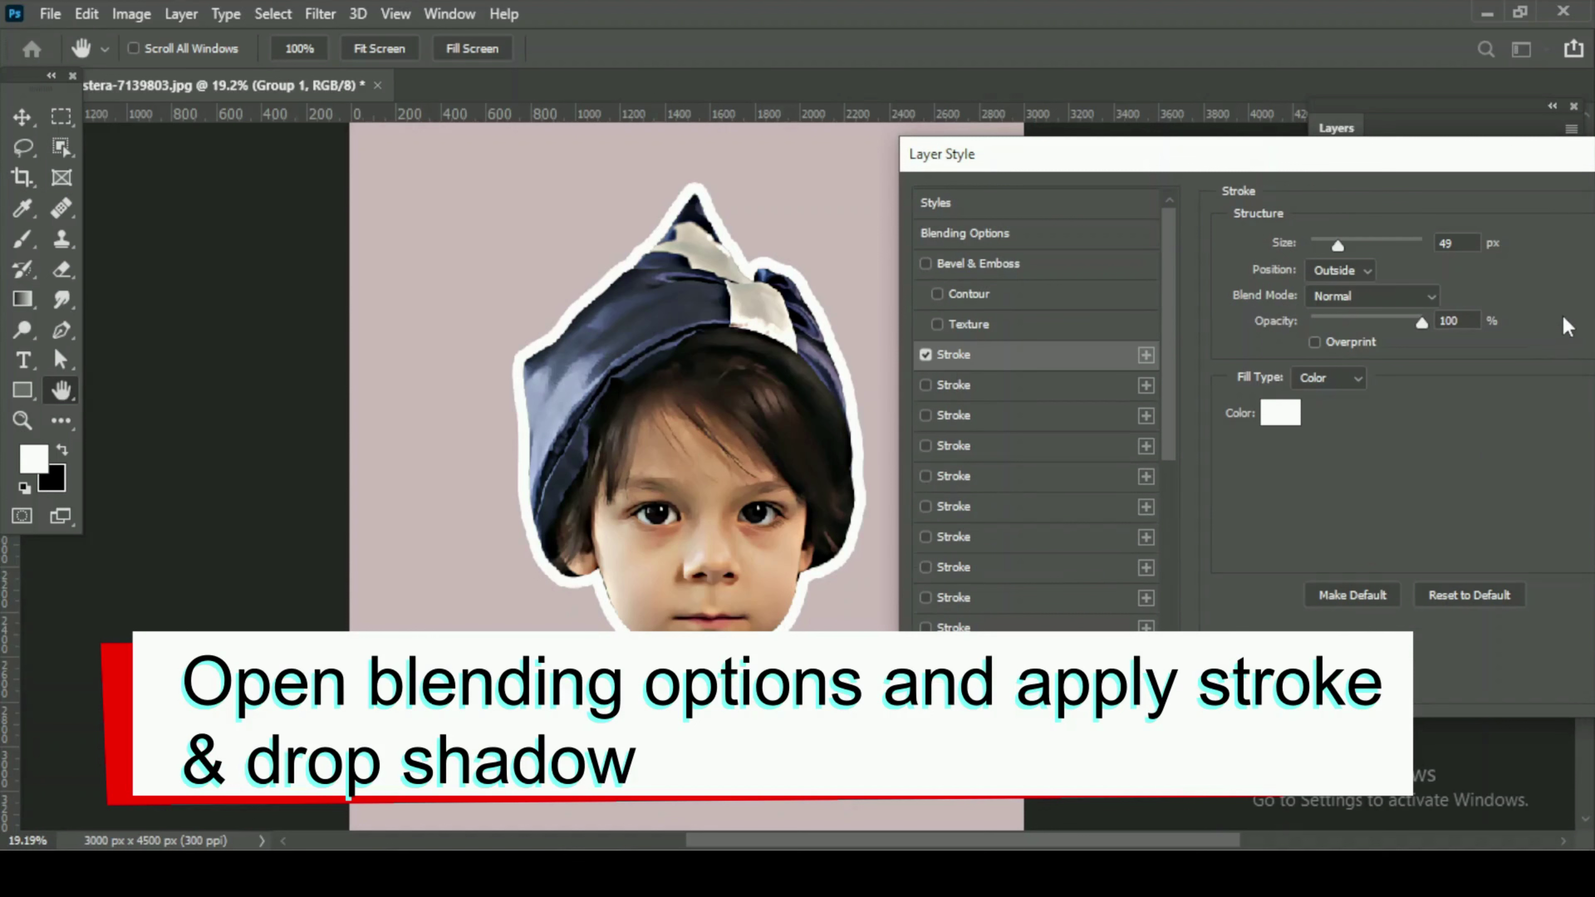
{"action": "left_click", "coordinate": [1458, 242]}
{"action": "type", "text": "50"}
{"action": "left_click", "coordinate": [1340, 270]}
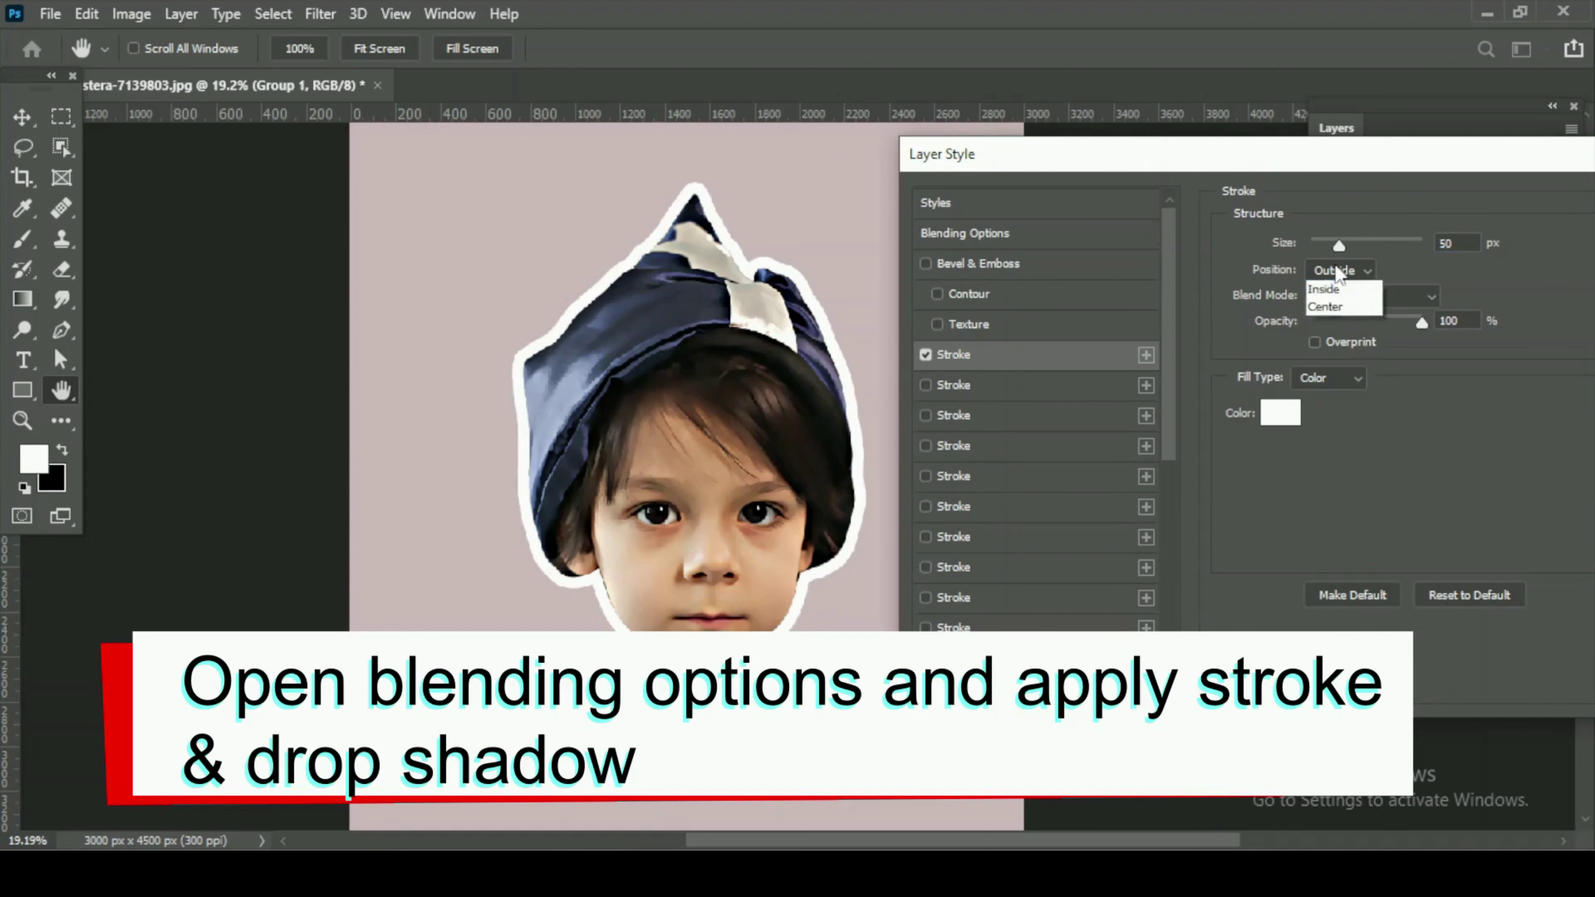
{"action": "left_click", "coordinate": [1334, 292]}
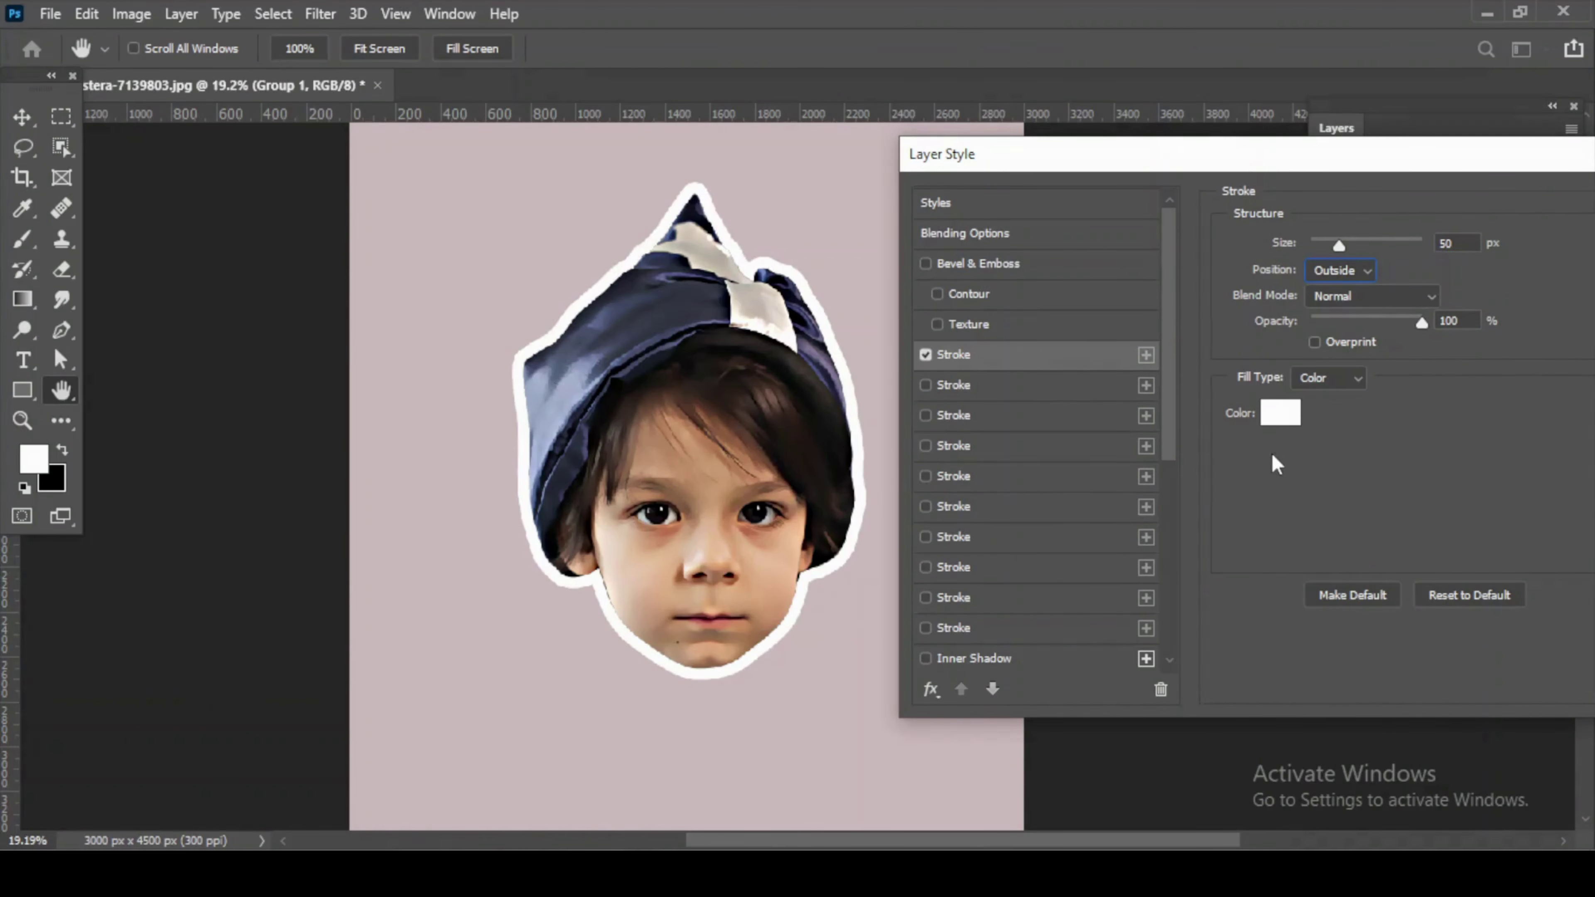
Add a drop shadow to the head group with Normal blend mode and 75% opacity.
{"action": "scroll", "coordinate": [1007, 554], "scroll_direction": "down", "scroll_amount": 6}
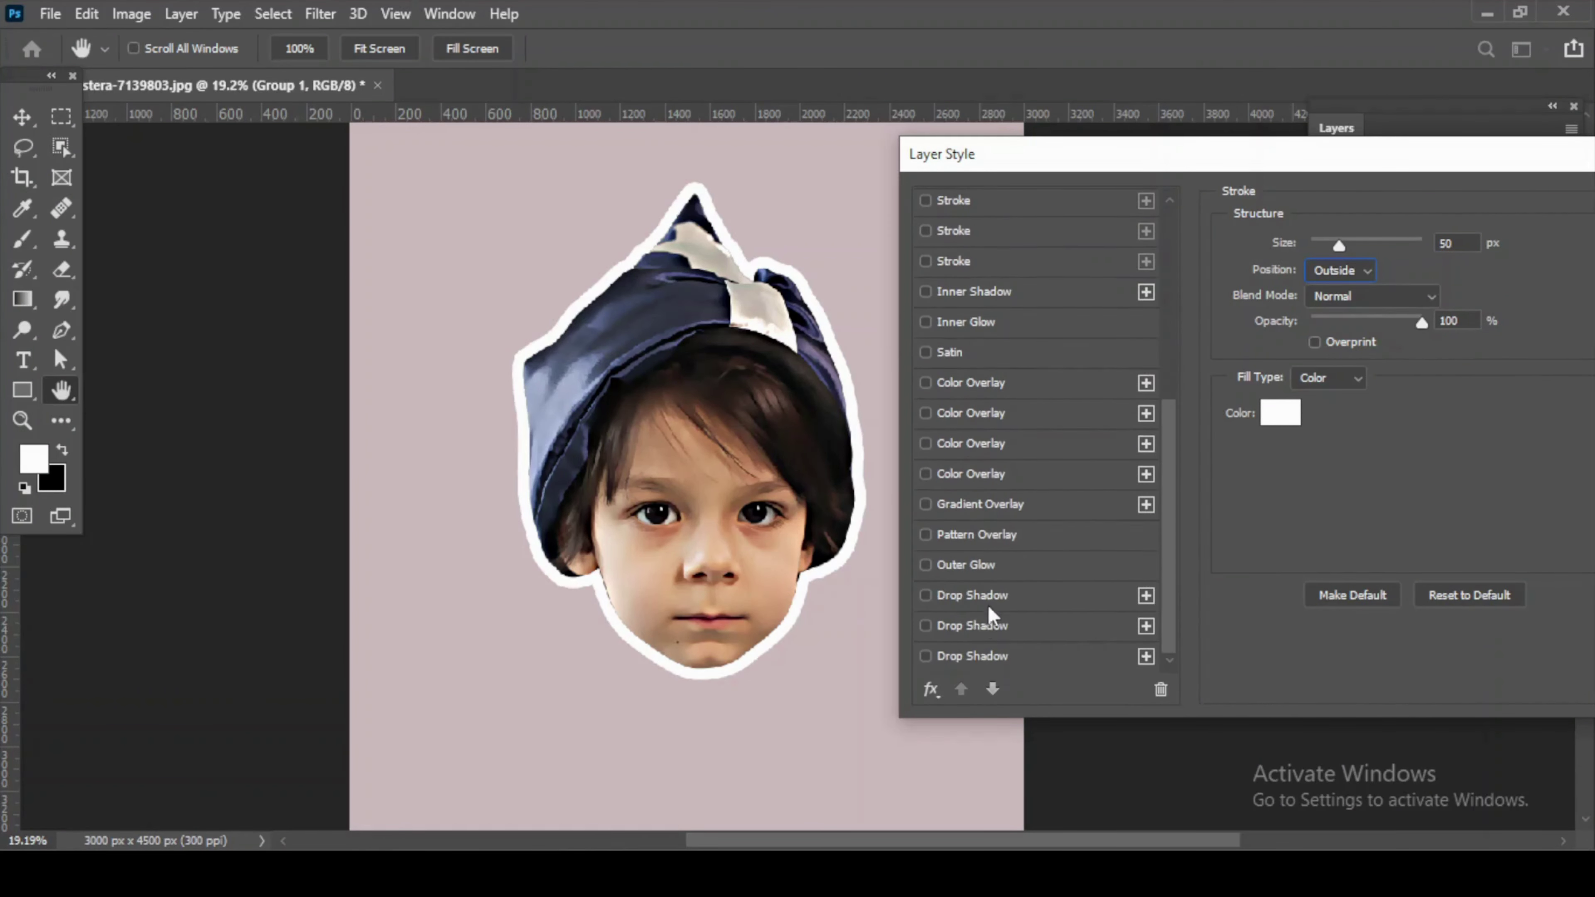
{"action": "left_click", "coordinate": [967, 658]}
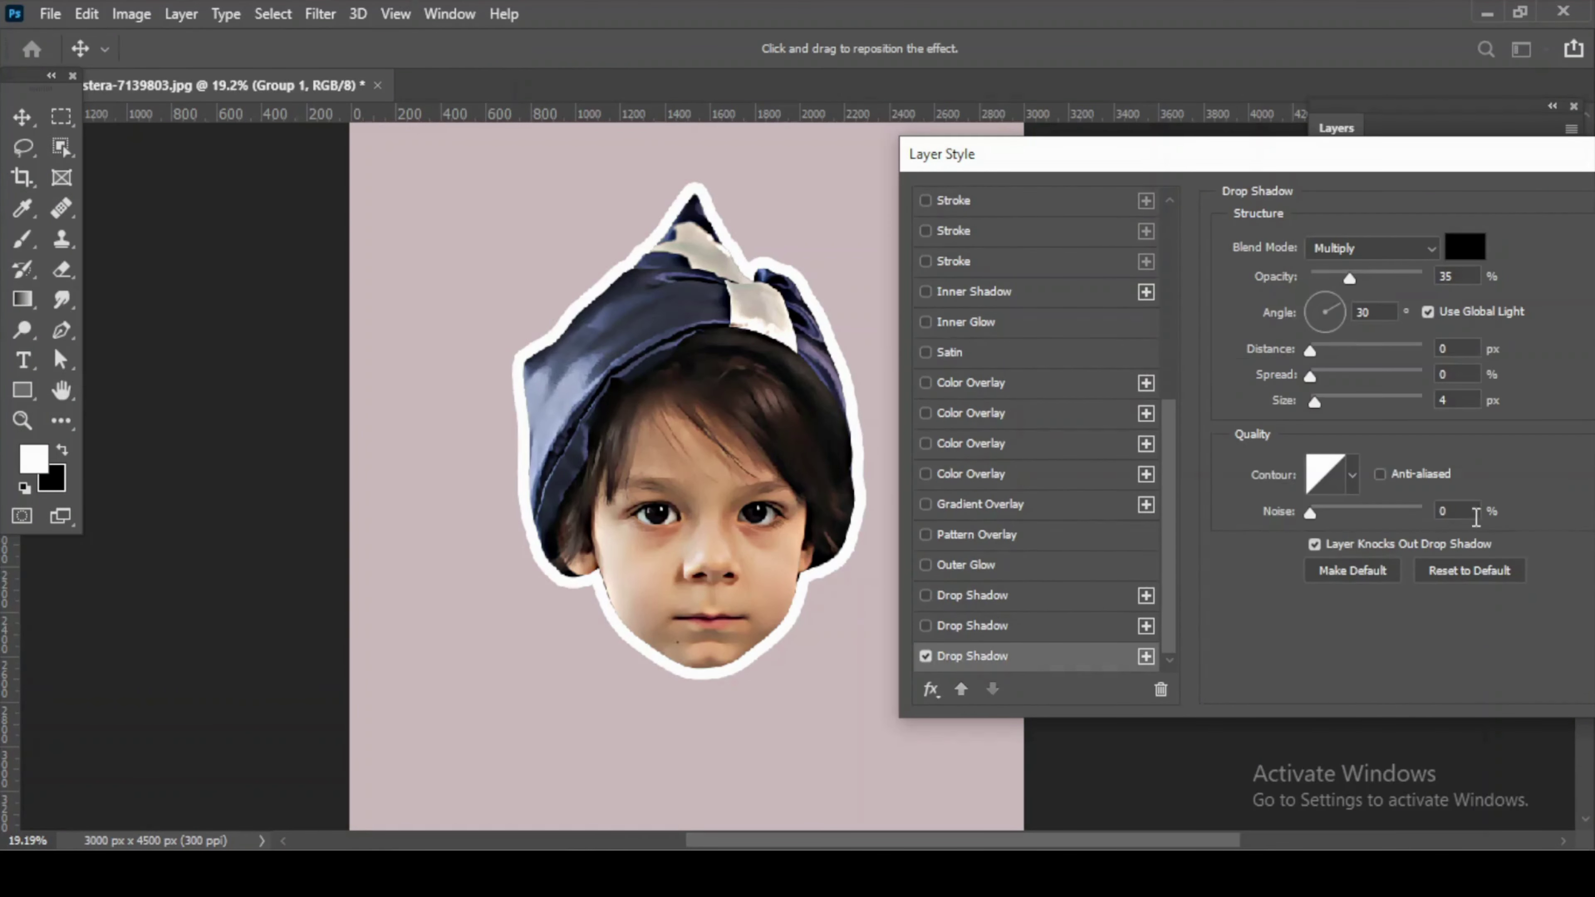
{"action": "left_click", "coordinate": [1362, 251]}
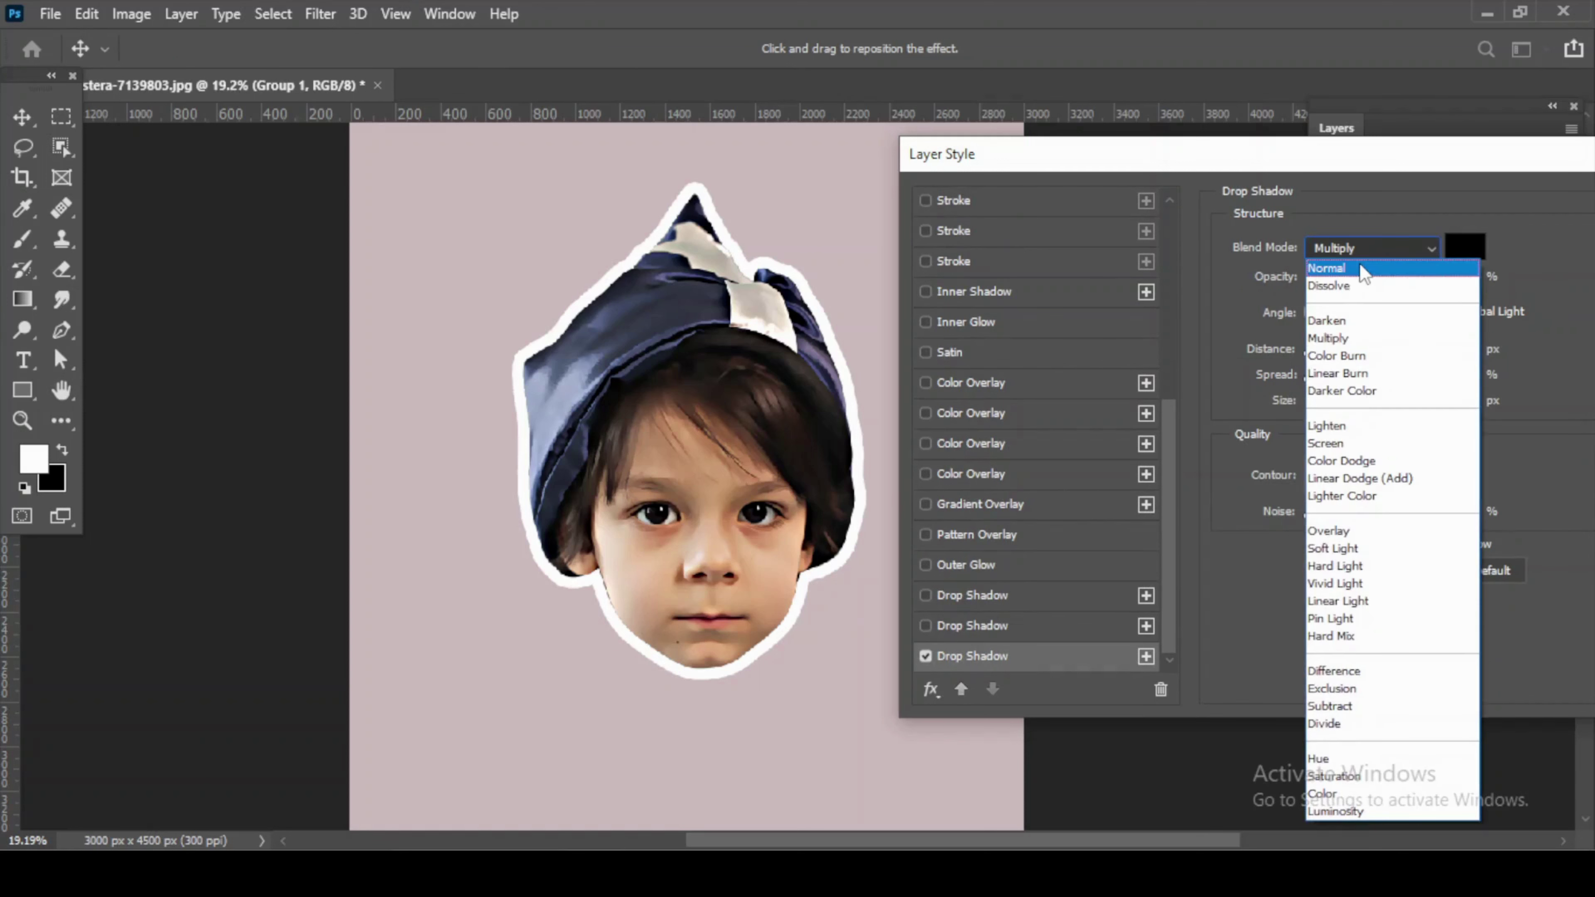
{"action": "left_click", "coordinate": [1359, 268]}
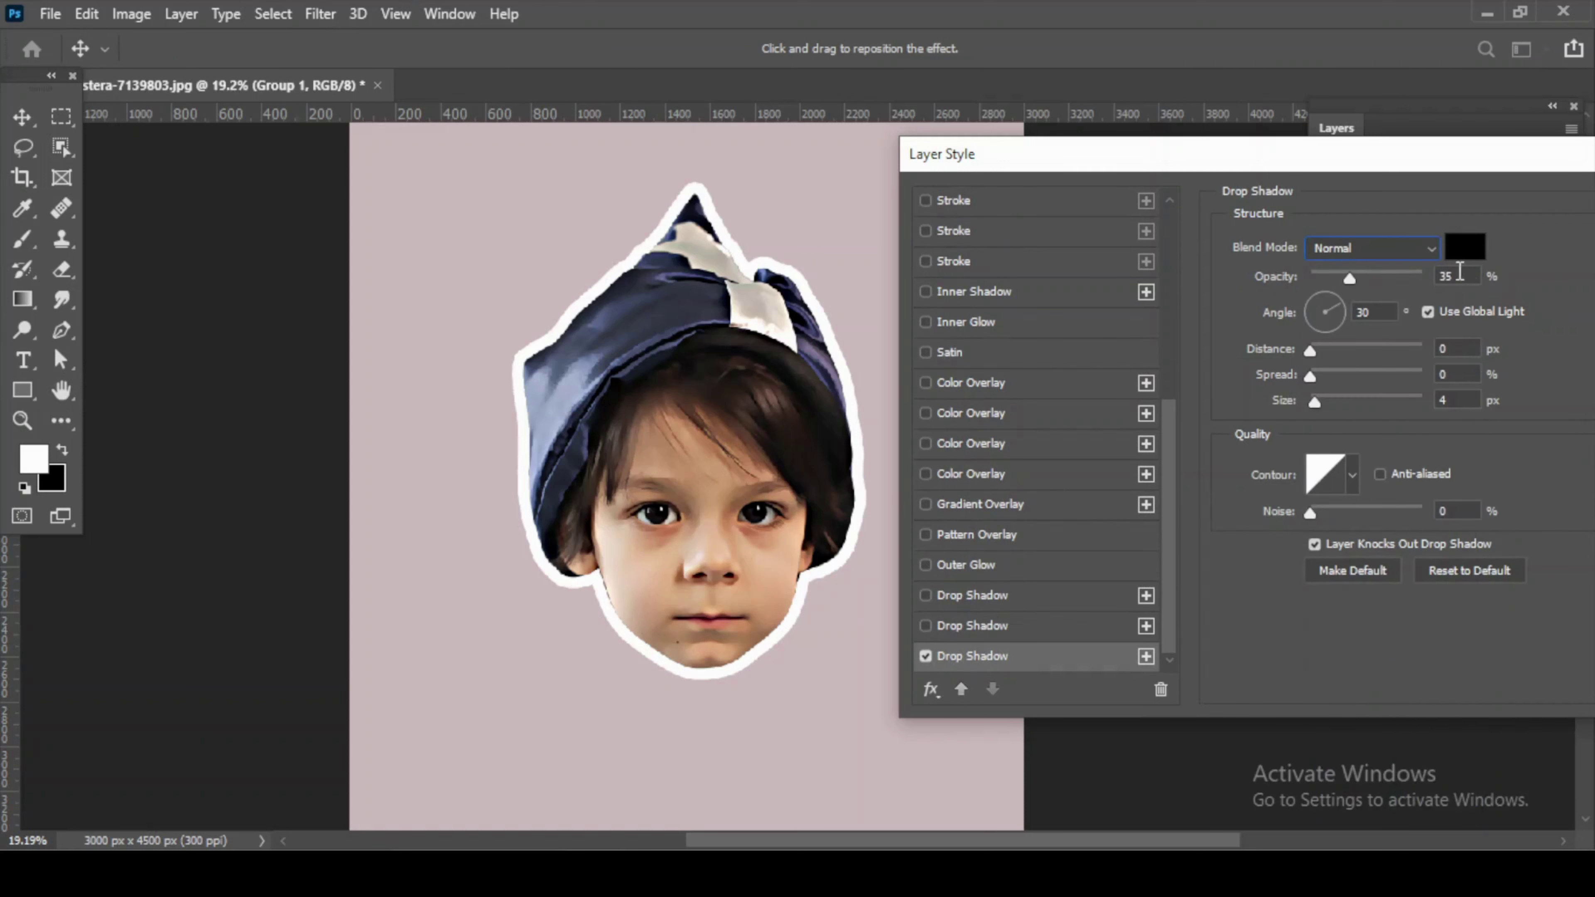
{"action": "double_click", "coordinate": [1446, 277]}
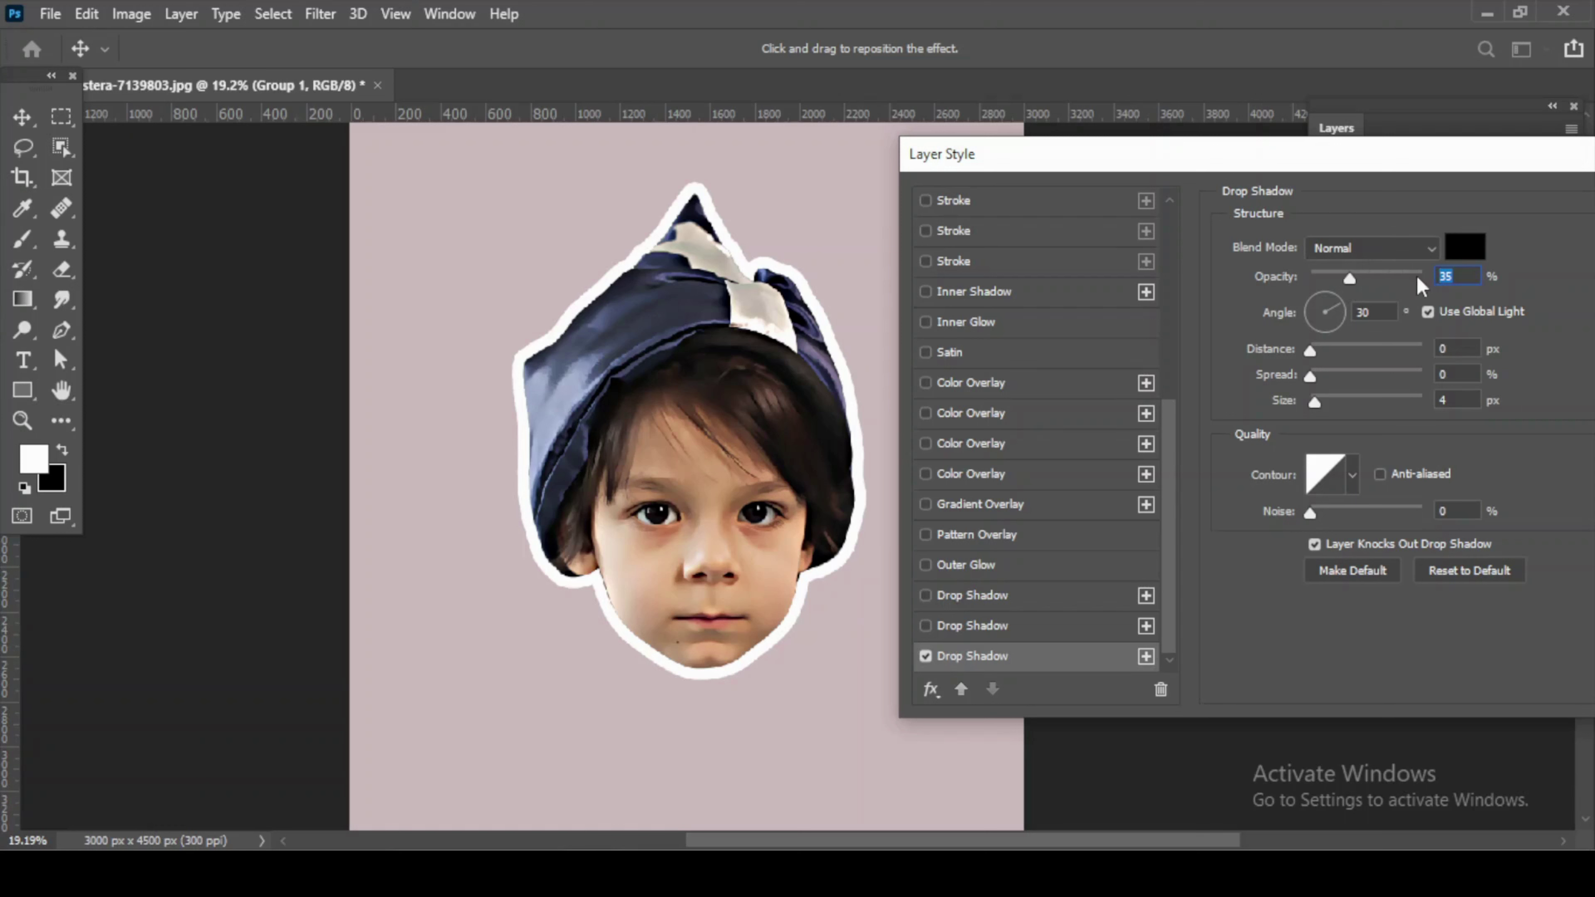
{"action": "type", "text": "75"}
Set the drop shadow's distance to 47 px and size to 76 px, and apply the layer styles.
{"action": "double_click", "coordinate": [1462, 349]}
{"action": "left_click_drag", "start_coordinate": [1311, 350], "coordinate": [1364, 354]}
{"action": "left_click_drag", "start_coordinate": [1324, 406], "coordinate": [1350, 396]}
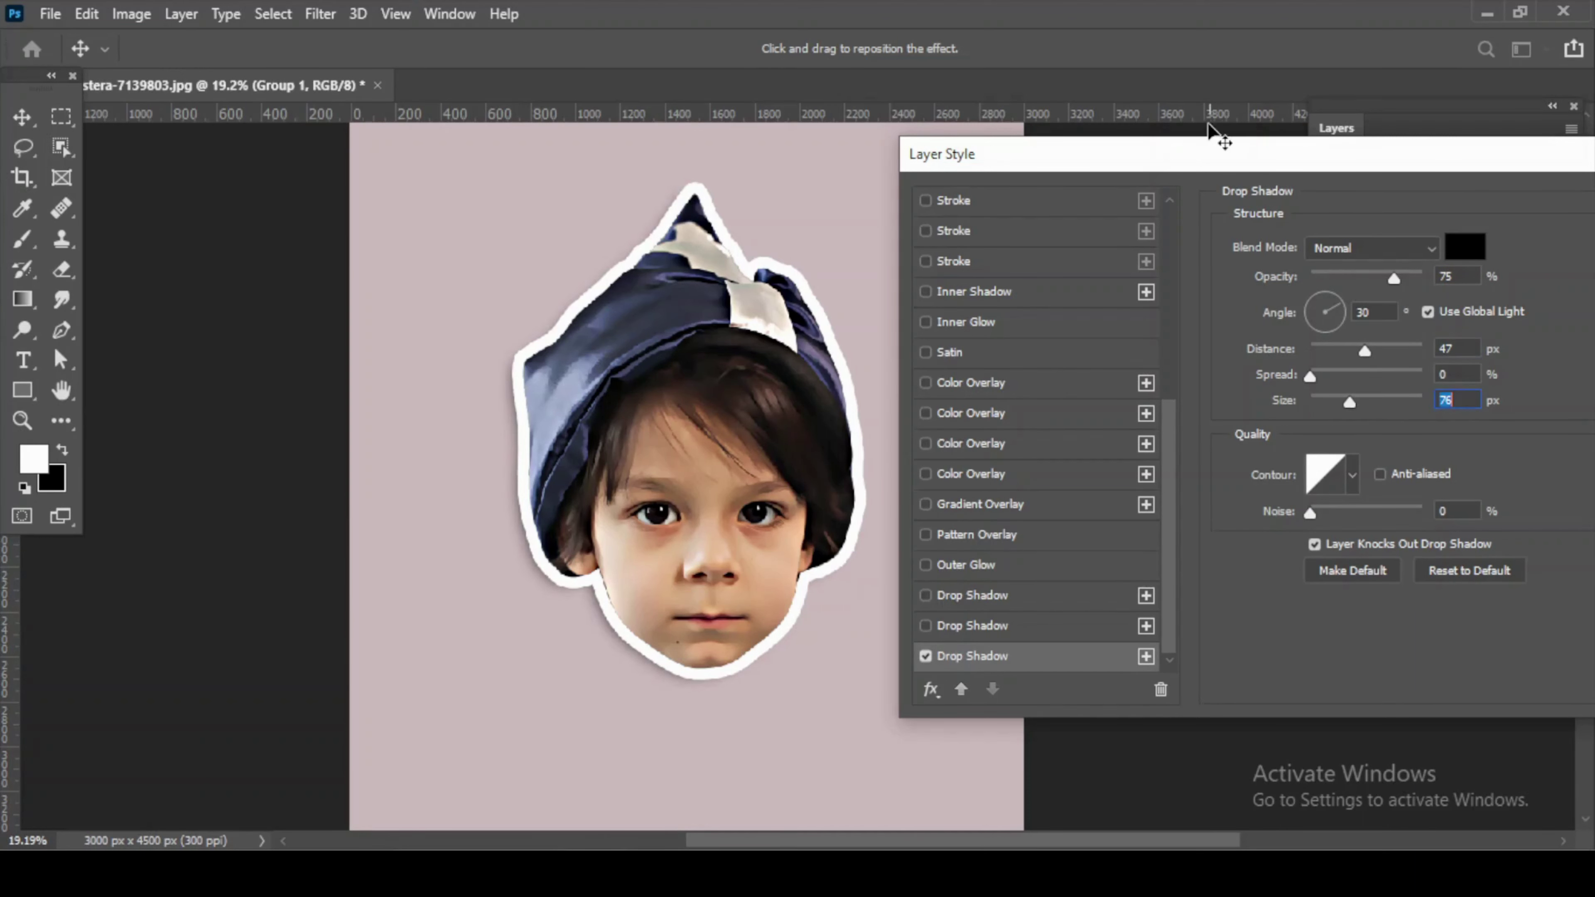
{"action": "left_click_drag", "start_coordinate": [1200, 156], "coordinate": [1088, 179]}
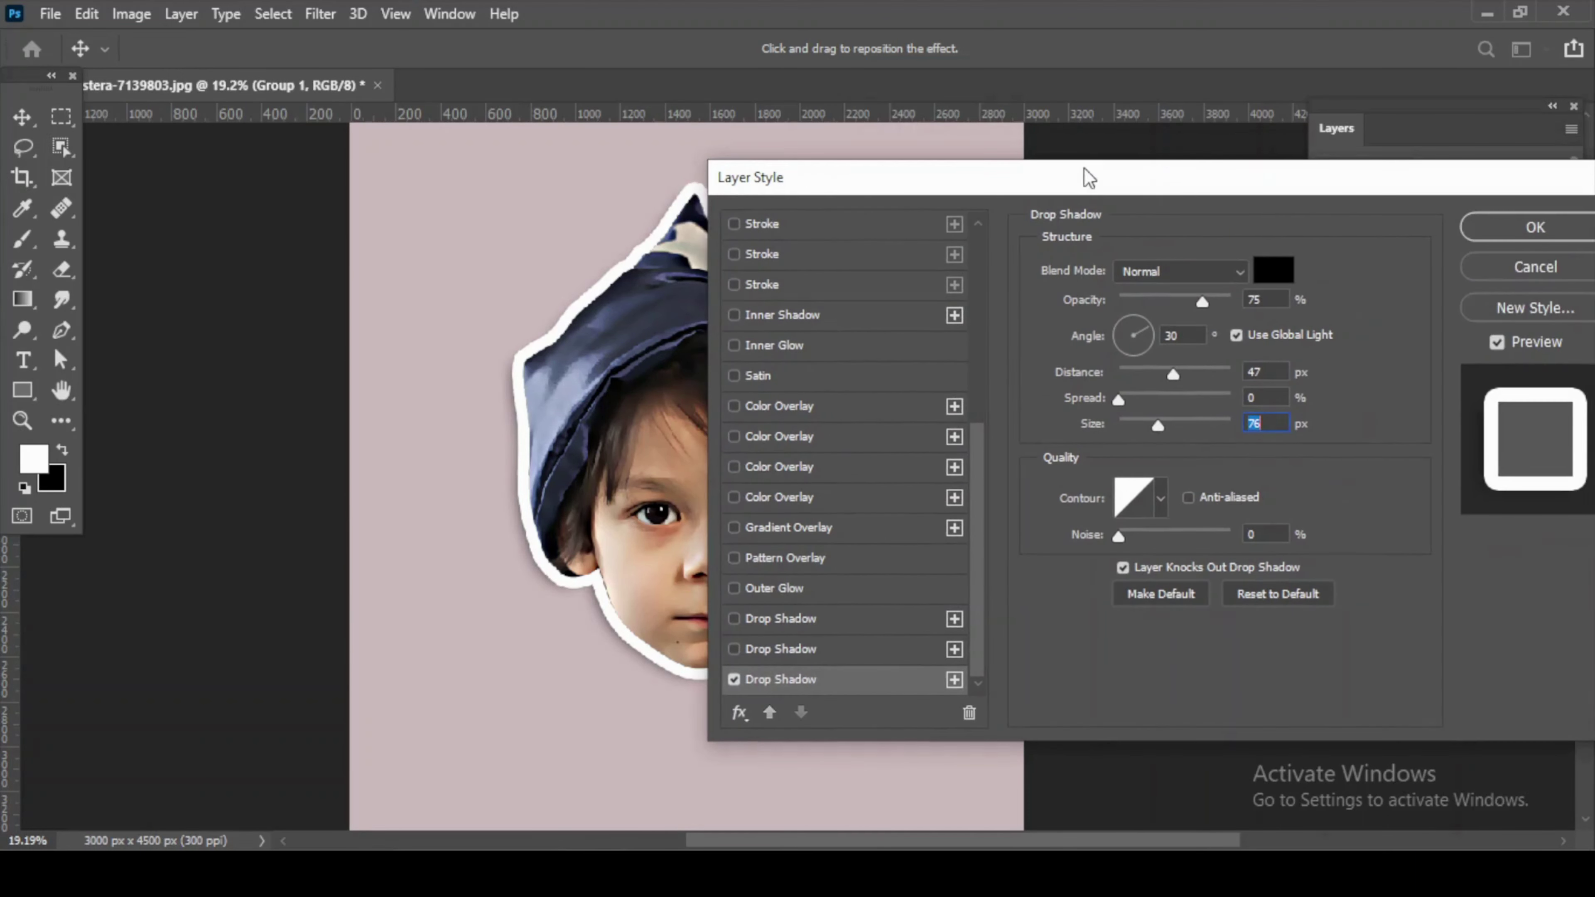
{"action": "left_click", "coordinate": [1536, 227]}
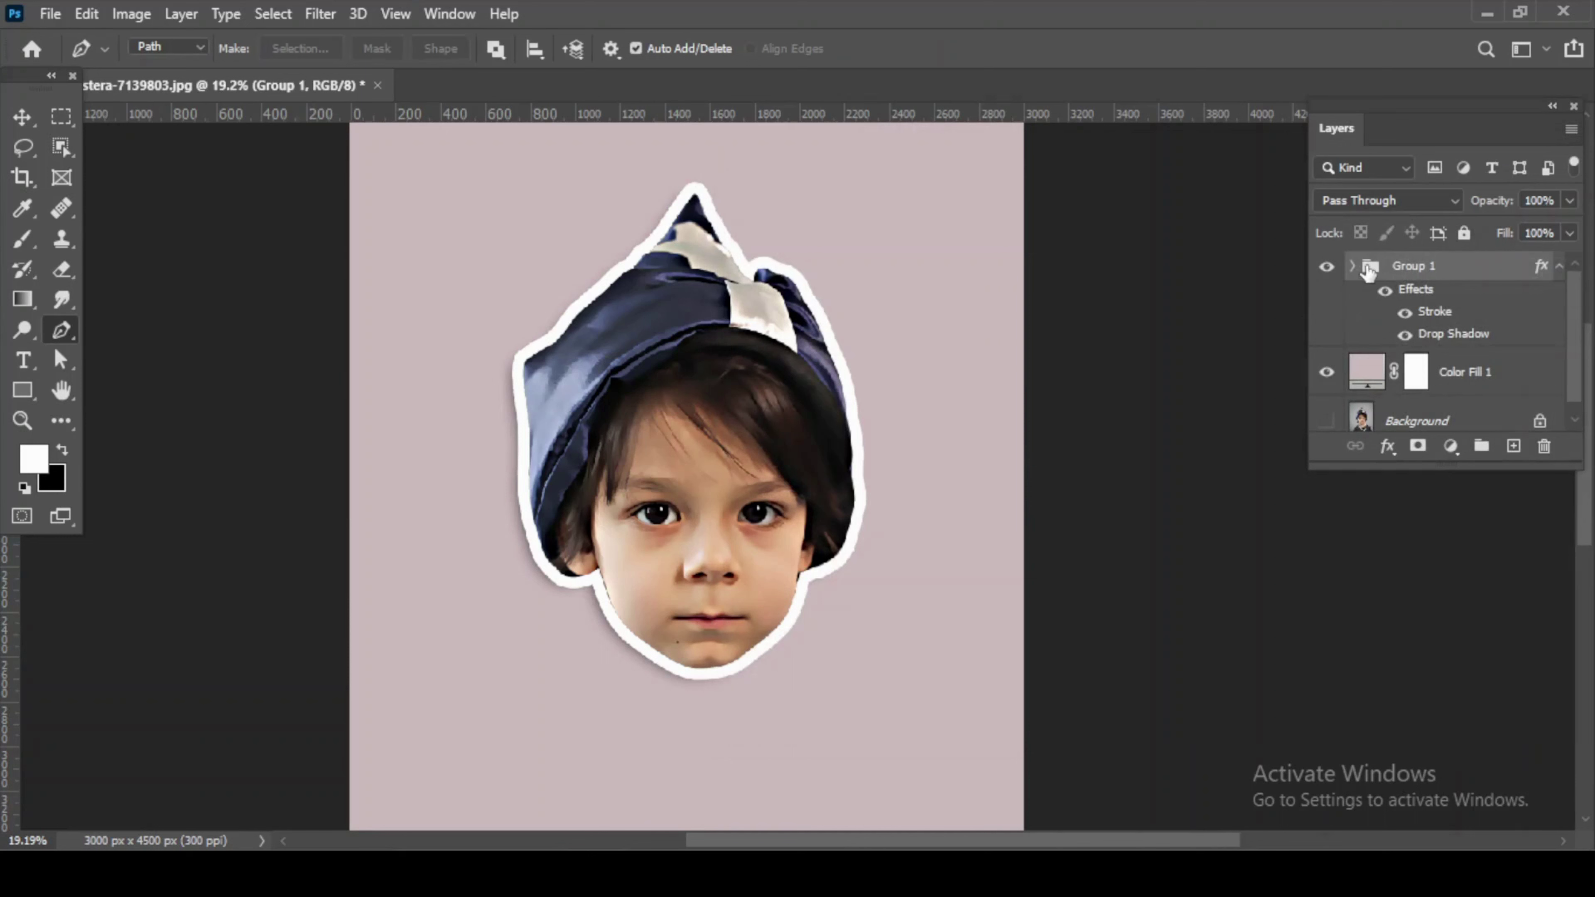
Add a Levels adjustment layer above the head group and set its midtone value to 0.91.
{"action": "left_click", "coordinate": [1450, 447]}
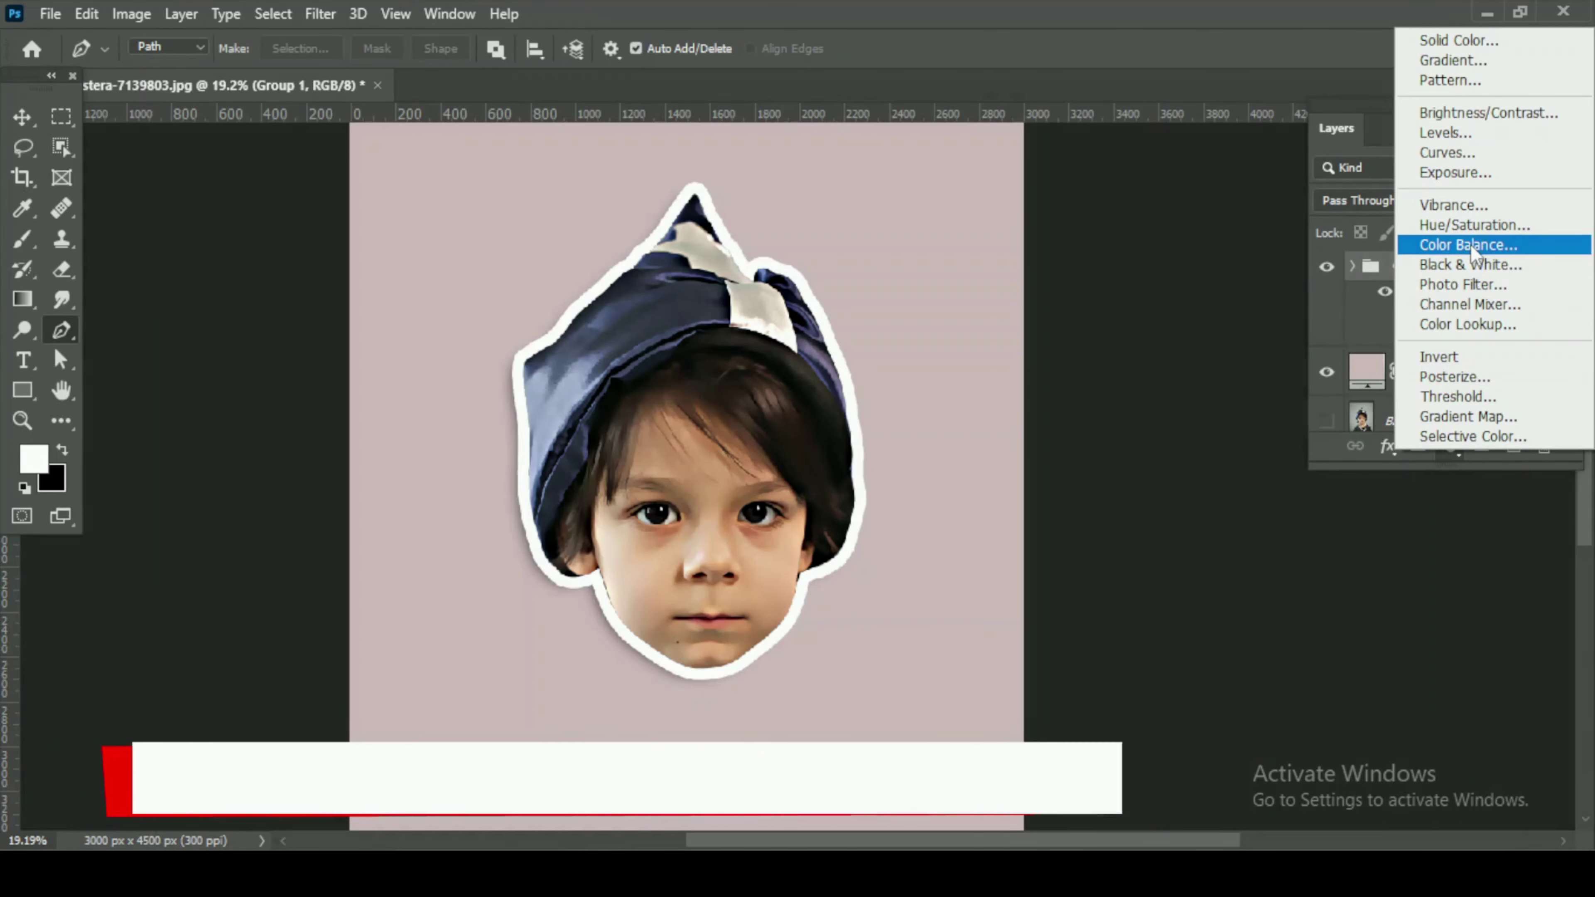
{"action": "left_click", "coordinate": [1443, 133]}
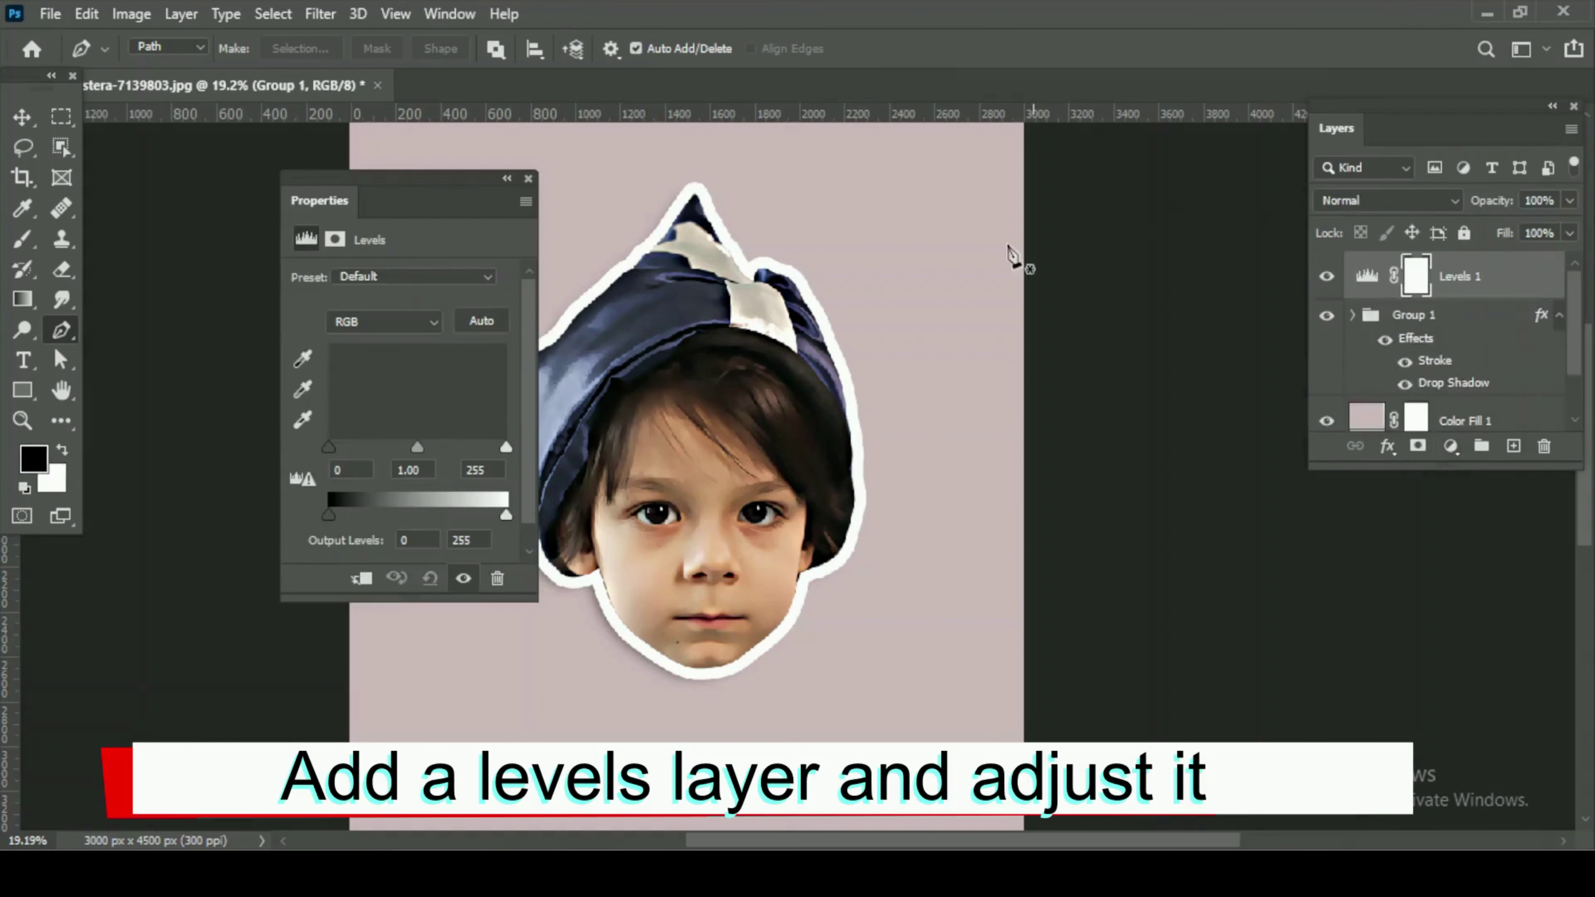
{"action": "left_click_drag", "start_coordinate": [334, 200], "coordinate": [221, 165]}
{"action": "scroll", "coordinate": [339, 409], "scroll_direction": "down", "scroll_amount": 1}
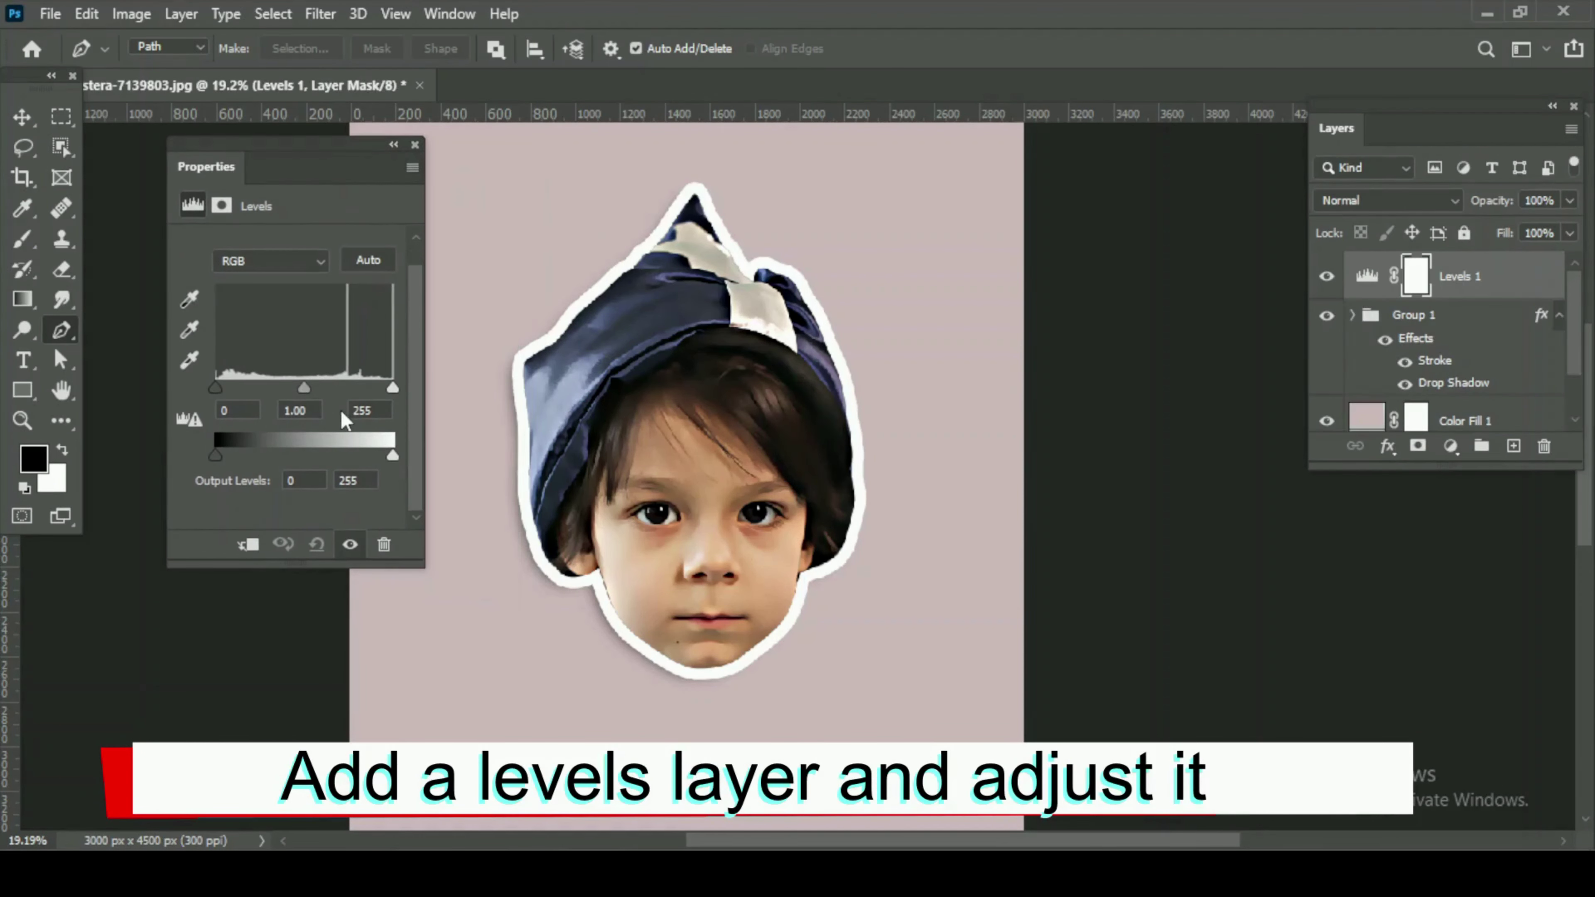
{"action": "mouse_move", "coordinate": [215, 455]}
{"action": "left_mouse_down"}
{"action": "mouse_move", "coordinate": [239, 453]}
{"action": "mouse_move", "coordinate": [216, 457]}
{"action": "left_mouse_up"}
{"action": "left_click_drag", "start_coordinate": [304, 388], "coordinate": [305, 381]}
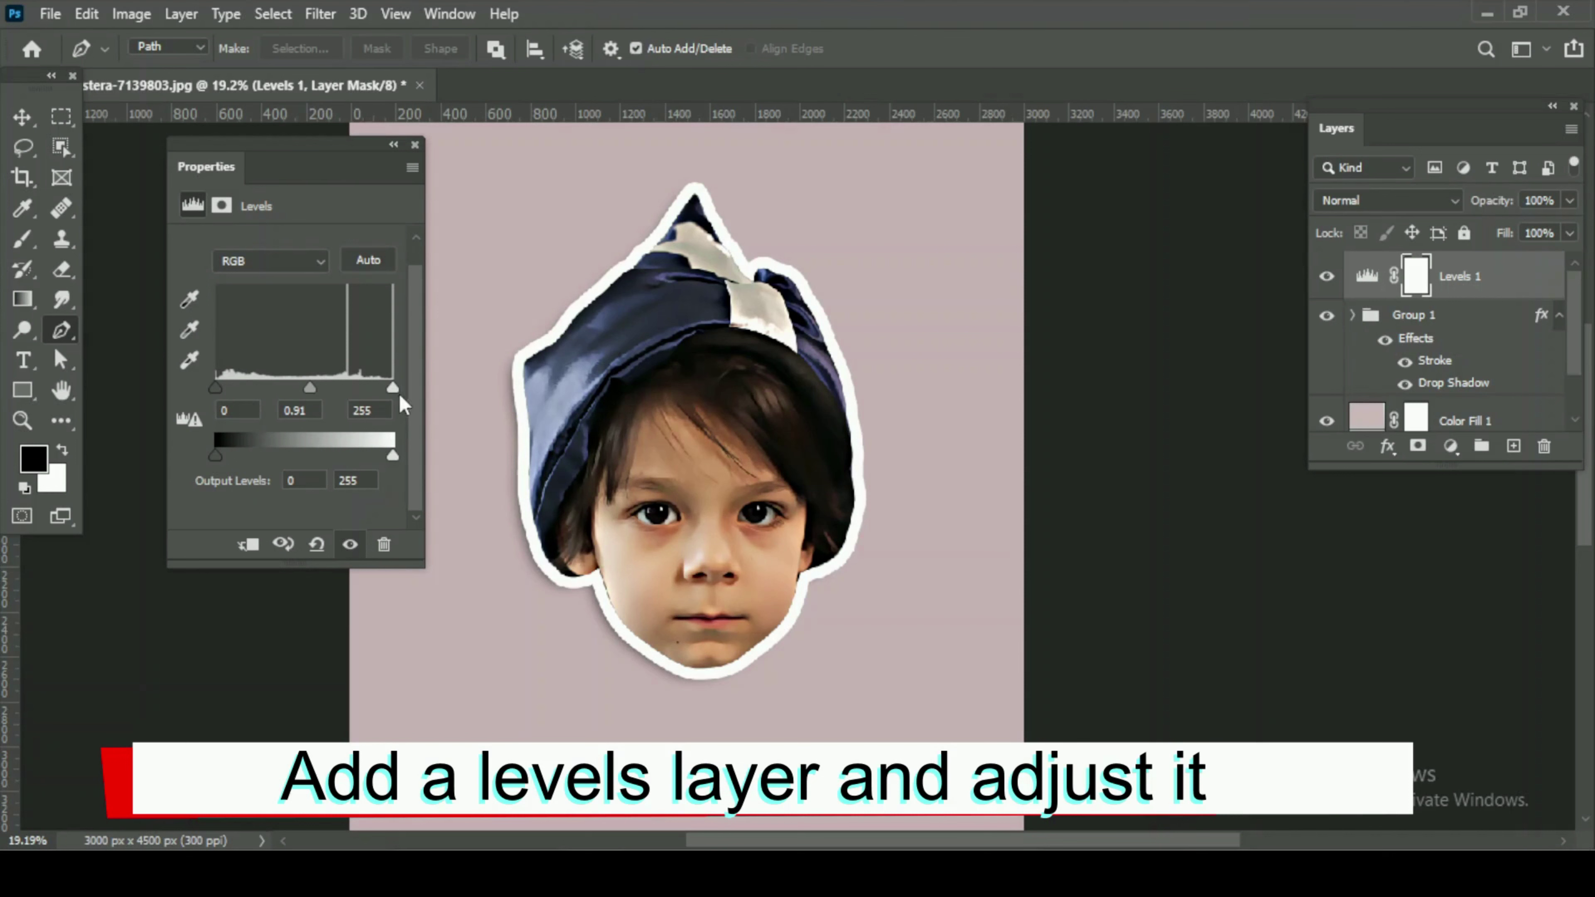
{"action": "left_click", "coordinate": [414, 145]}
Clip the Levels adjustment to the head group and toggle its visibility to check the effect.
{"action": "left_click", "coordinate": [1389, 293], "text": "alt"}
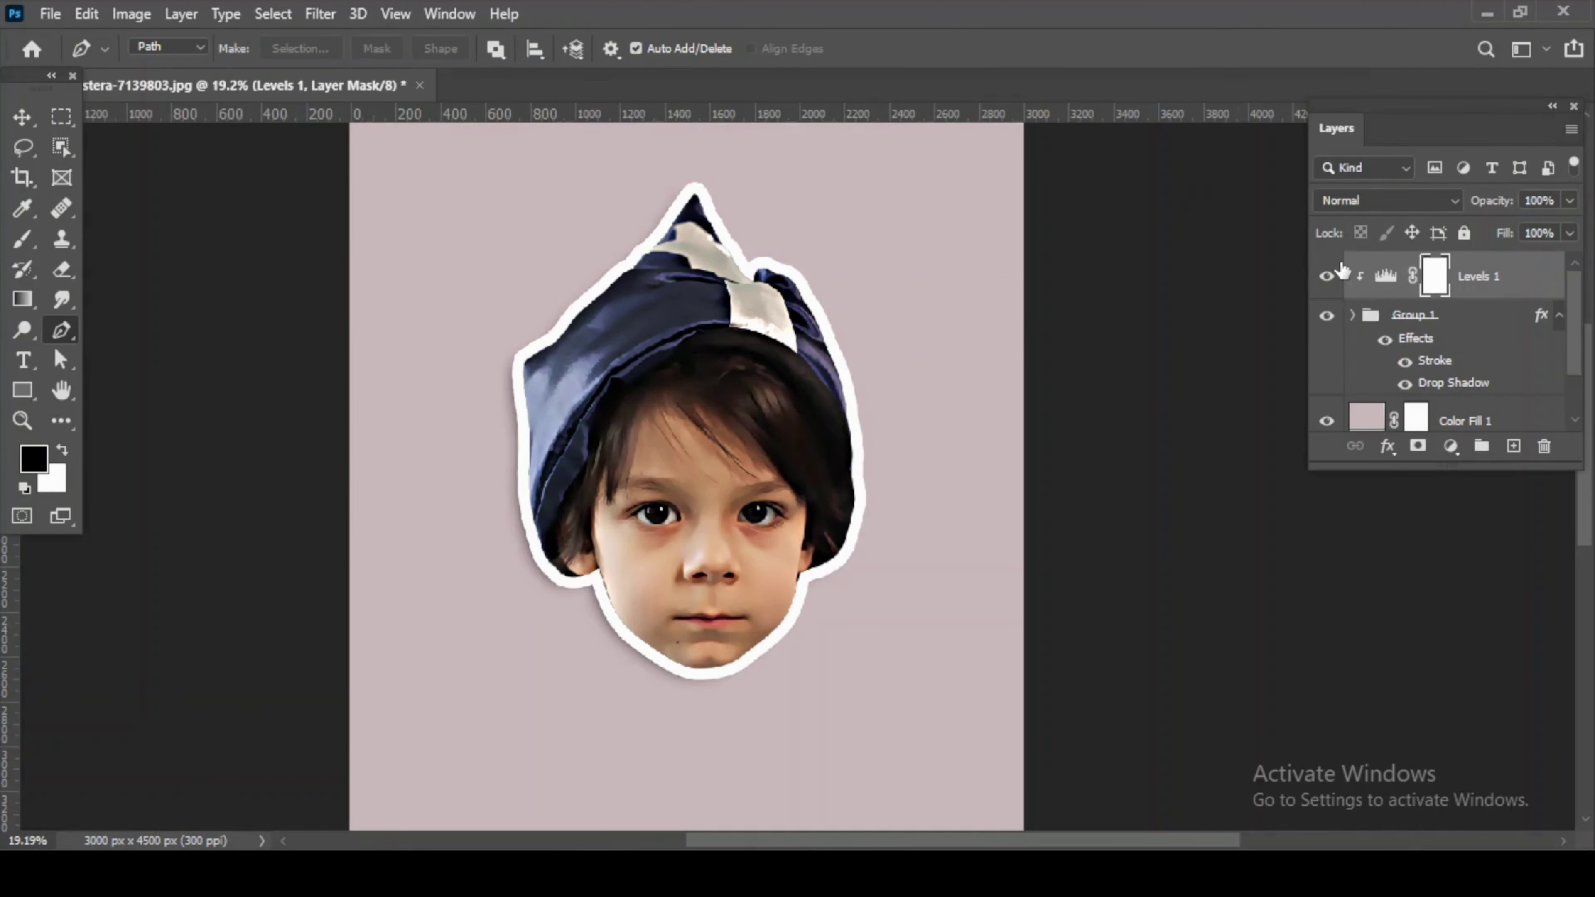
{"action": "left_click", "coordinate": [1326, 276]}
{"action": "scroll", "coordinate": [785, 380], "scroll_direction": "up", "scroll_amount": 3}
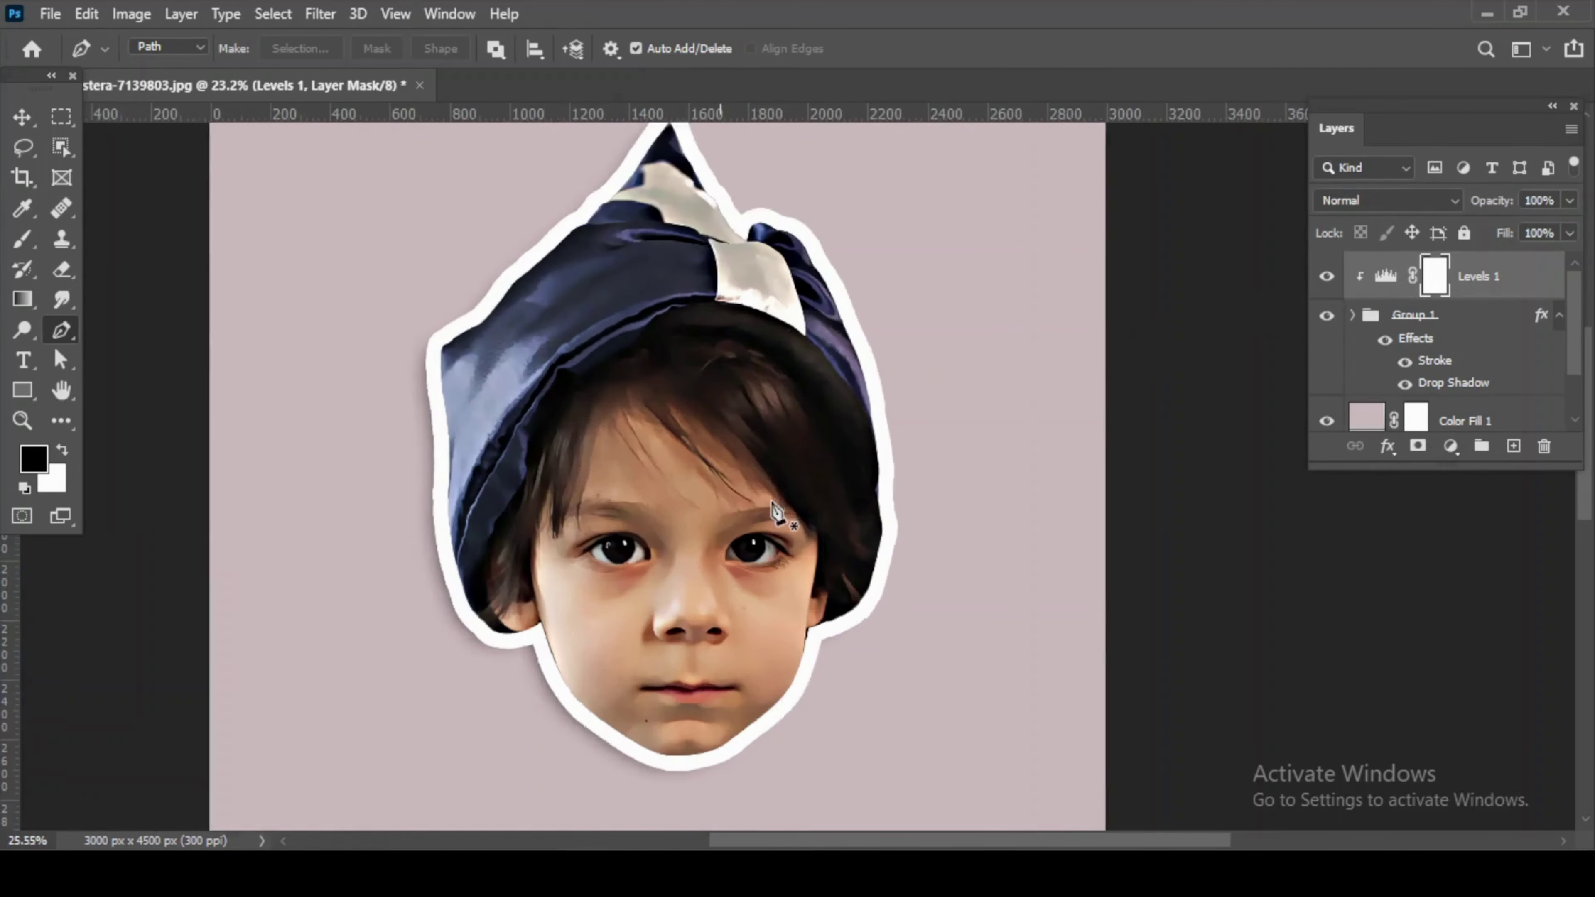
{"action": "scroll", "coordinate": [777, 512], "scroll_direction": "down", "scroll_amount": 2}
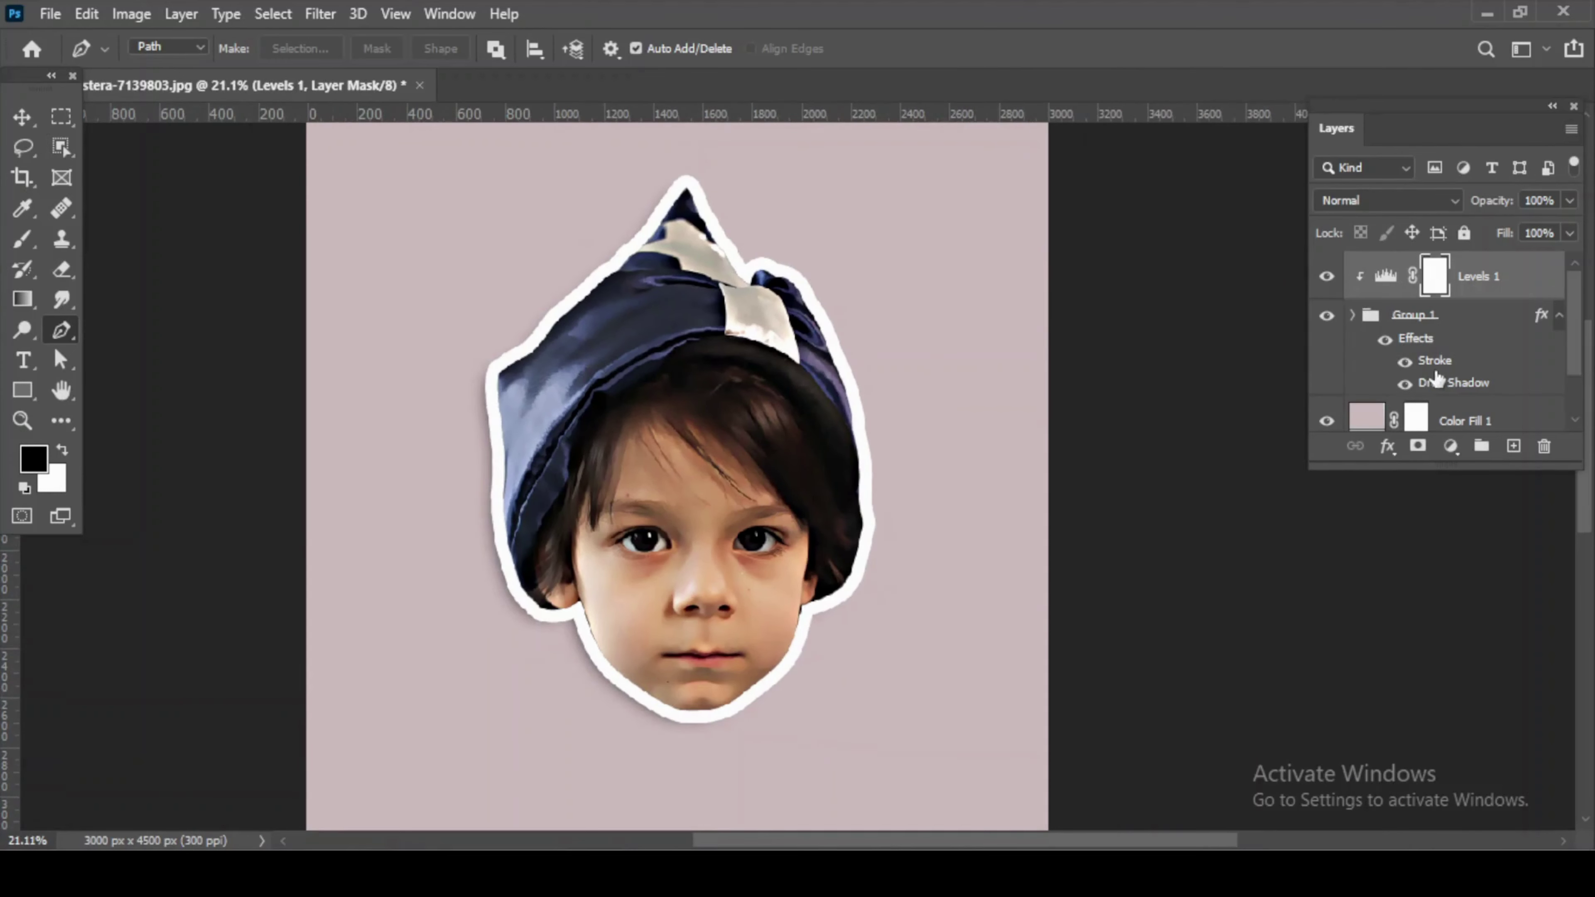
Compare the finished portrait with the original photo by repeatedly isolating the Background layer and restoring the other layers.
{"action": "scroll", "coordinate": [1359, 408], "scroll_direction": "down", "scroll_amount": 1}
{"action": "left_click", "coordinate": [1325, 408], "text": "alt"}
{"action": "left_click", "coordinate": [1326, 409], "text": "alt"}
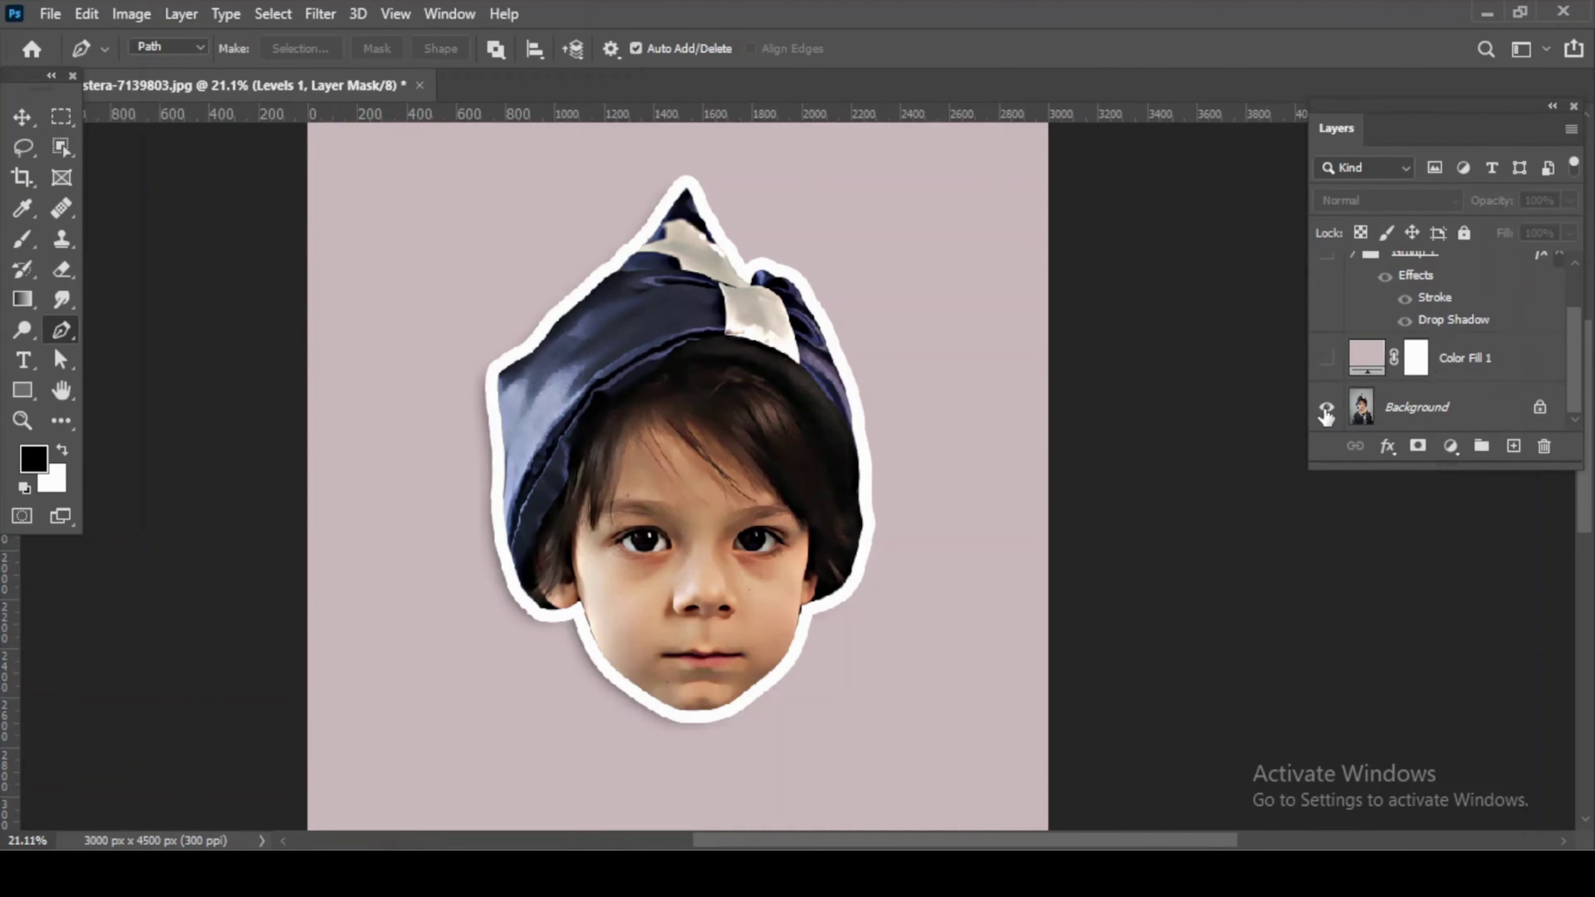
{"action": "left_click", "coordinate": [1326, 408], "text": "alt"}
{"action": "scroll", "coordinate": [659, 640], "scroll_direction": "up", "scroll_amount": 3}
{"action": "left_click", "coordinate": [1326, 409], "text": "alt"}
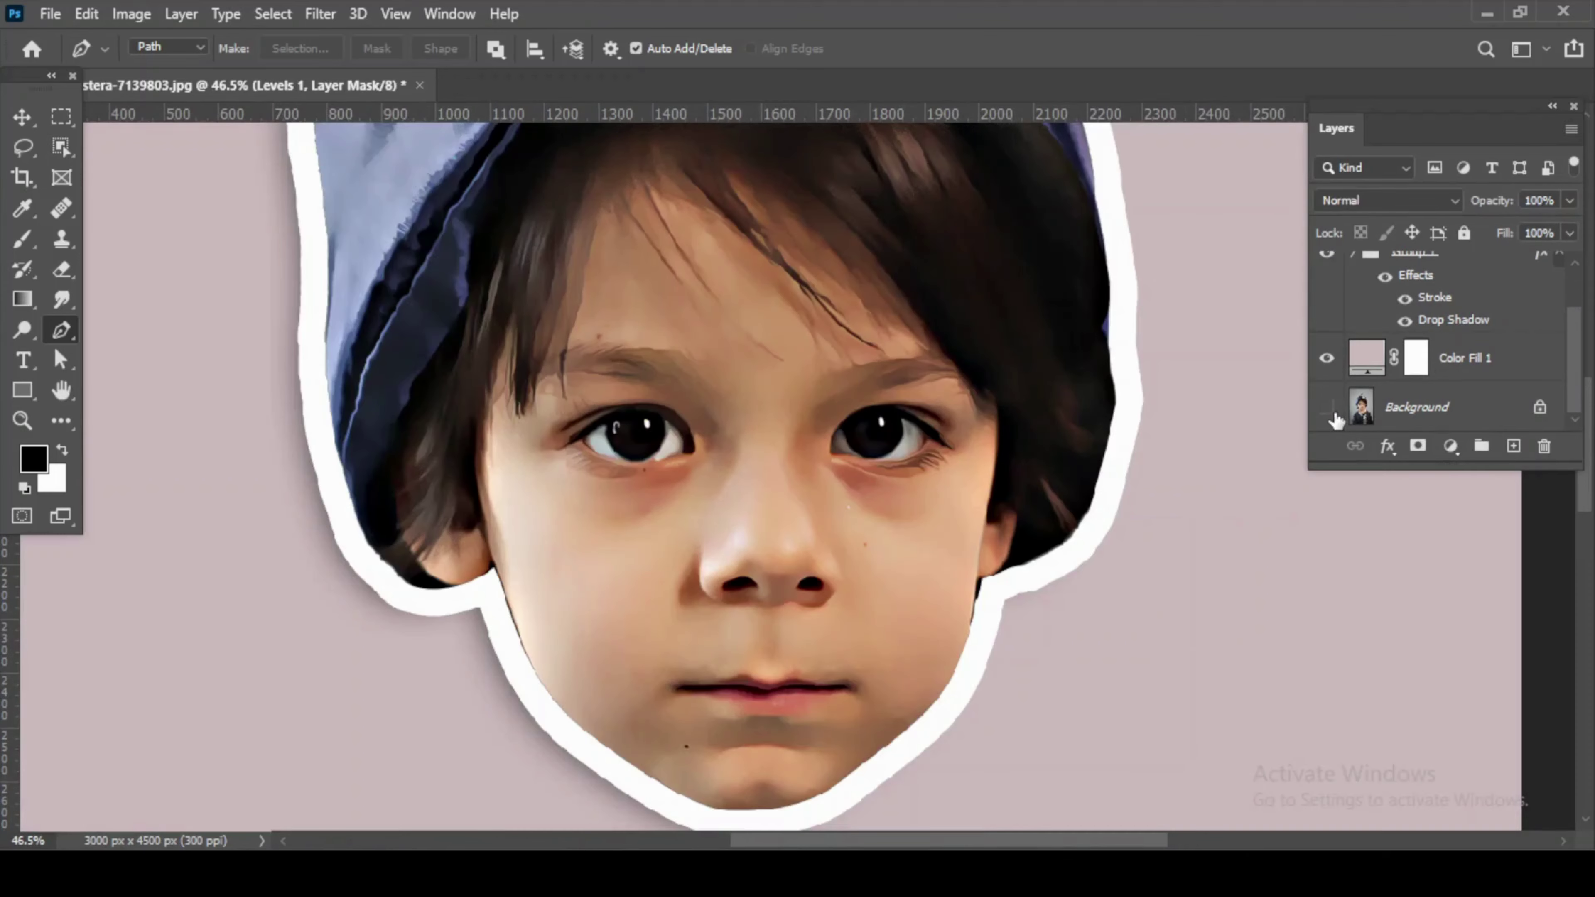
{"action": "left_click", "coordinate": [1326, 408], "text": "alt"}
{"action": "left_click", "coordinate": [1326, 408], "text": "alt"}
{"action": "scroll", "coordinate": [715, 584], "scroll_direction": "down", "scroll_amount": 4}
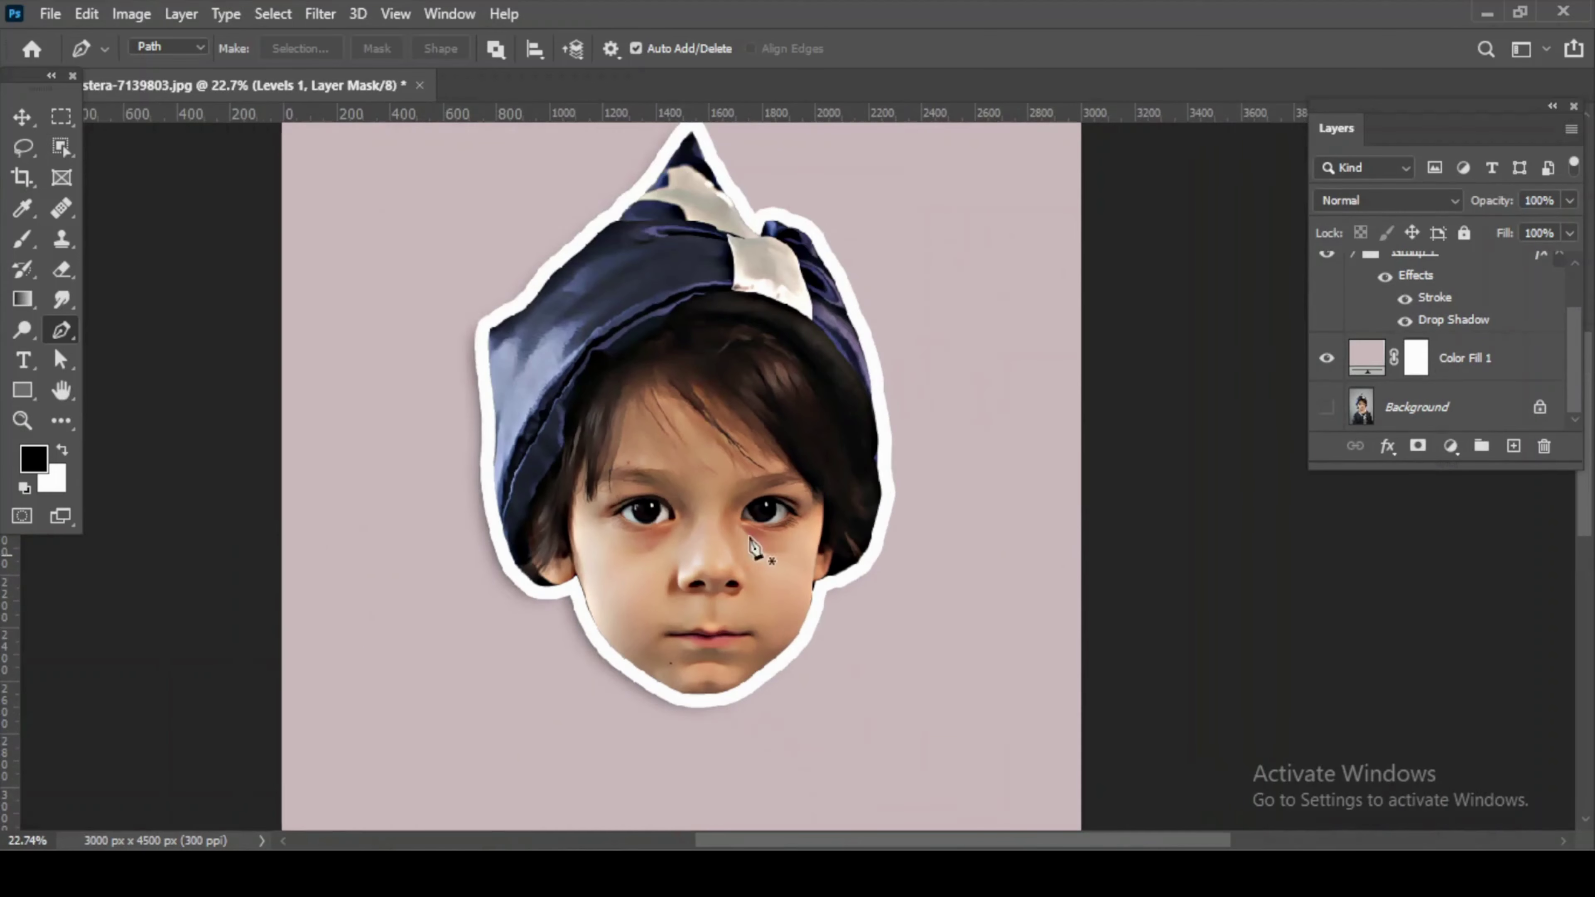
{"action": "left_click", "coordinate": [1327, 410], "text": "alt"}
{"action": "left_click", "coordinate": [1328, 410], "text": "alt"}
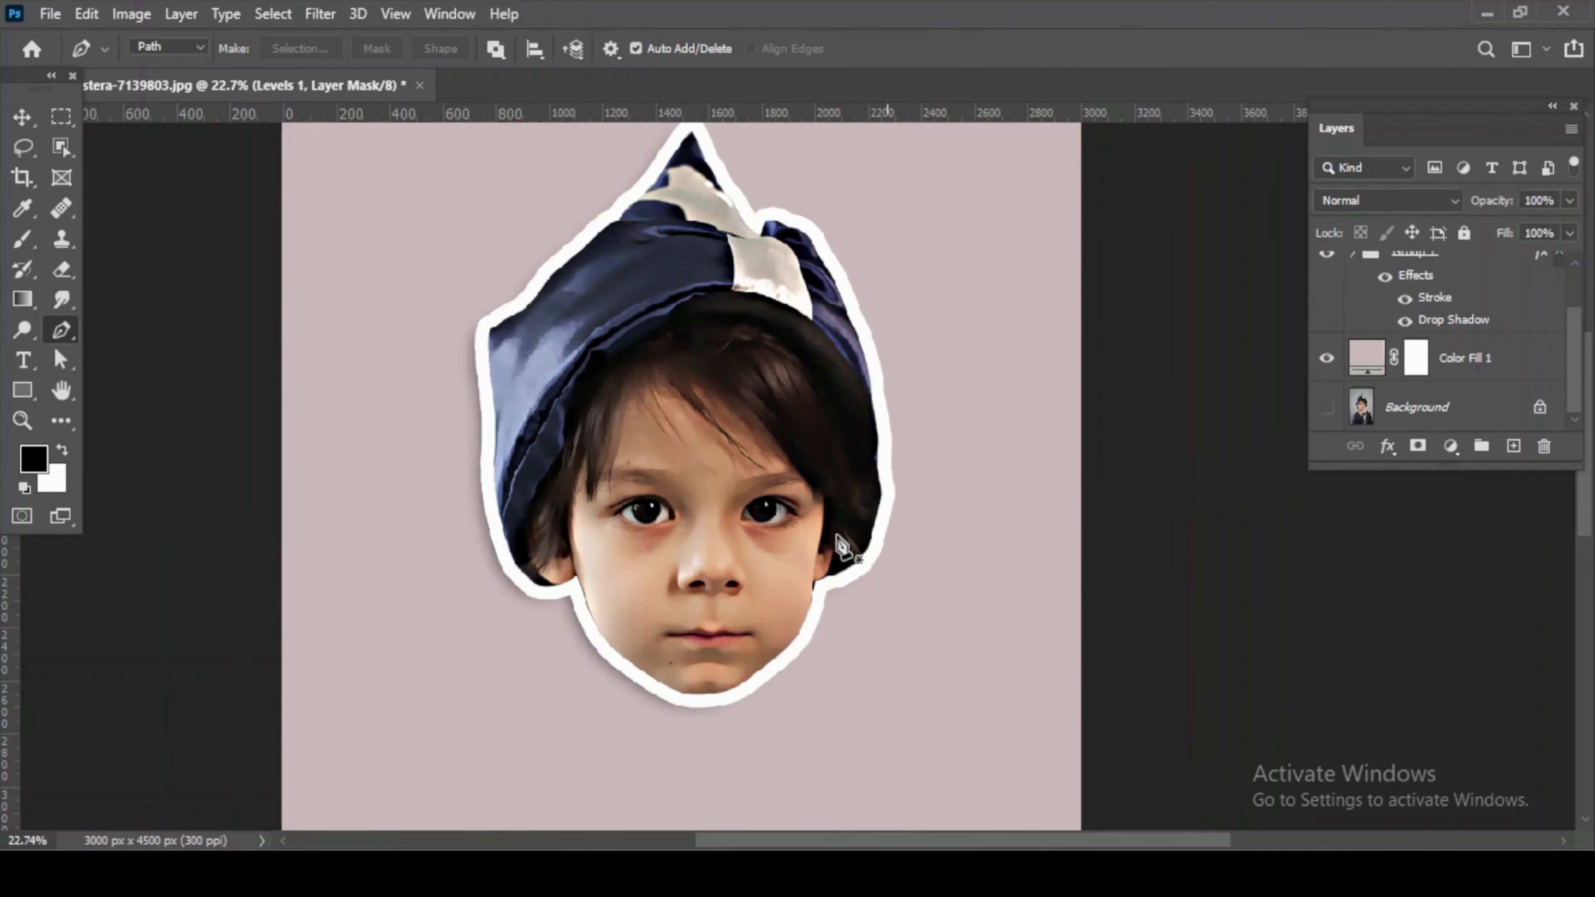